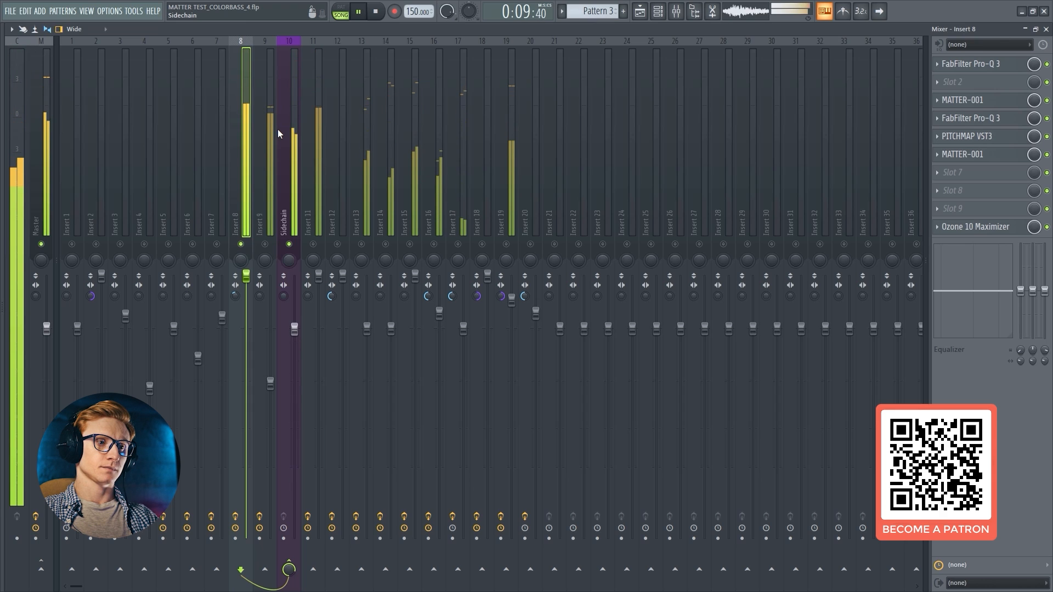
Step: Play back the bass on Insert 8 with its effect chain bypassed except for Ozone 10 Maximizer
key("space")
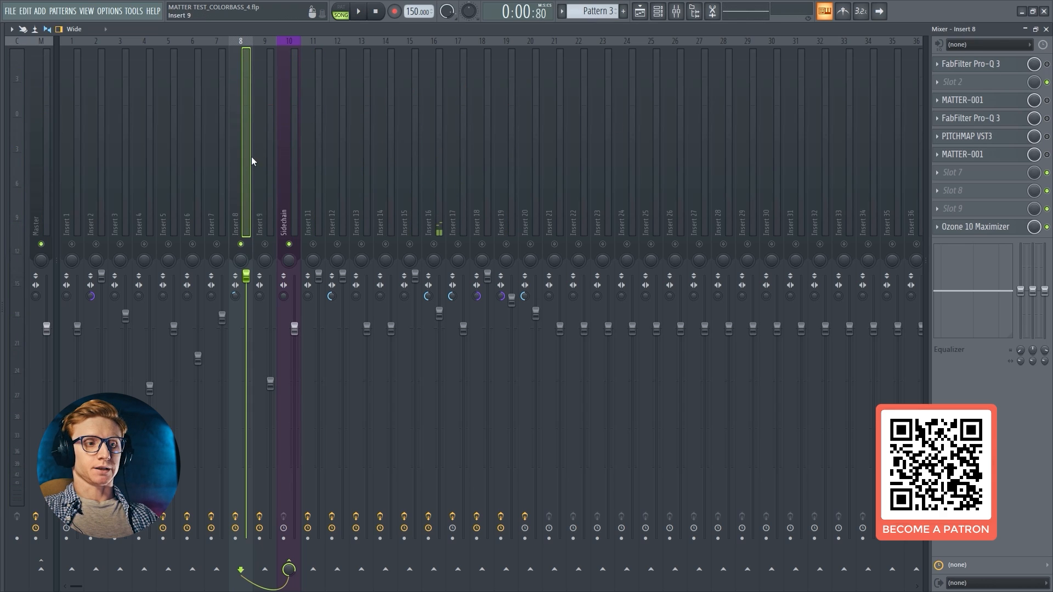
key("space")
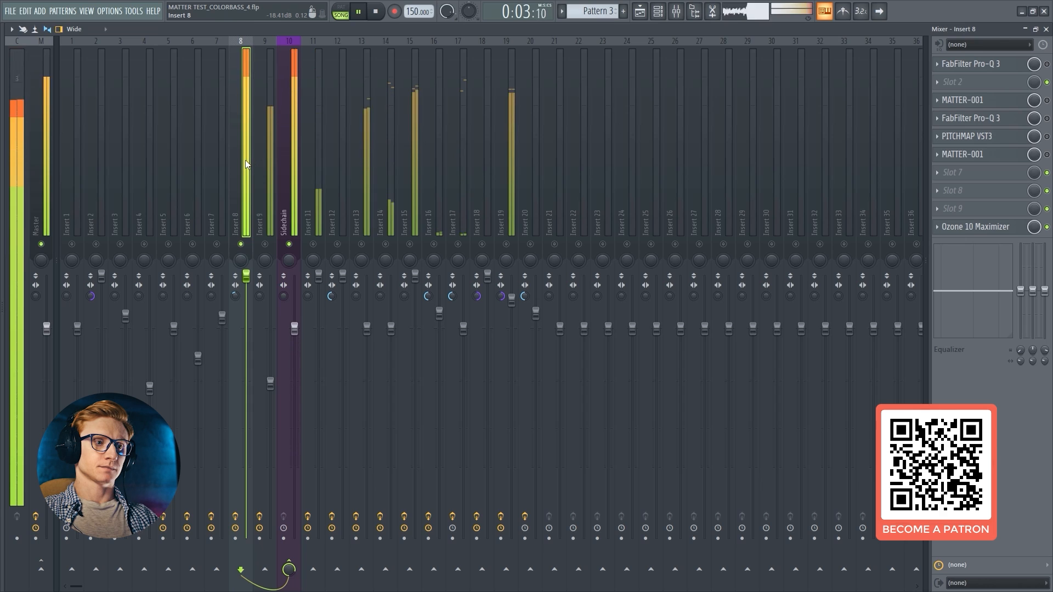
key("space")
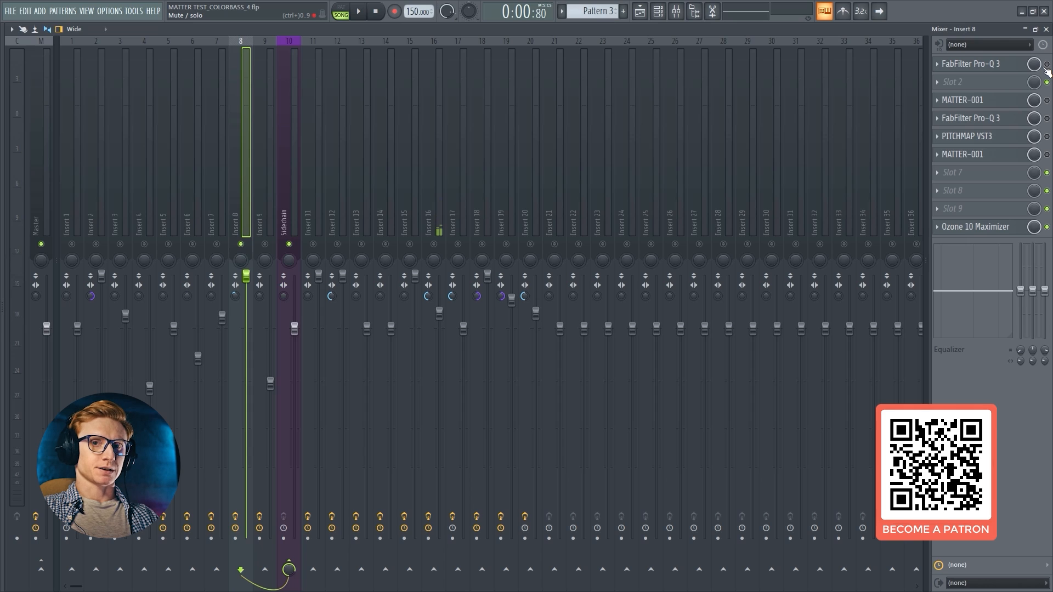
Step: Enable the first FabFilter Pro-Q 3 on Insert 8, check its low-cut curve and compare playback with it off and on
left_click(1046, 64)
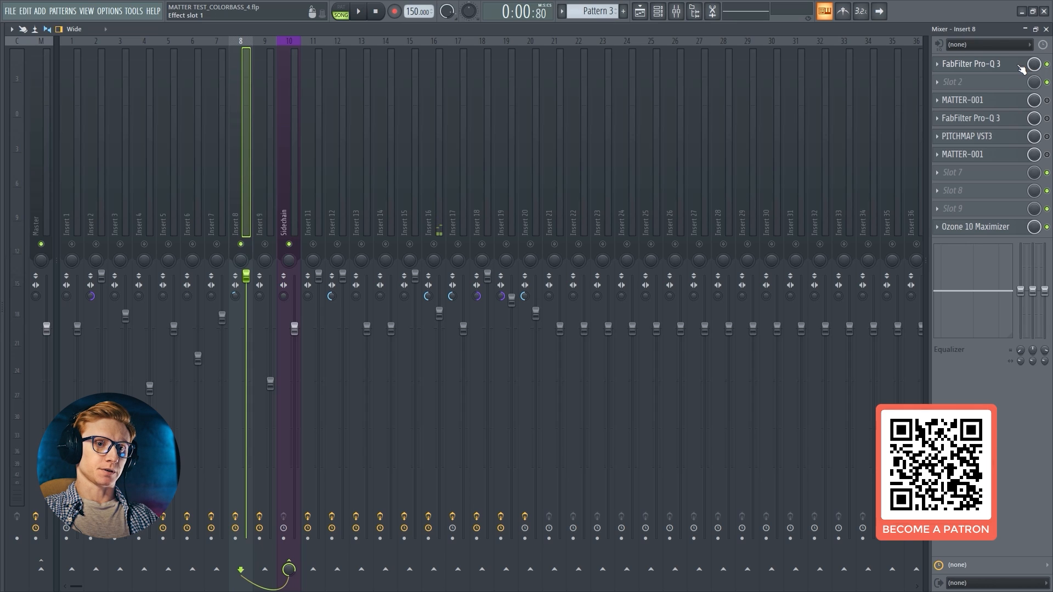
left_click(1022, 68)
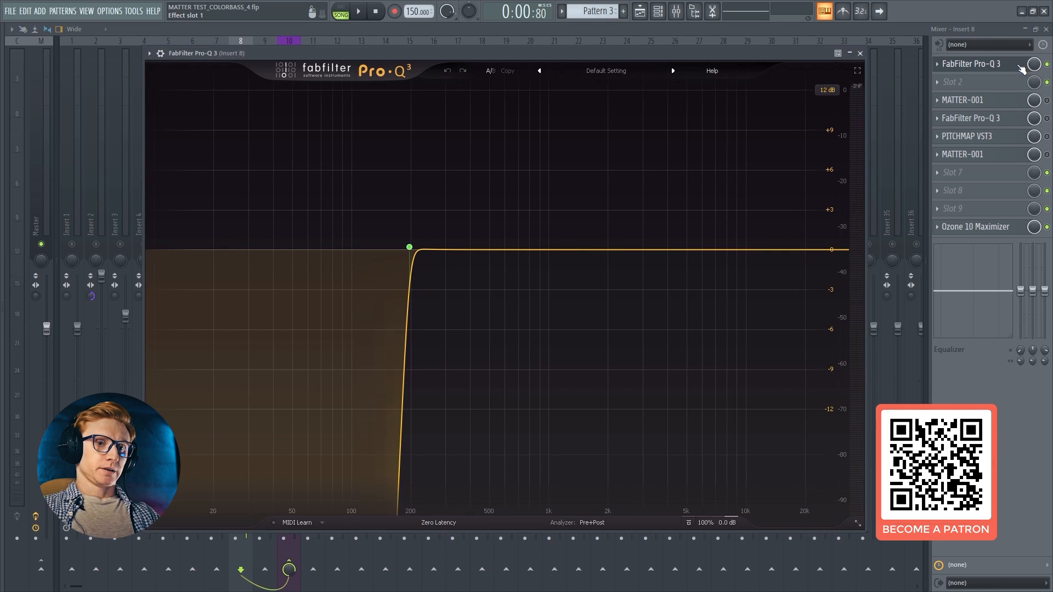
left_click(1022, 68)
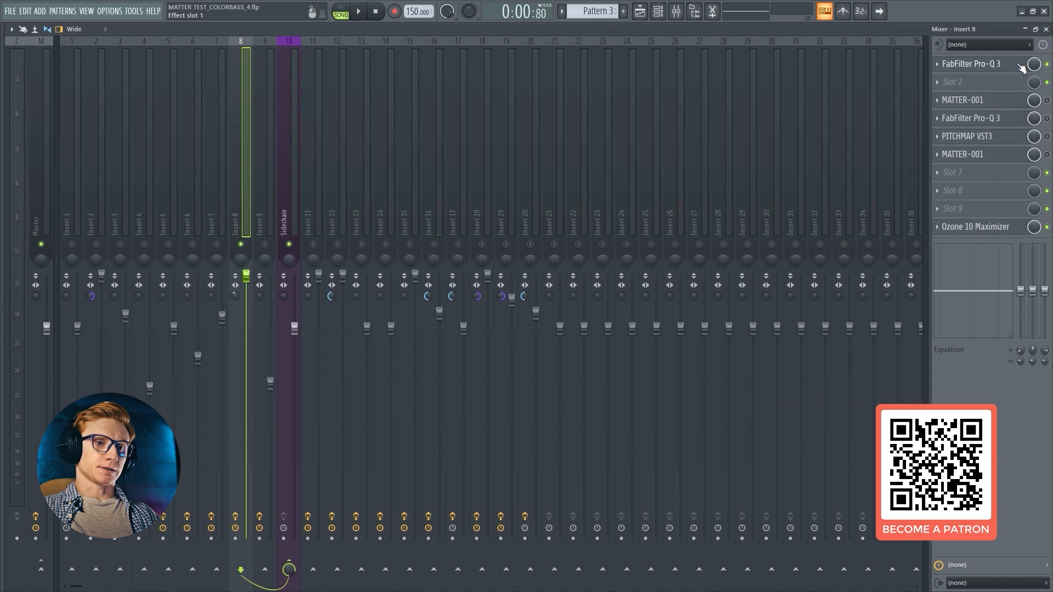
key("space")
left_click(1046, 65)
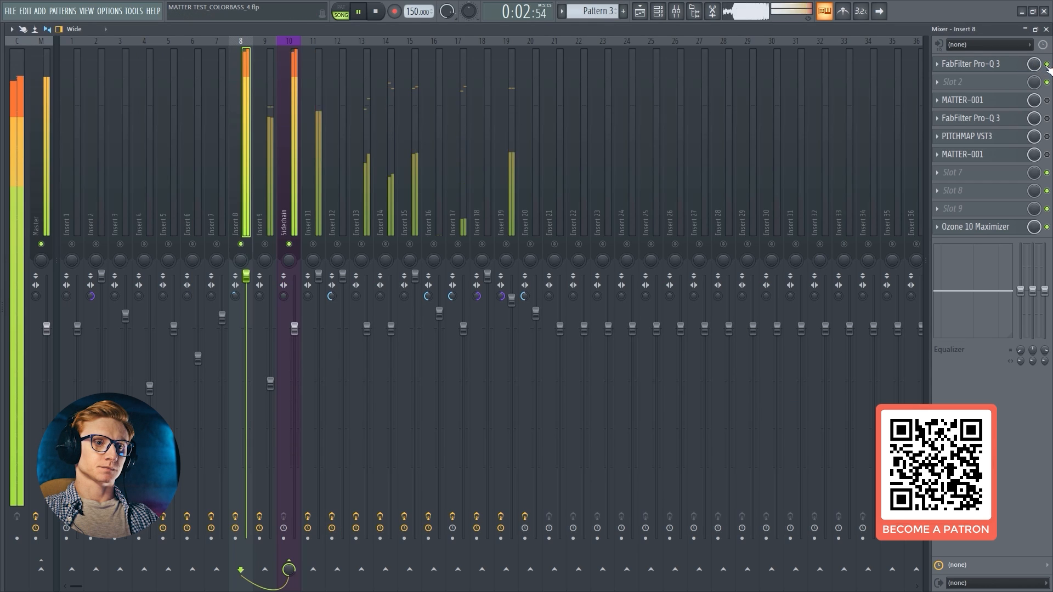
left_click(1047, 65)
Step: Enable the first MATTER-001 on Insert 8, open its settings and stop playback
left_click(1046, 100)
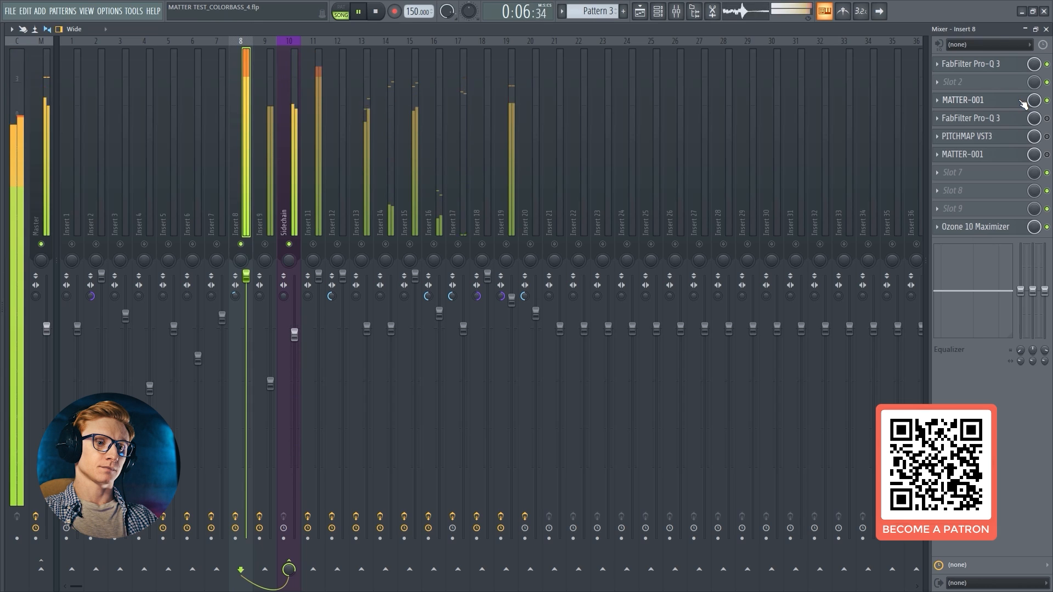
left_click(1024, 102)
key("space")
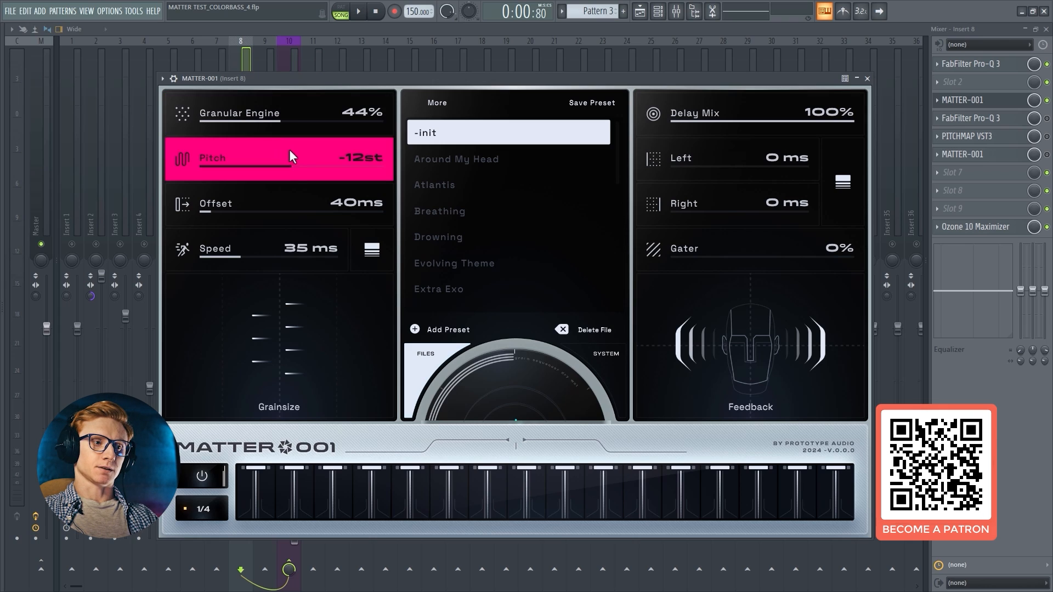
Step: Set MATTER-001's Granular Engine to 50%, Pitch to 7 st and Delay Mix to 0%, and audition the sound
mouse_move(291, 126)
left_mouse_down()
mouse_move(288, 146)
mouse_move(295, 126)
left_mouse_up()
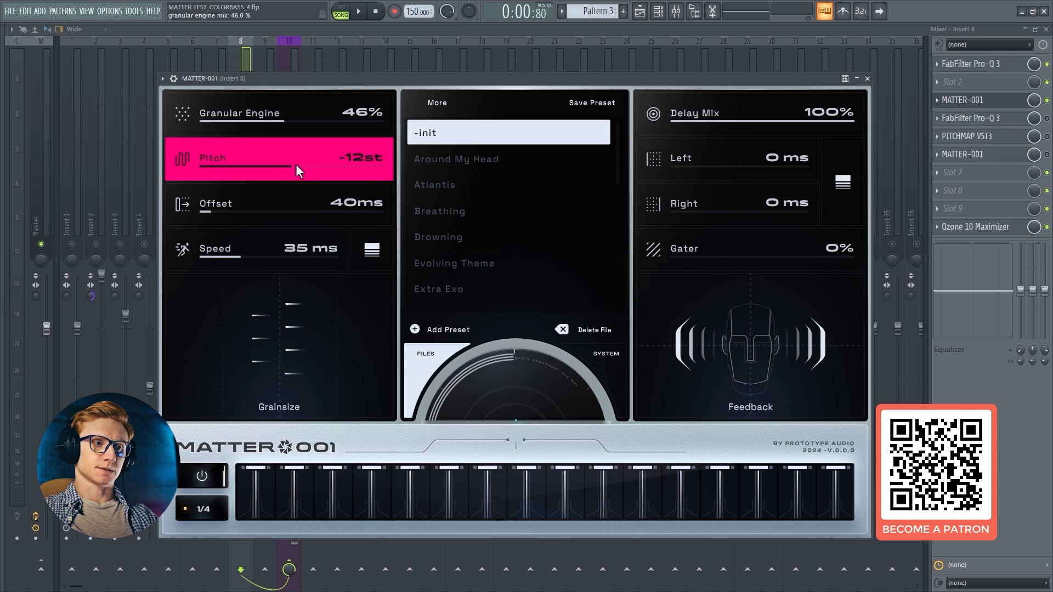
left_click_drag(295, 163, 315, 123)
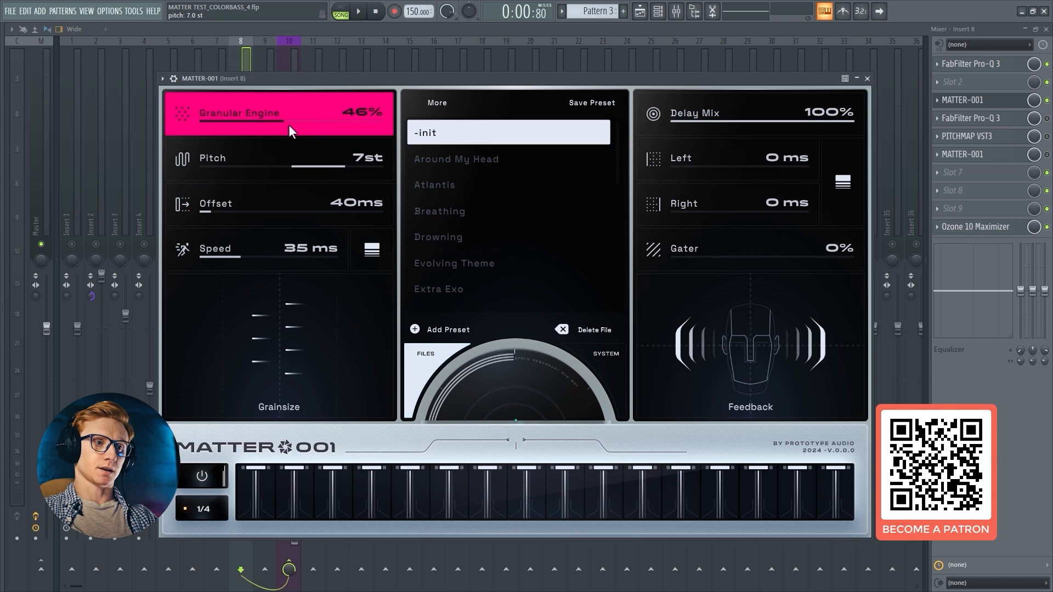
left_click(361, 12)
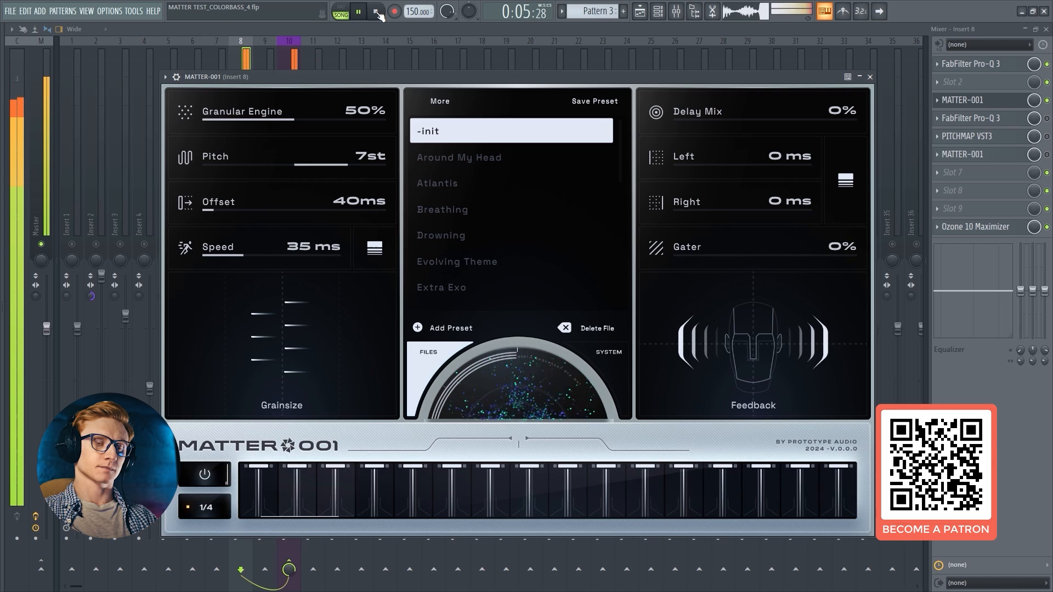
left_click(377, 12)
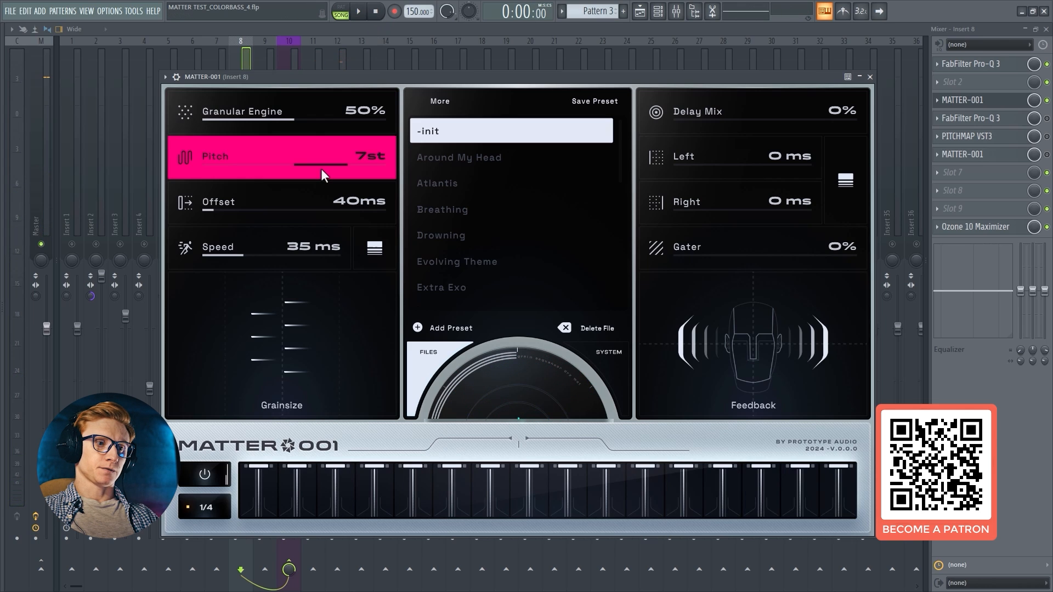
Step: Audition the Granular Engine at 100% and then again at 50%
left_click_drag(326, 115, 342, 30)
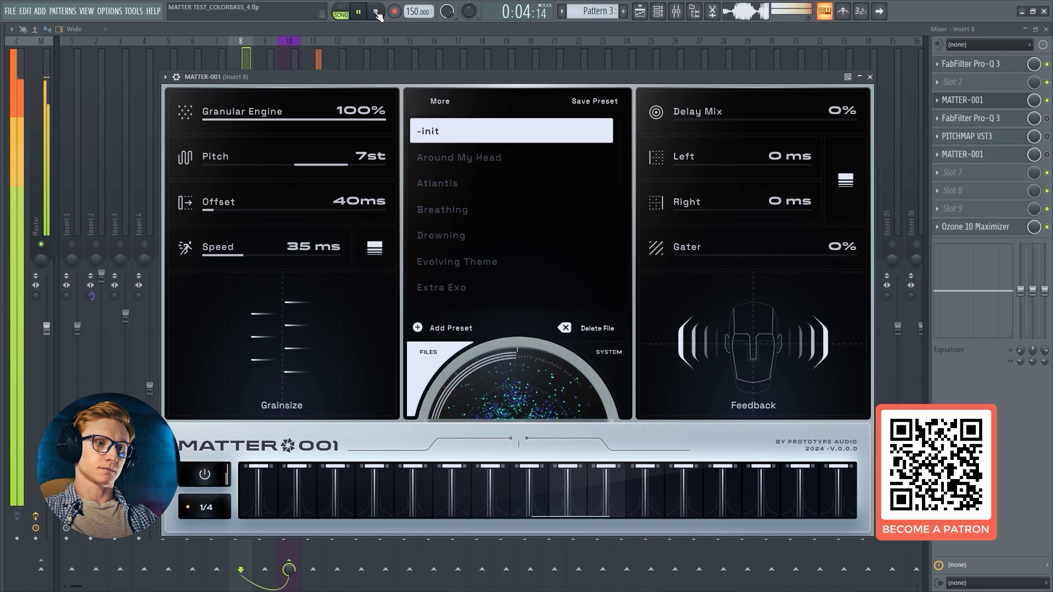
left_click(377, 13)
left_click_drag(341, 116, 327, 195)
left_click_drag(328, 117, 328, 120)
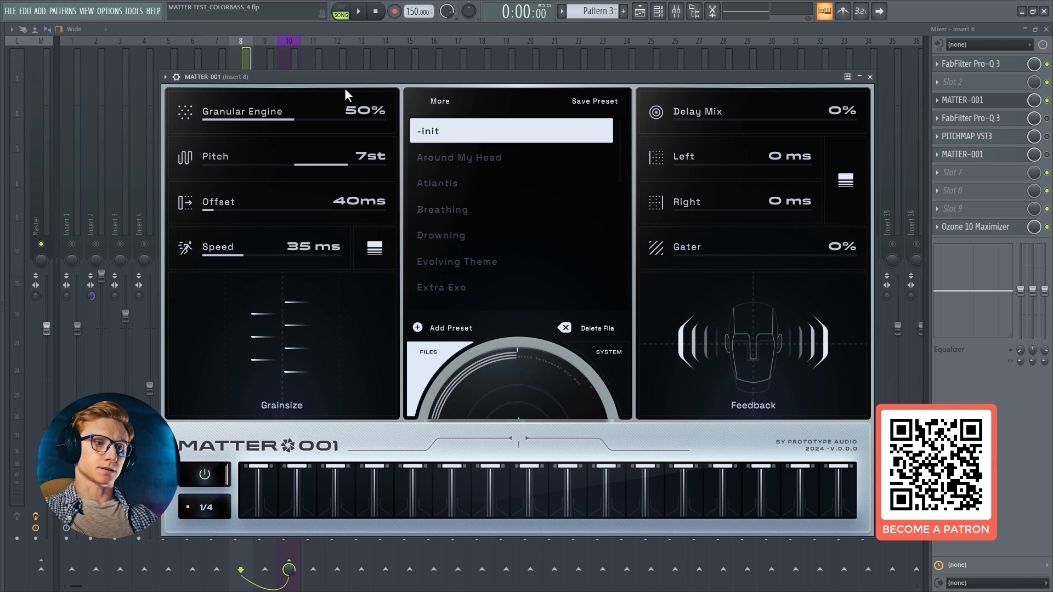
left_click(358, 11)
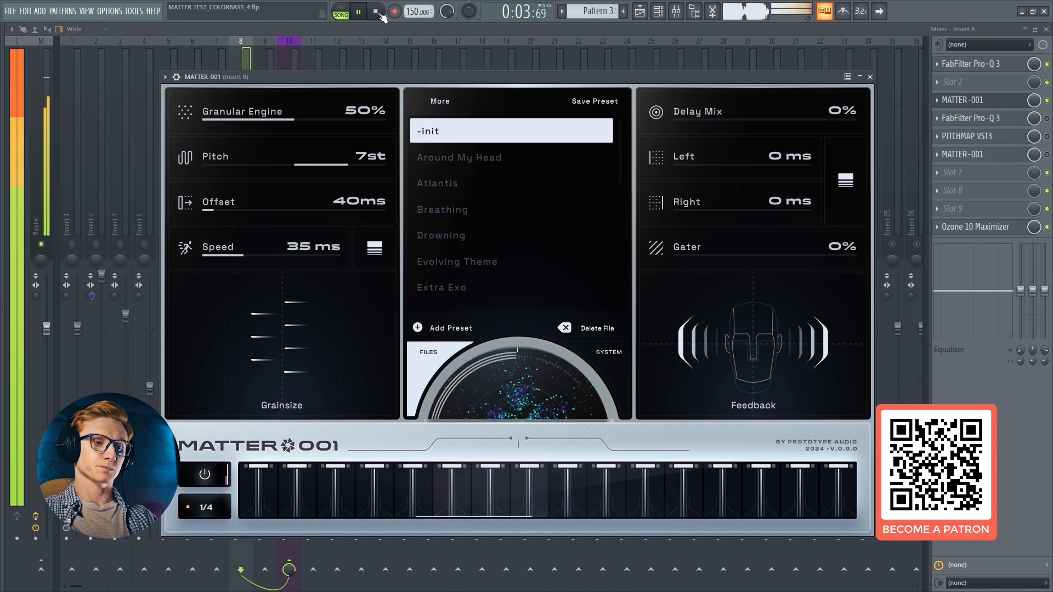
left_click(376, 11)
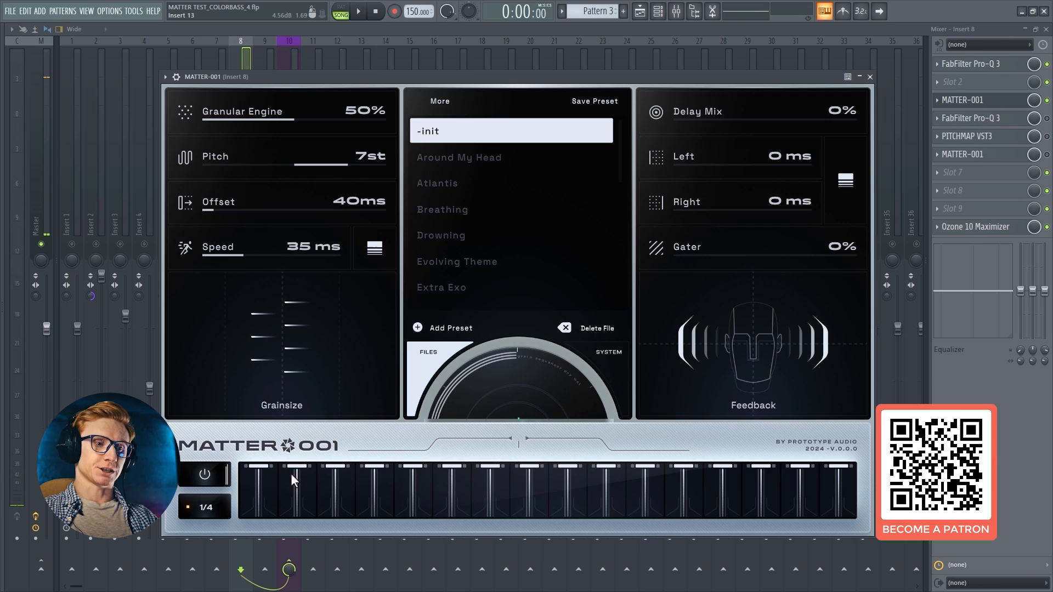
Step: Set the Granular Engine to 100% and lower every second step of MATTER-001's step sequencer to its minimum
left_click_drag(290, 473, 311, 527)
left_click_drag(333, 117, 367, 35)
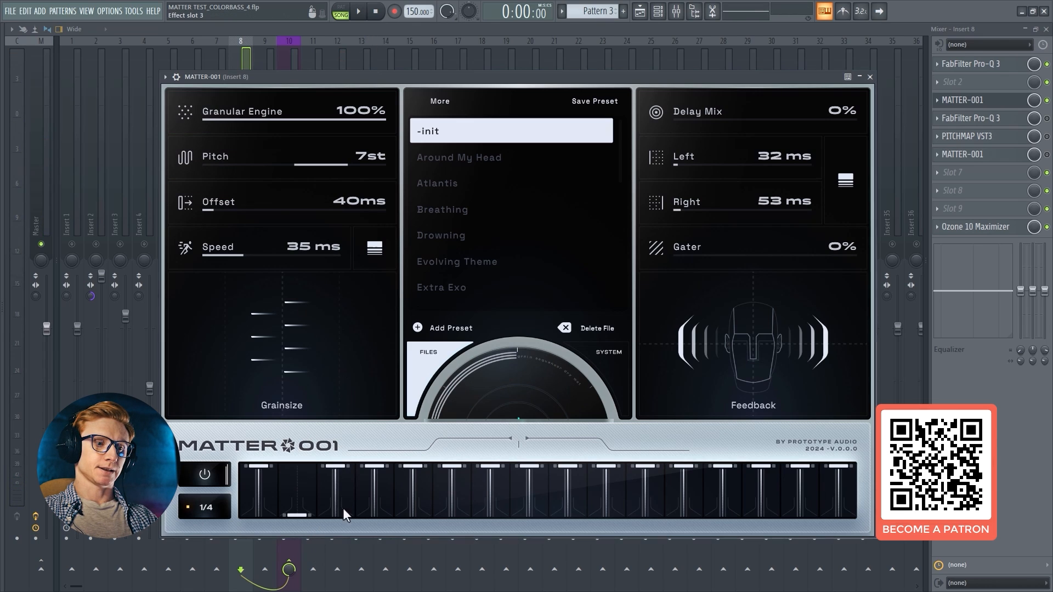
left_click_drag(372, 479, 375, 544)
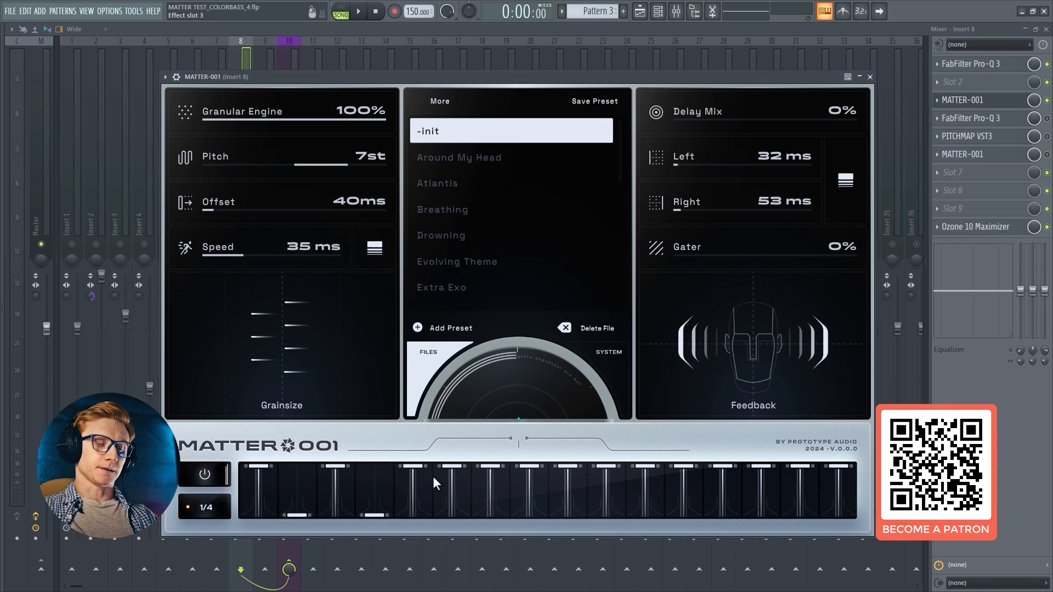
left_click_drag(433, 476, 448, 519)
left_click_drag(529, 472, 528, 519)
left_click_drag(606, 472, 607, 531)
left_click_drag(683, 472, 694, 545)
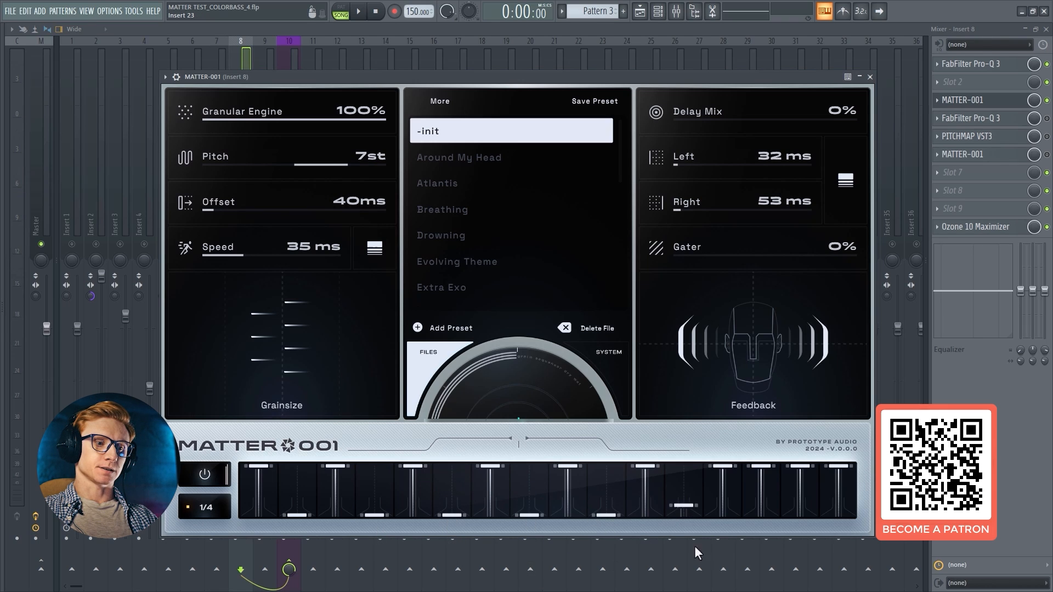
left_click_drag(768, 483, 770, 529)
left_click_drag(834, 483, 836, 527)
Step: Play the gated pattern and set the step sequencer's rate to 1/8
left_click(359, 11)
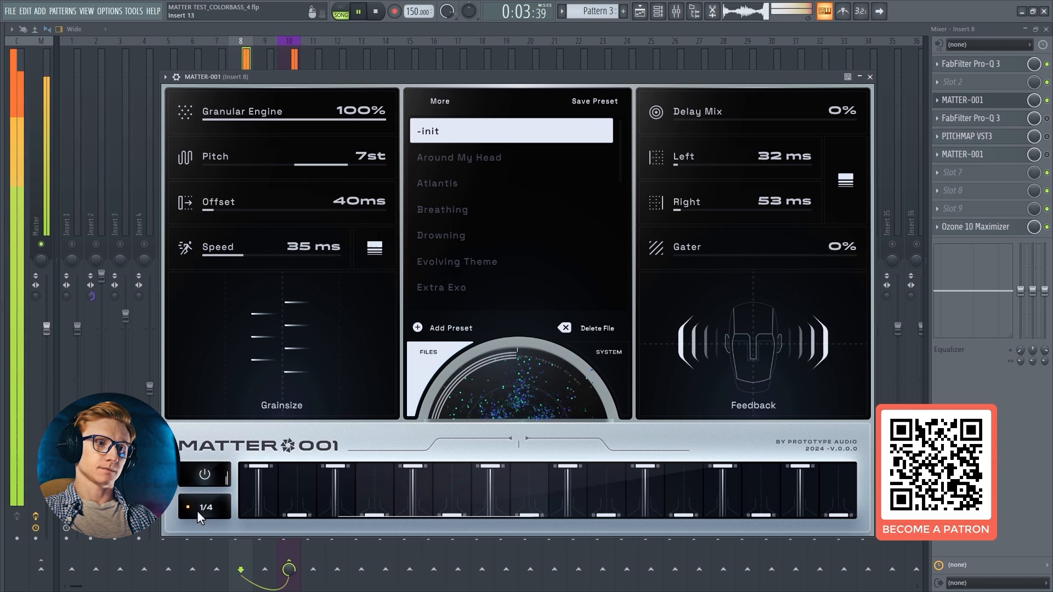
mouse_move(215, 505)
left_mouse_down()
mouse_move(221, 475)
mouse_move(219, 512)
mouse_move(221, 504)
left_mouse_up()
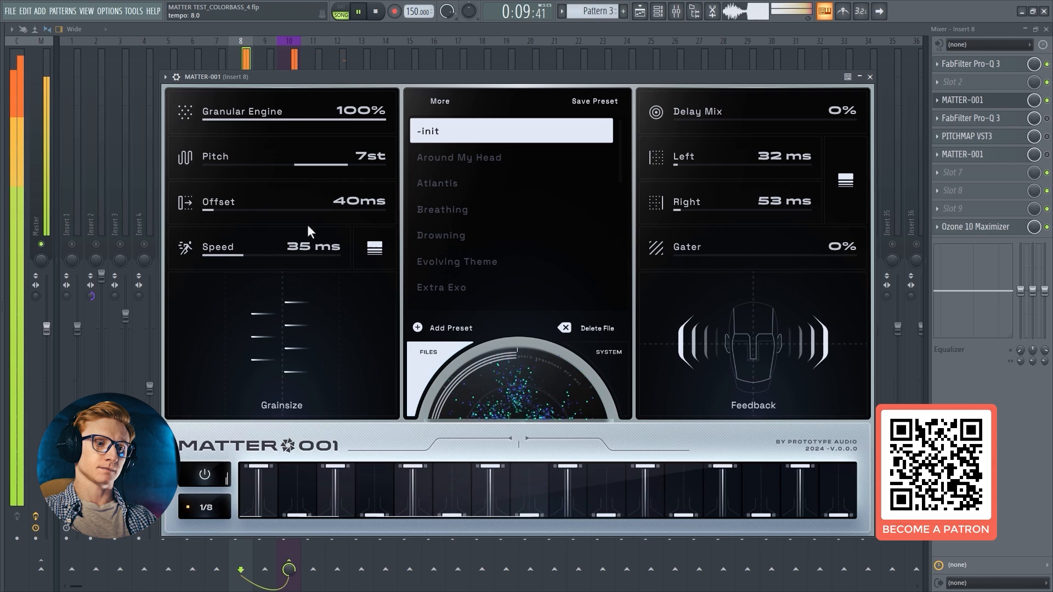
key("space")
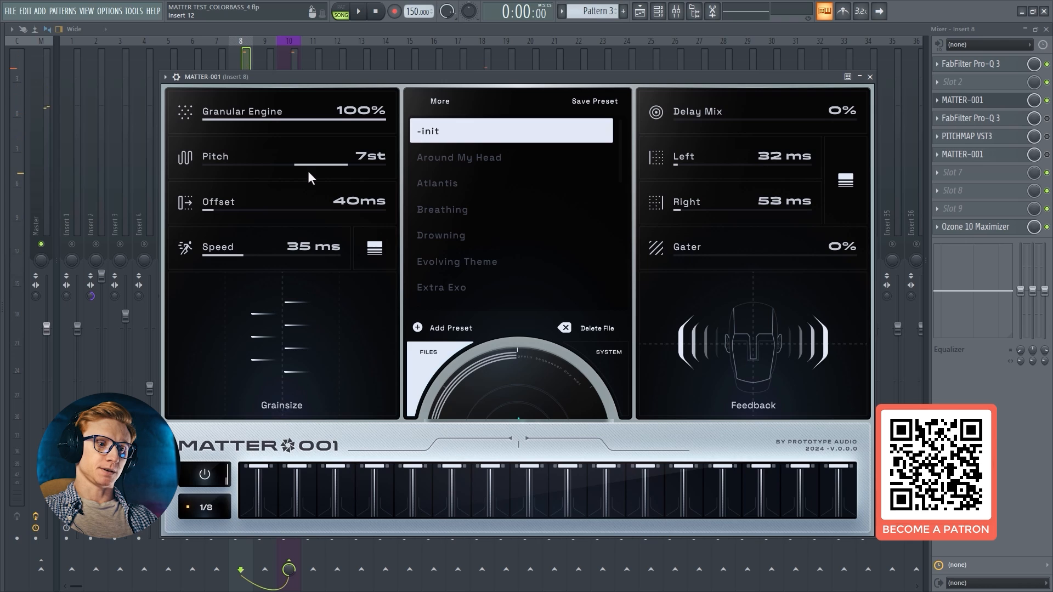
Step: Set the granular Pitch to 0 st and audition the sound
left_click_drag(307, 170, 317, 214)
key("space")
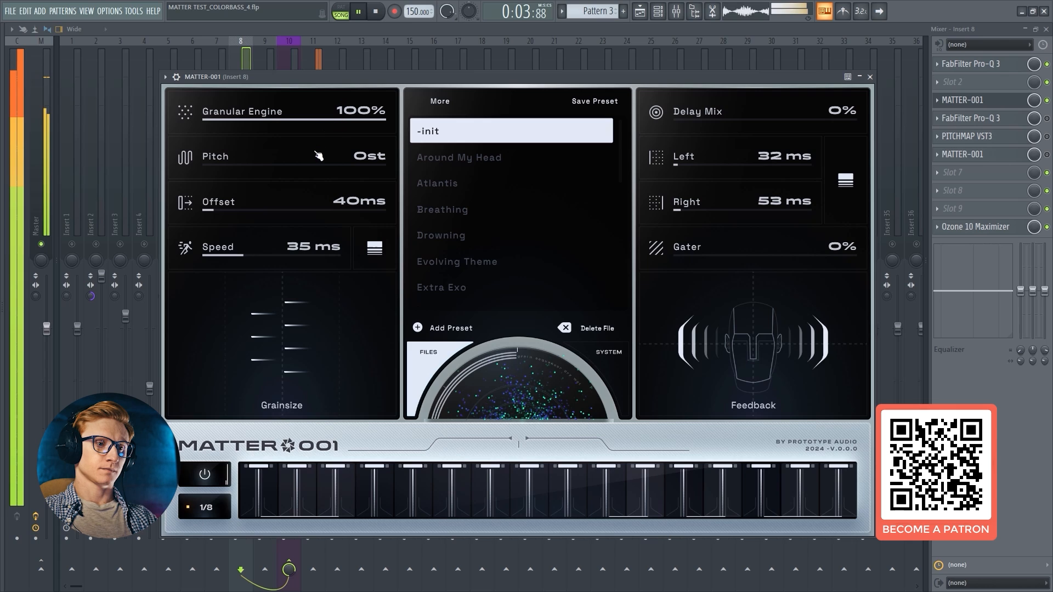
left_click(319, 156)
left_click(359, 12)
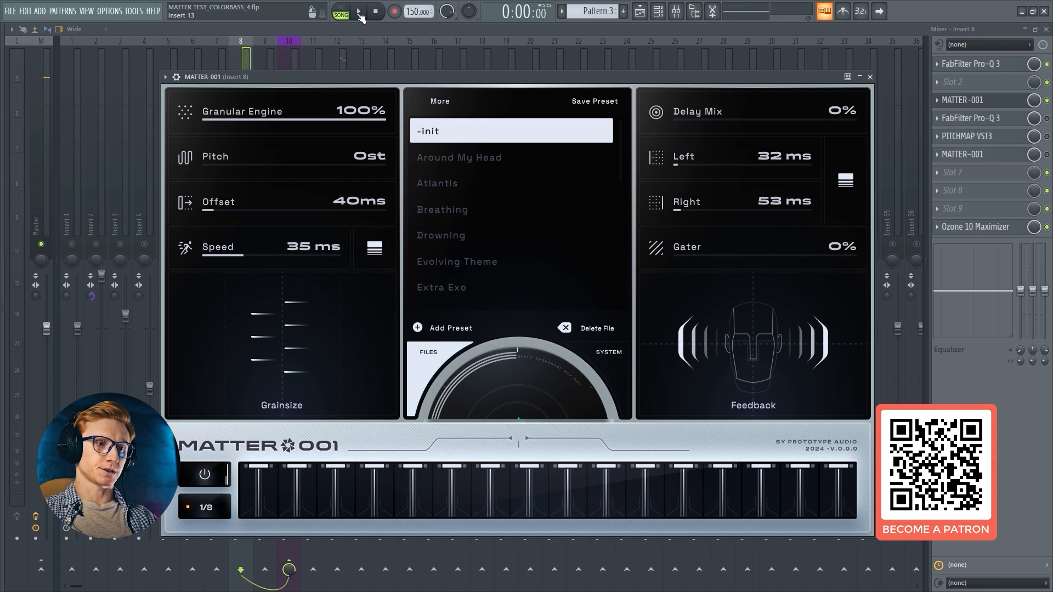
left_click(359, 12)
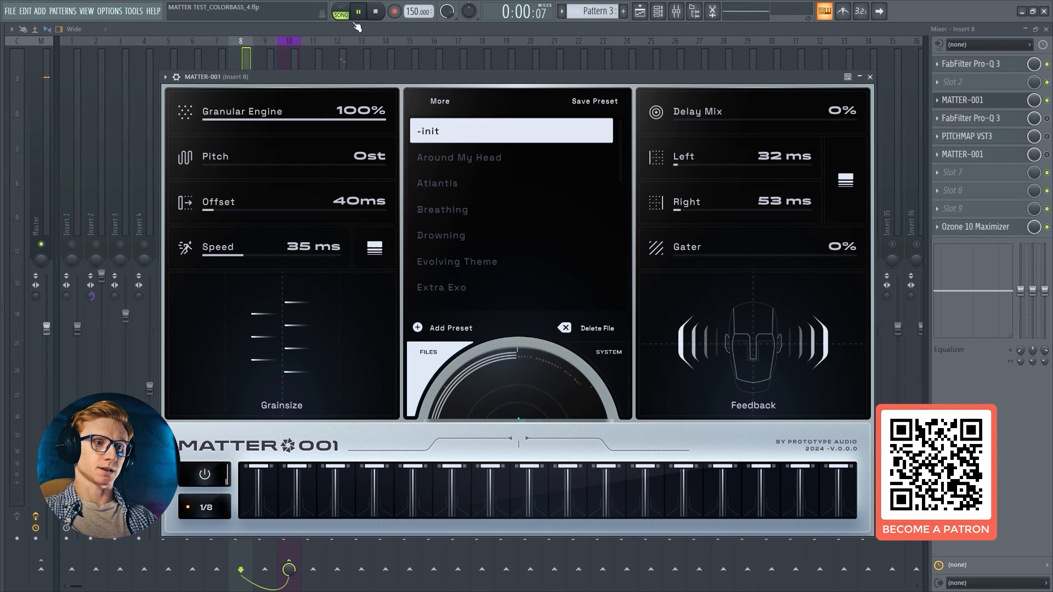
Step: Set the granular Pitch to -12 st and the Granular Engine to 47%, and audition the result
left_click_drag(306, 157, 296, 250)
left_click_drag(304, 120, 289, 197)
key("space")
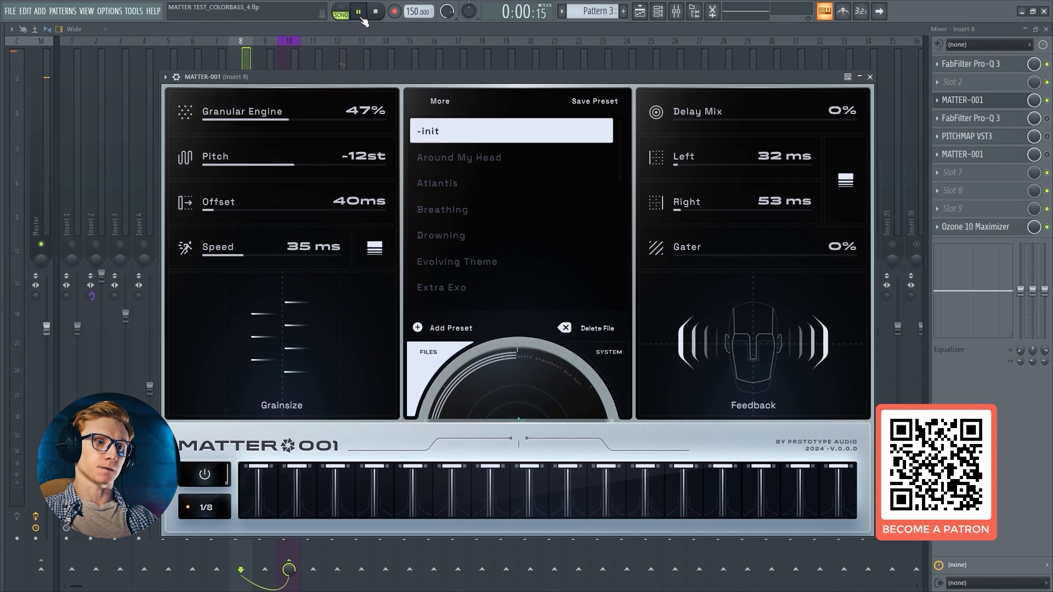
left_click(358, 11)
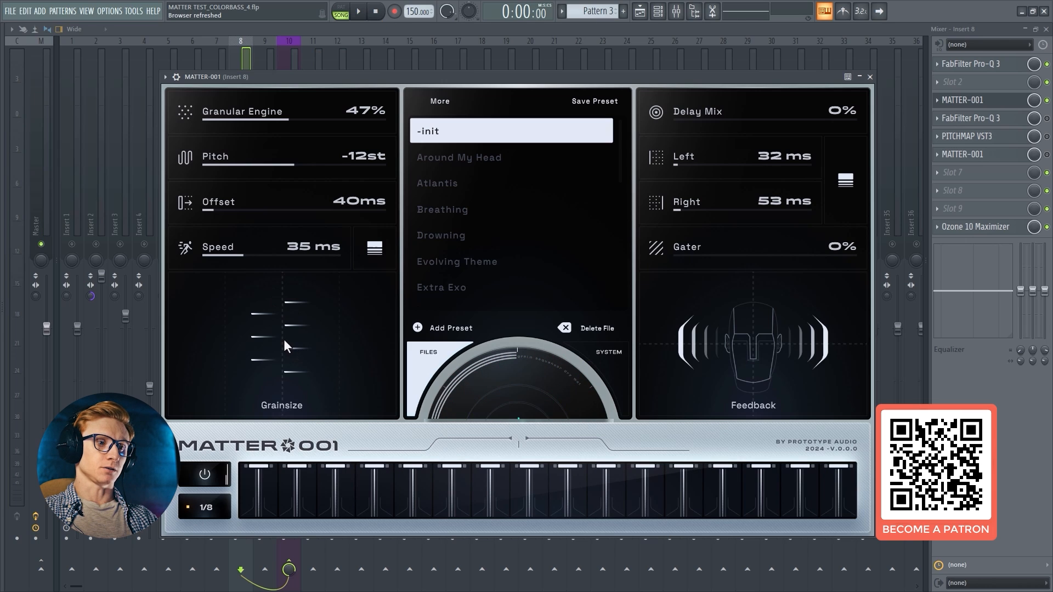
Step: Try a Grainsize of 48 with the Granular Engine at 73% during playback, and reduce the grain size again
left_click_drag(284, 343, 284, 340)
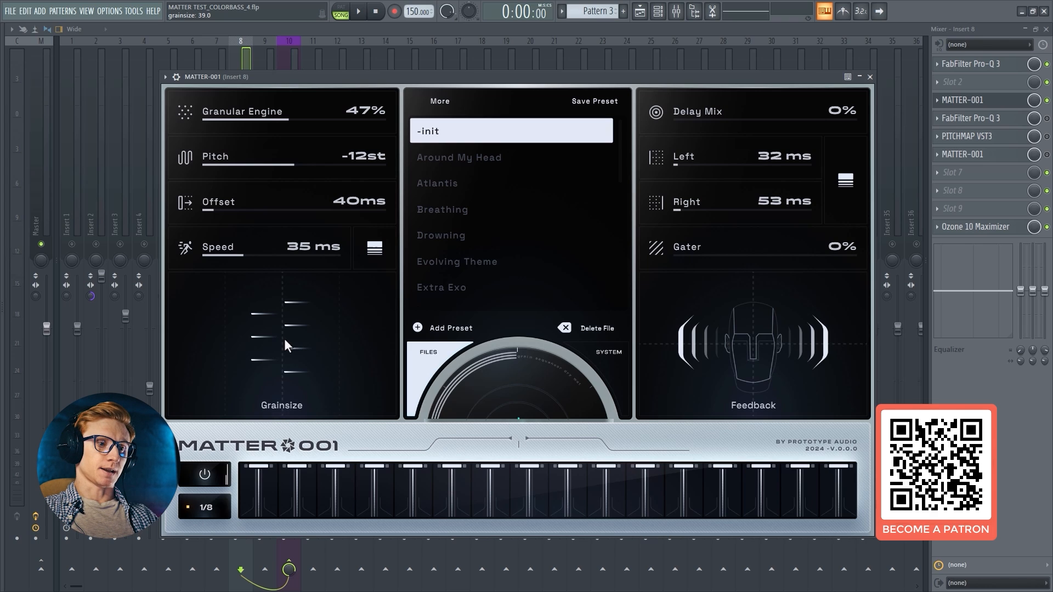
left_click_drag(284, 338, 287, 321)
key("space")
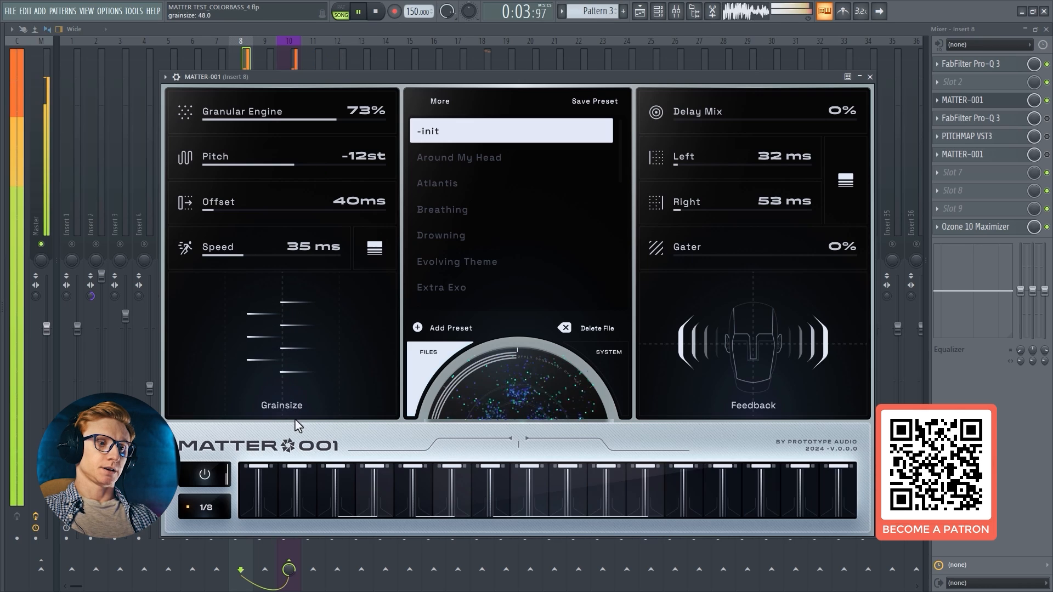
left_click_drag(313, 343, 314, 361)
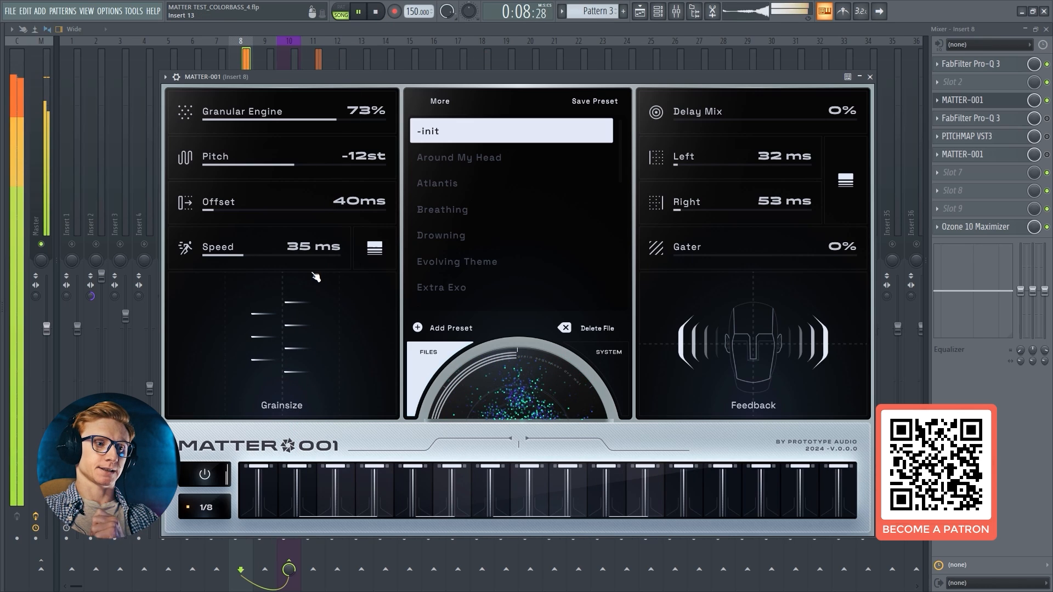
key("space")
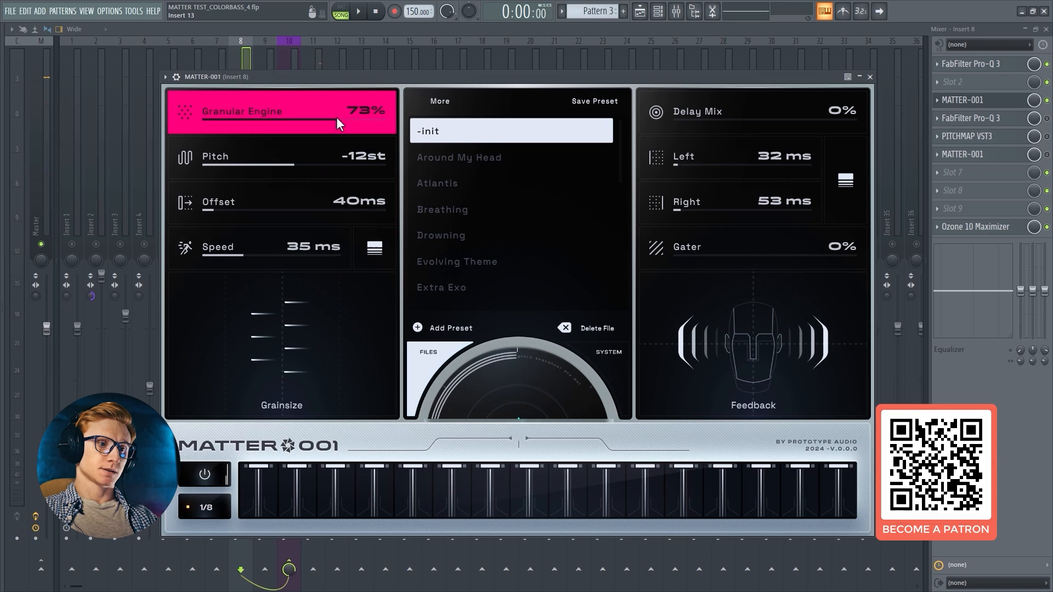
Step: Set the Granular Engine to 48% and the Delay Mix to 35%, and play back the result
left_click_drag(337, 117, 328, 153)
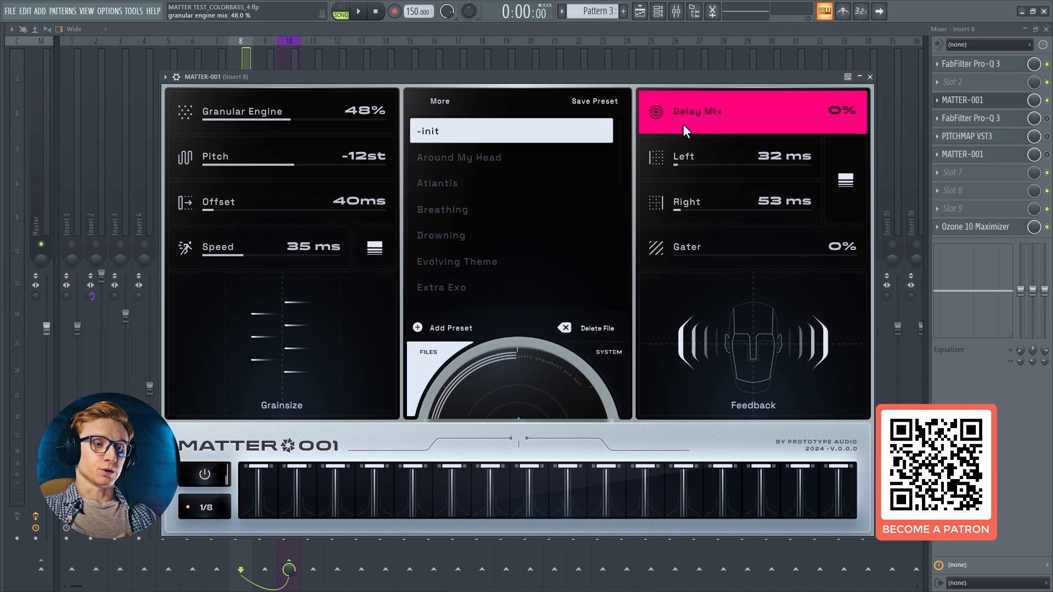
left_click_drag(684, 124, 706, 84)
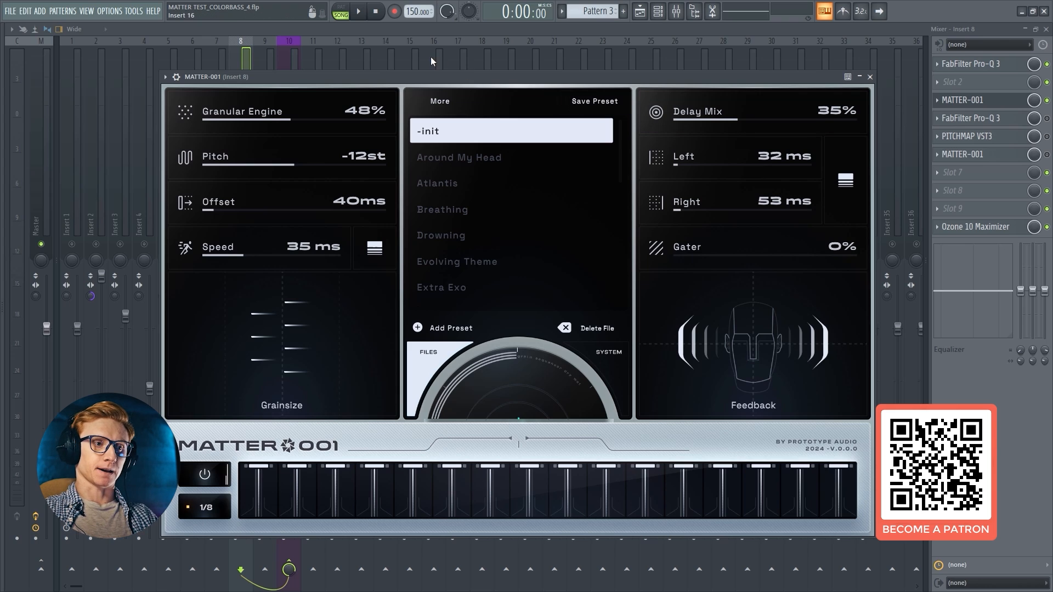
key("space")
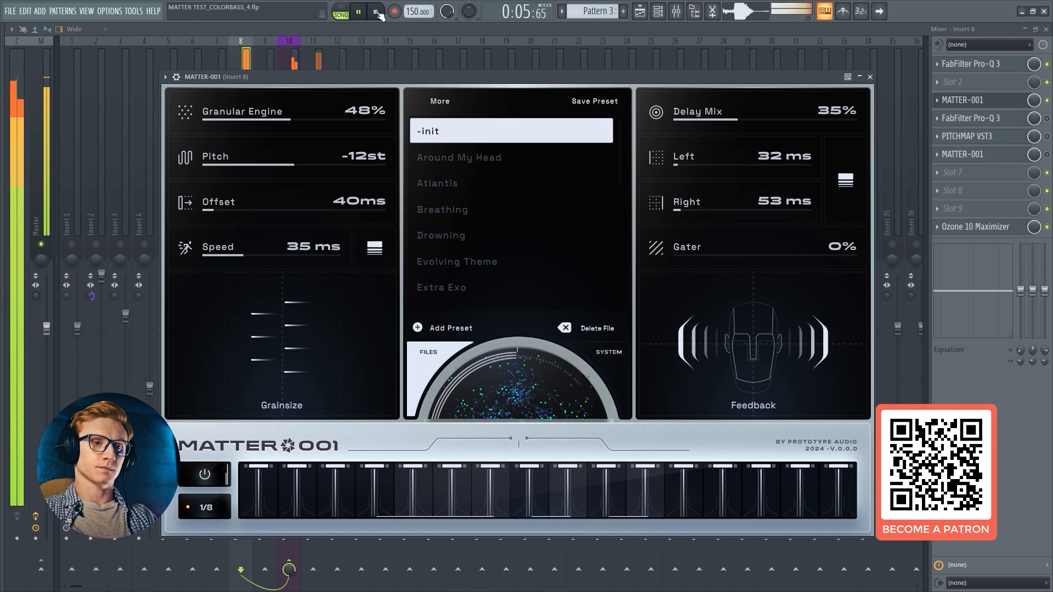
Step: Stop playback and try MATTER-001's alternate delay time mode for Left and Right, switching it back off
left_click(376, 11)
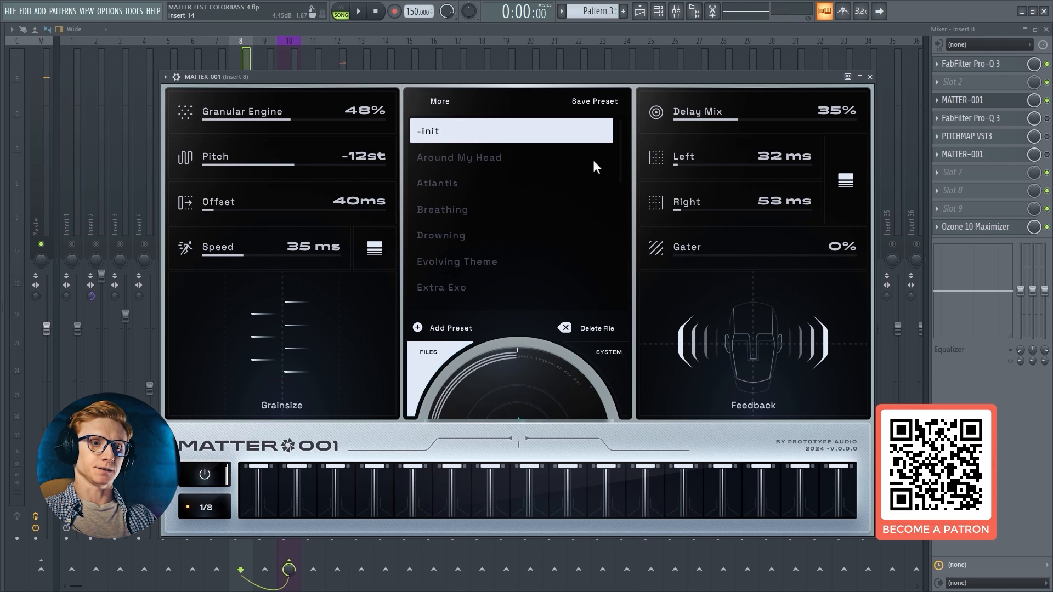
left_click(845, 185)
left_click(844, 185)
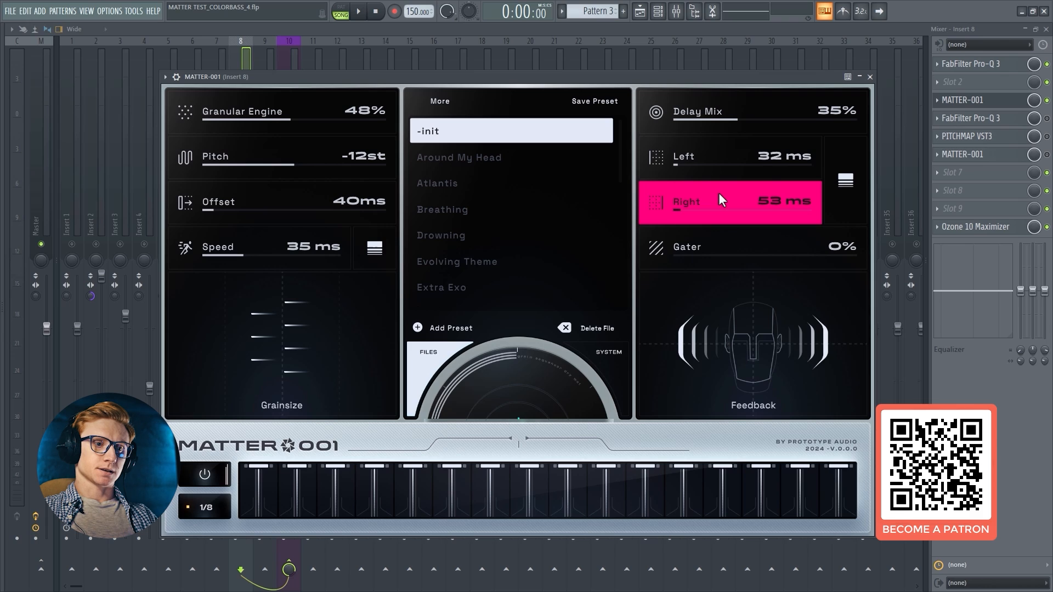
Step: Try MATTER-001's Gater at 100% during playback and reset it to 0%
left_click_drag(719, 260, 756, 111)
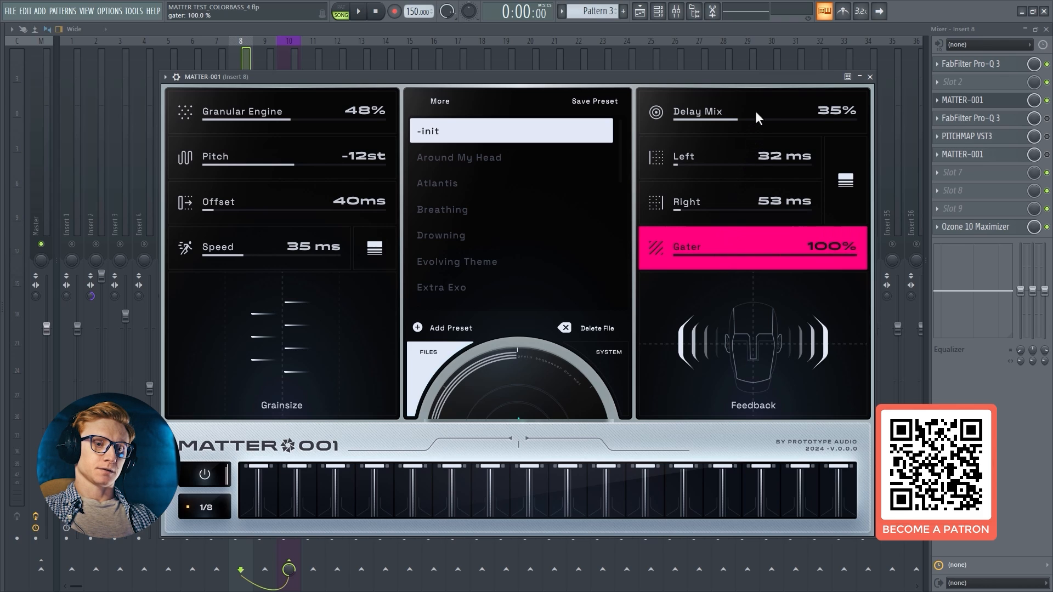
left_click(360, 11)
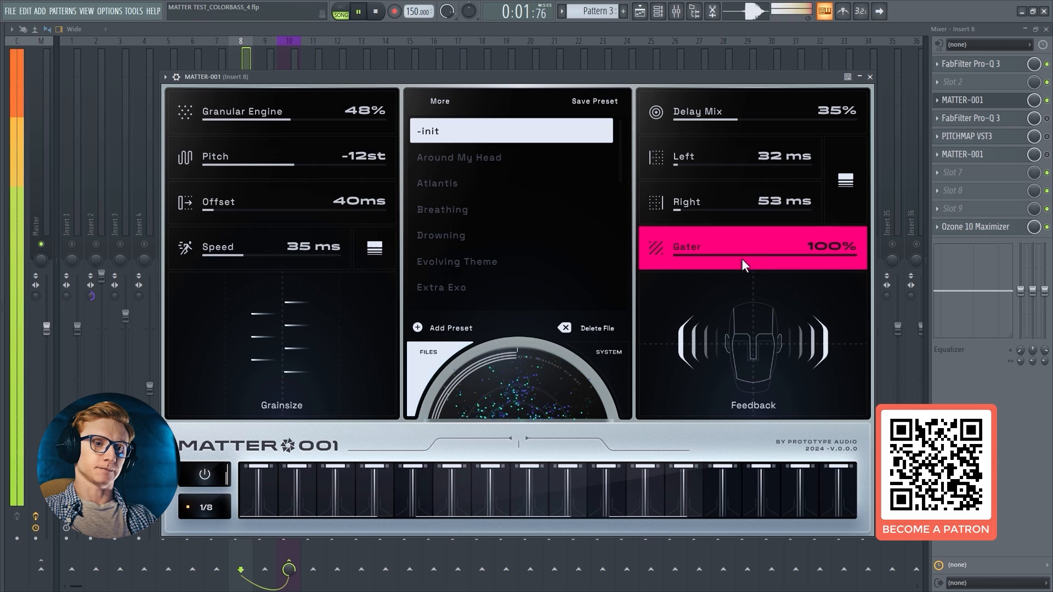
double_click(768, 254)
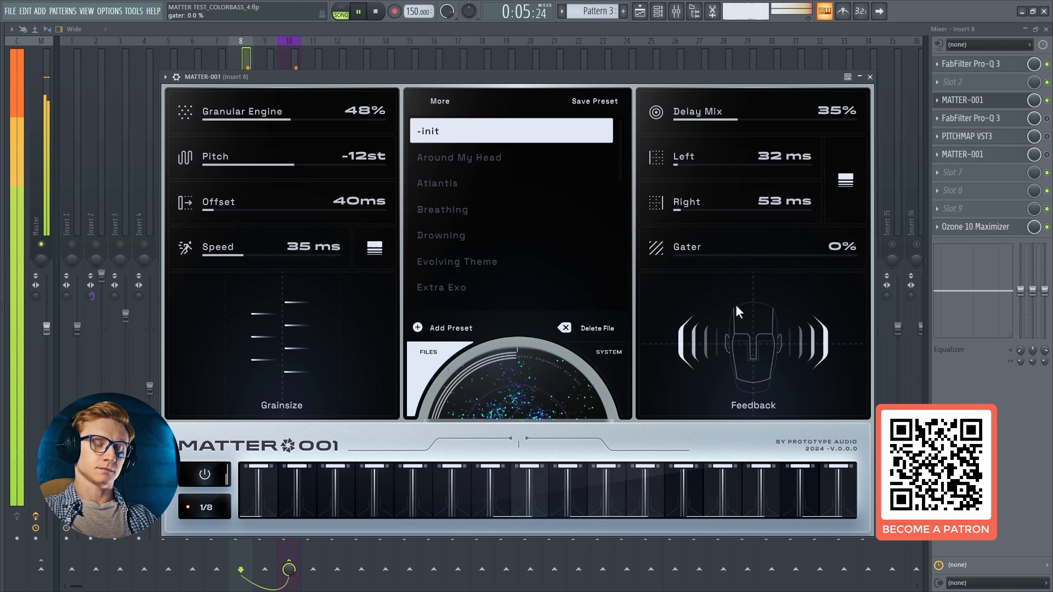
key("space")
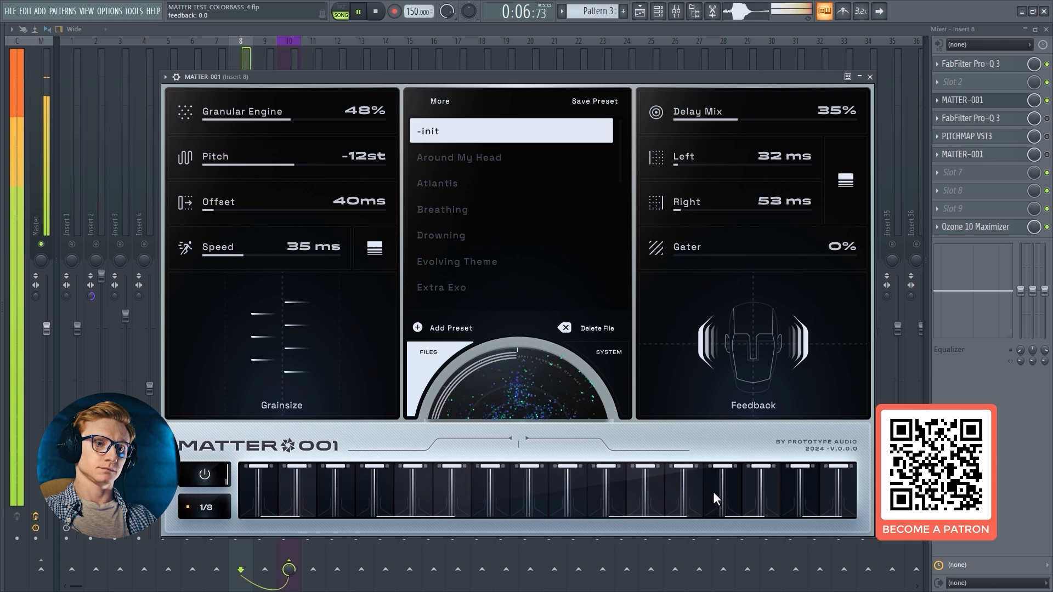
Step: Set MATTER-001's Feedback to about 0.4 and audition the result
mouse_move(749, 356)
left_mouse_down()
mouse_move(782, 209)
mouse_move(764, 367)
left_mouse_up()
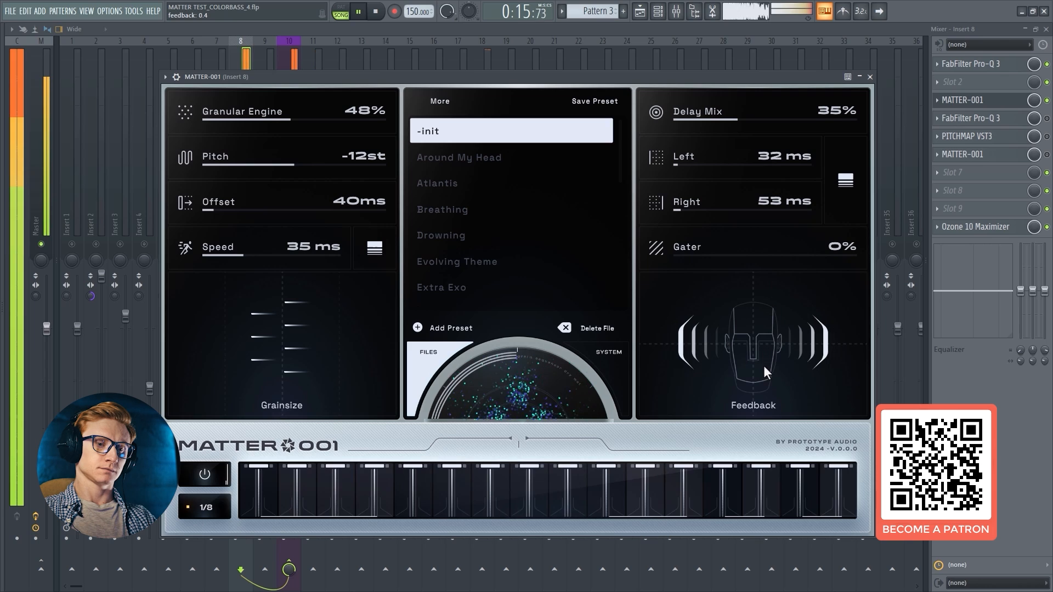
key("space")
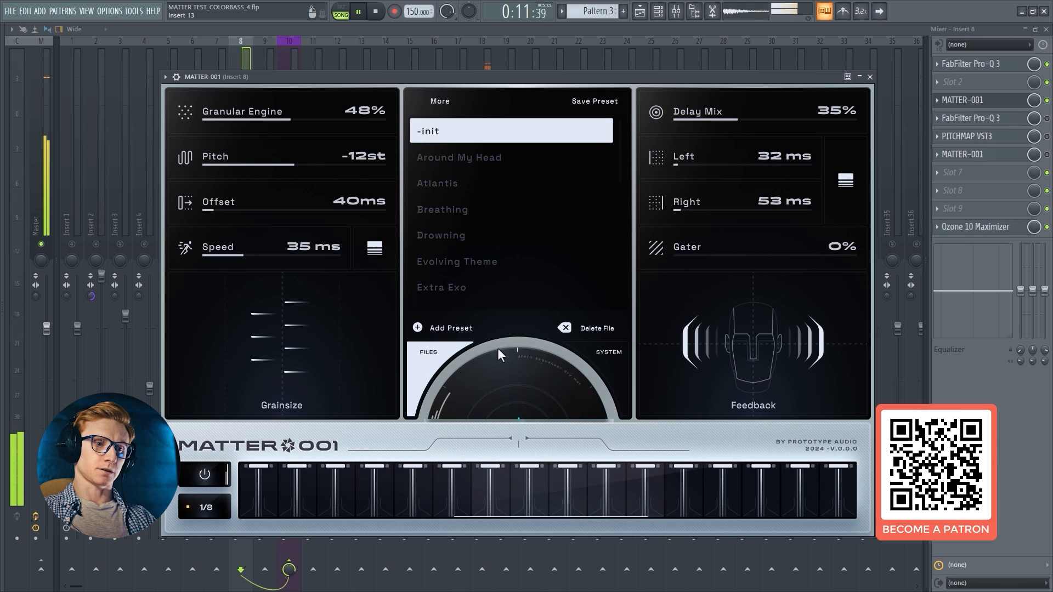
key("space")
Step: Close MATTER-001 and compare Insert 8's sound with and without PITCHMAP VST3 during playback
left_click(1004, 101)
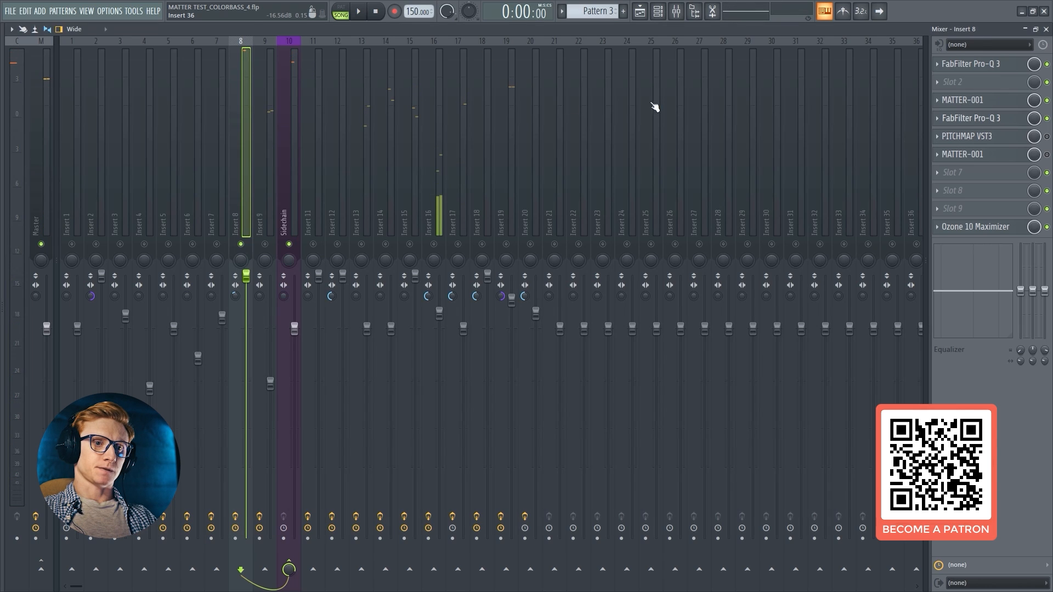
left_click(359, 14)
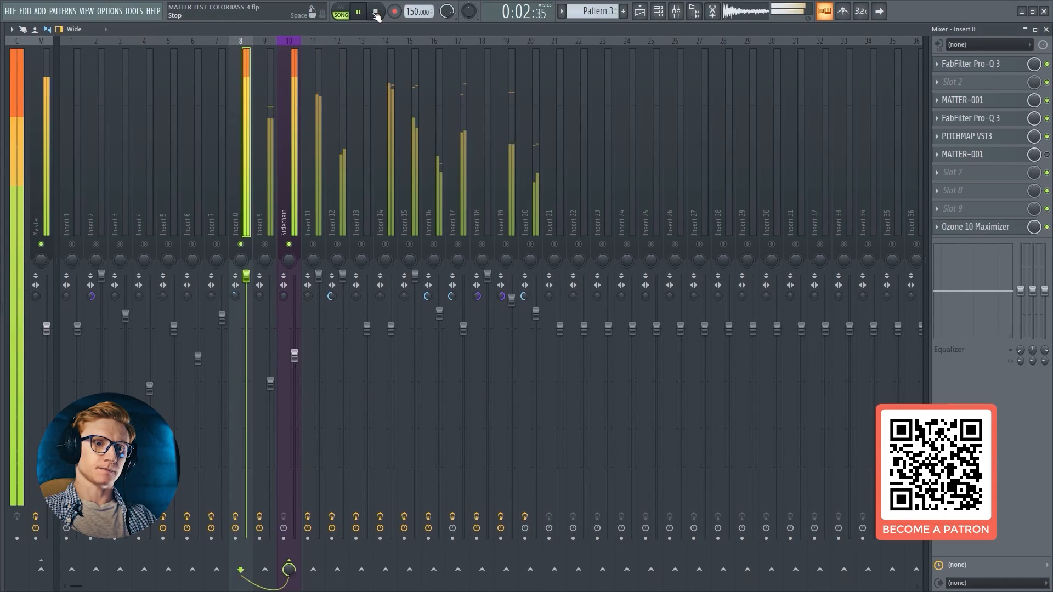
left_click(1048, 137)
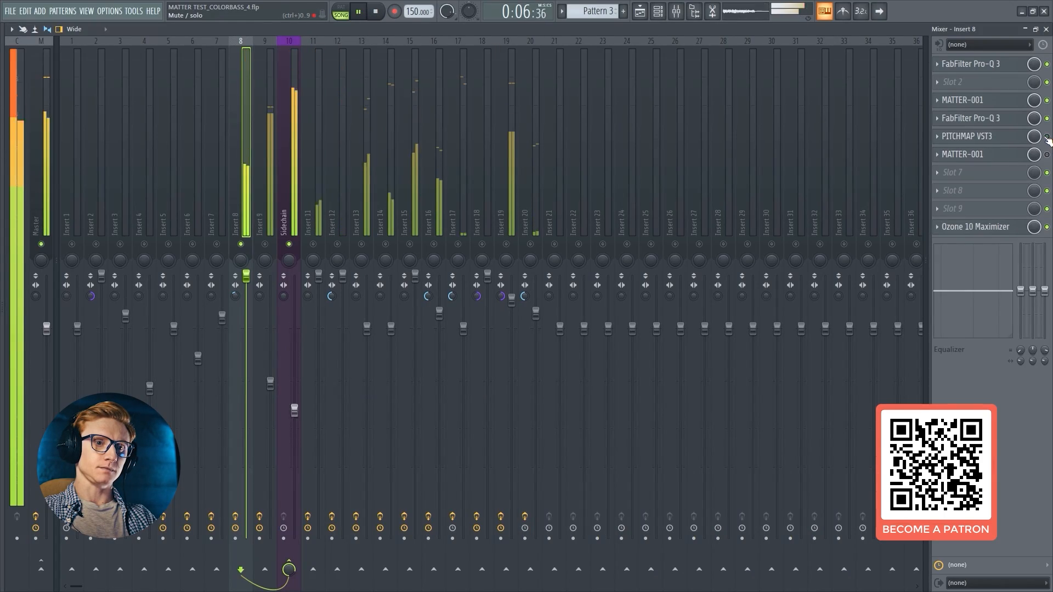
left_click(376, 12)
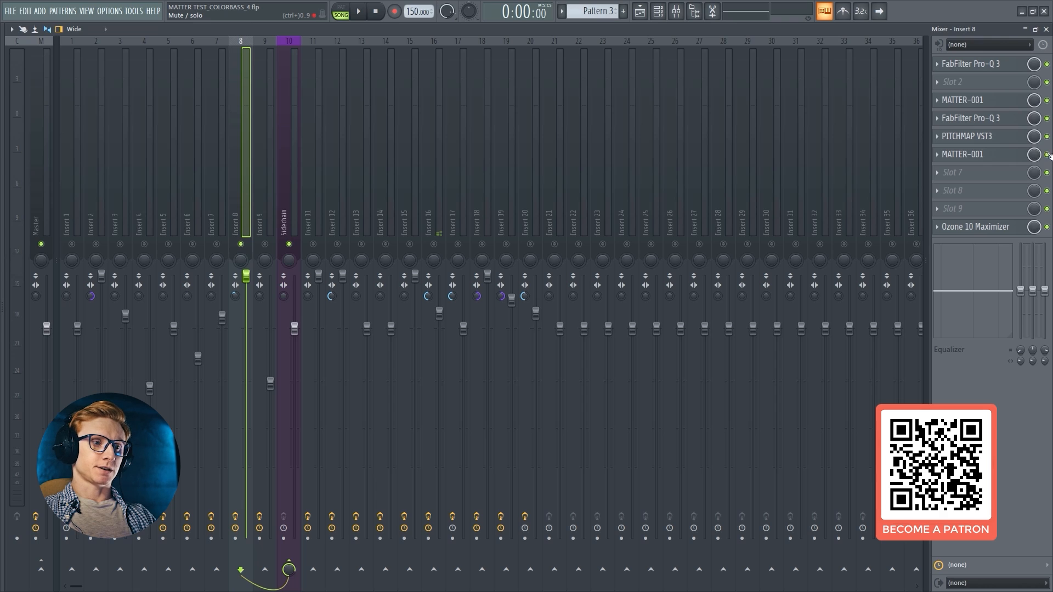
Step: Inspect the second MATTER-001 on Insert 8 and compare playback with the plugin bypassed and enabled
left_click(985, 158)
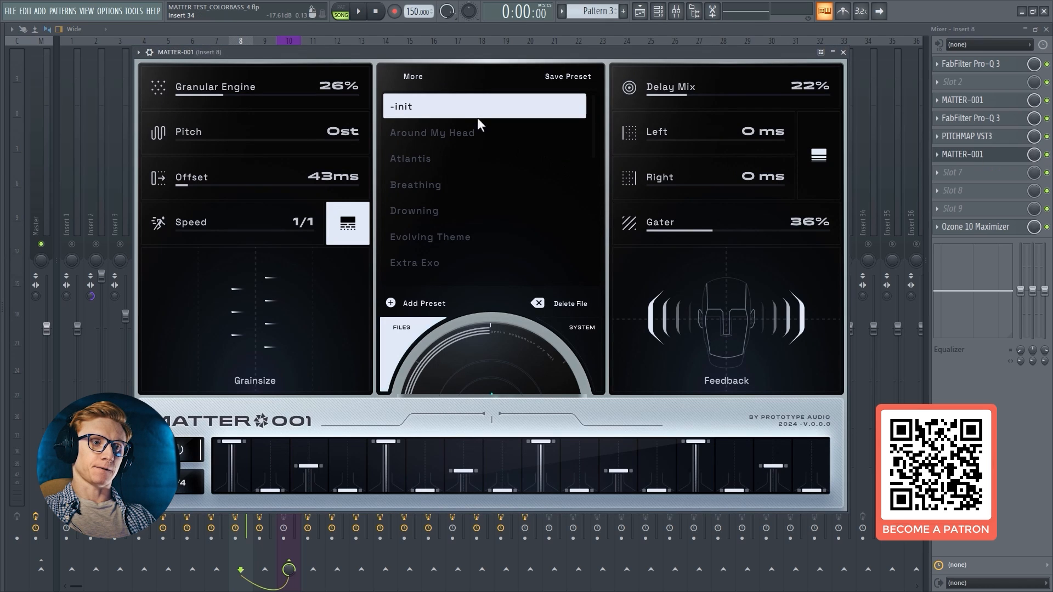
key("space")
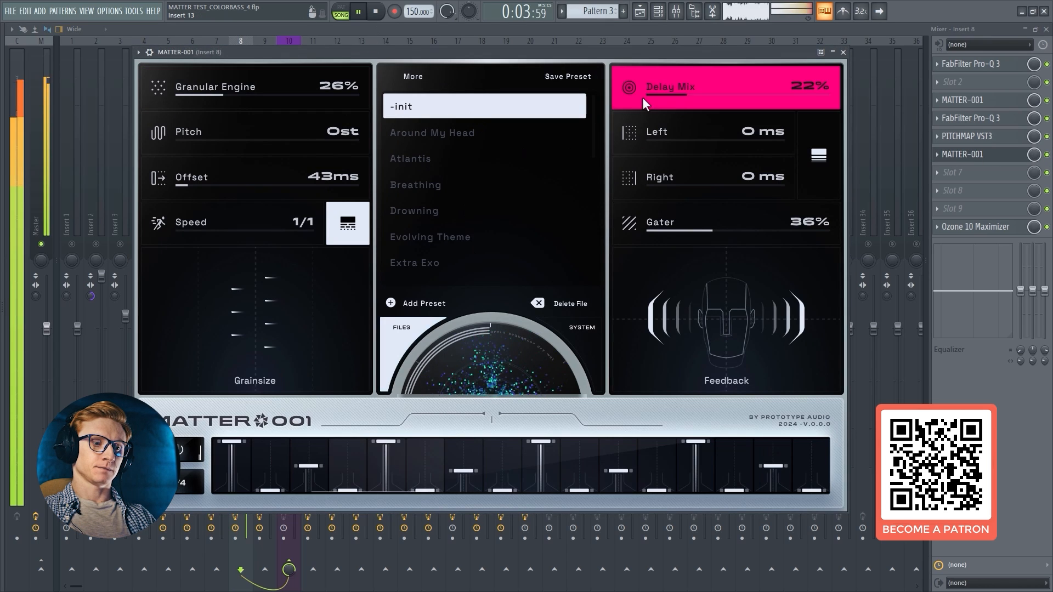
left_click(984, 155)
left_click(1047, 154)
left_click(1047, 154)
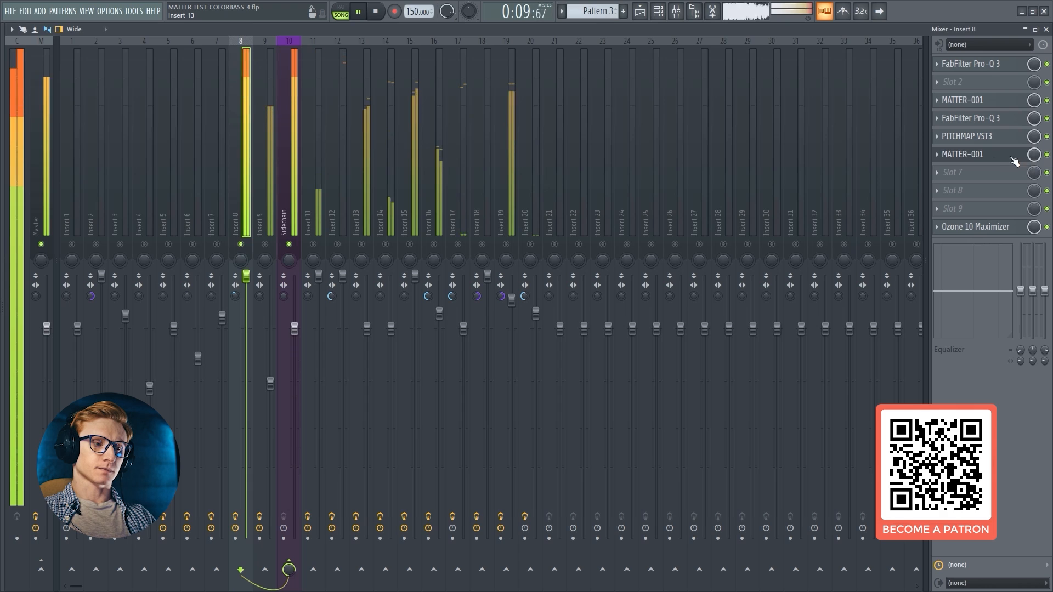
key("space")
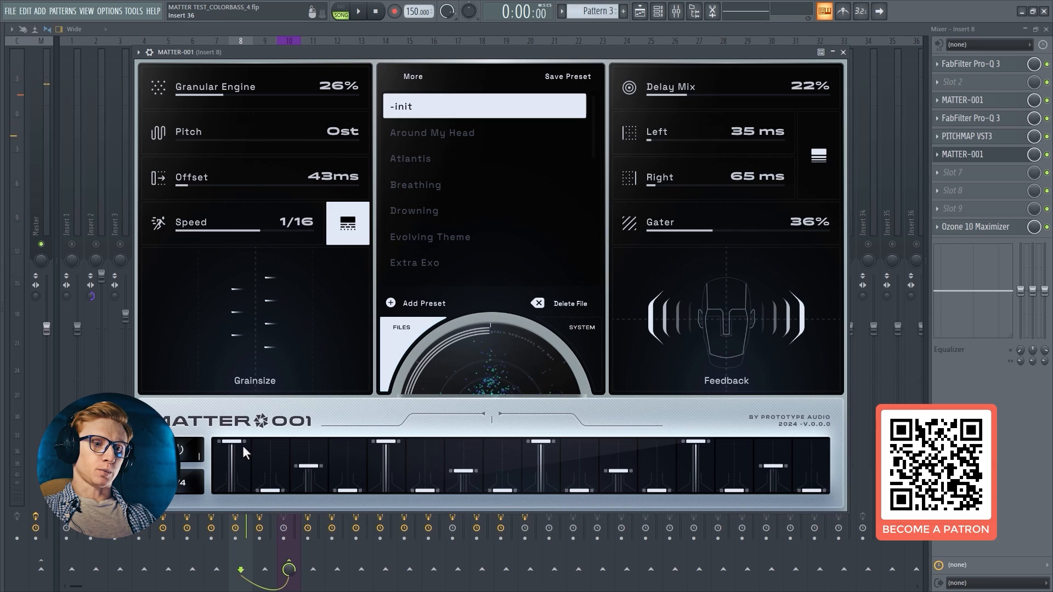
Step: Audition the second MATTER-001 and redraw its step sequencer levels as alternating falling and rising ramps
key("space")
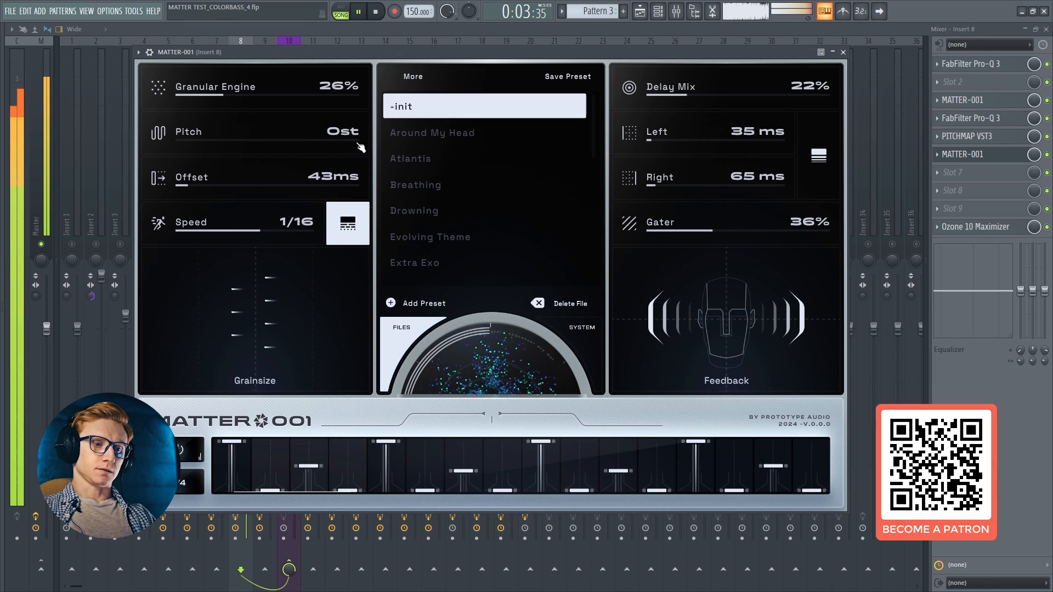
key("space")
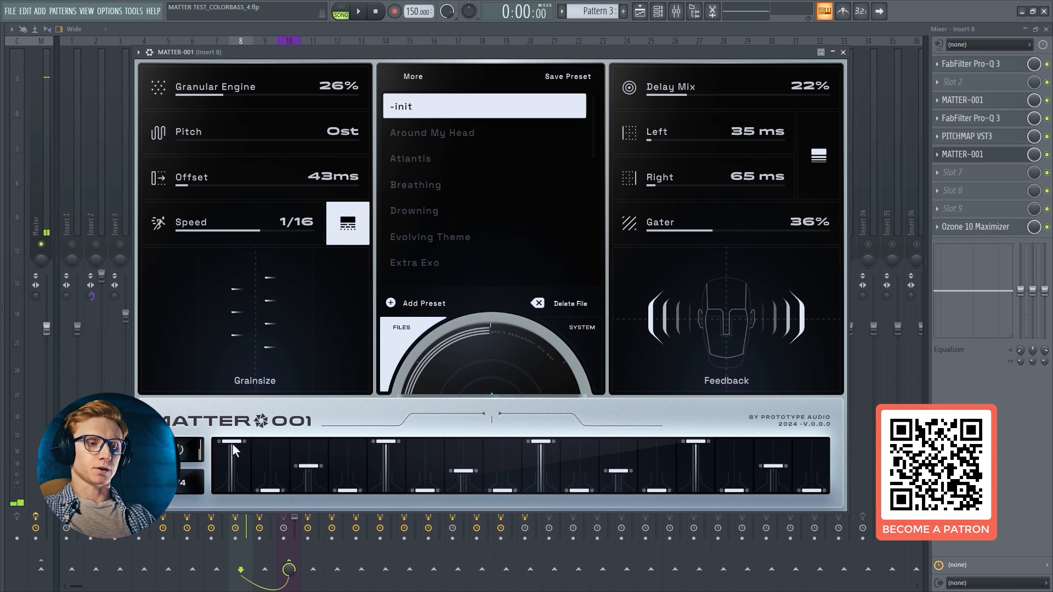
left_click_drag(232, 443, 367, 489)
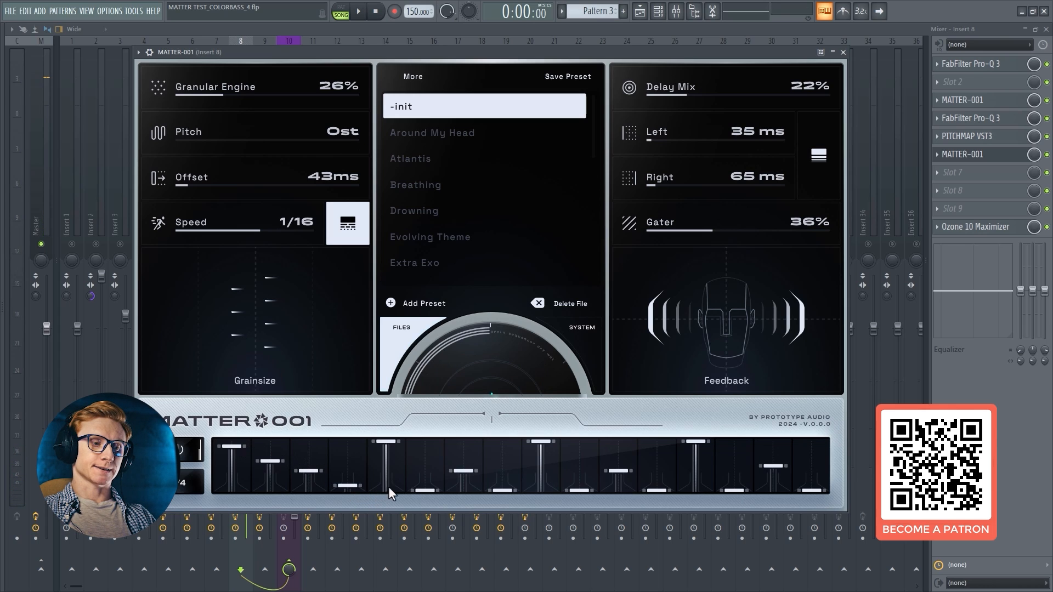
left_click_drag(539, 446, 541, 445)
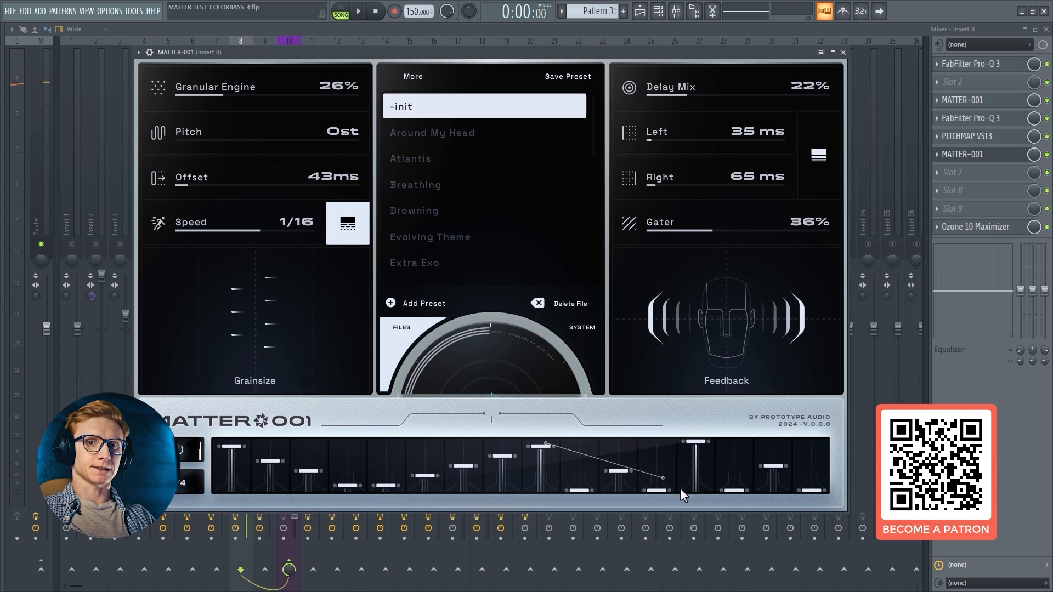
left_click_drag(685, 494, 690, 493)
left_click_drag(693, 491, 826, 436)
left_click(843, 53)
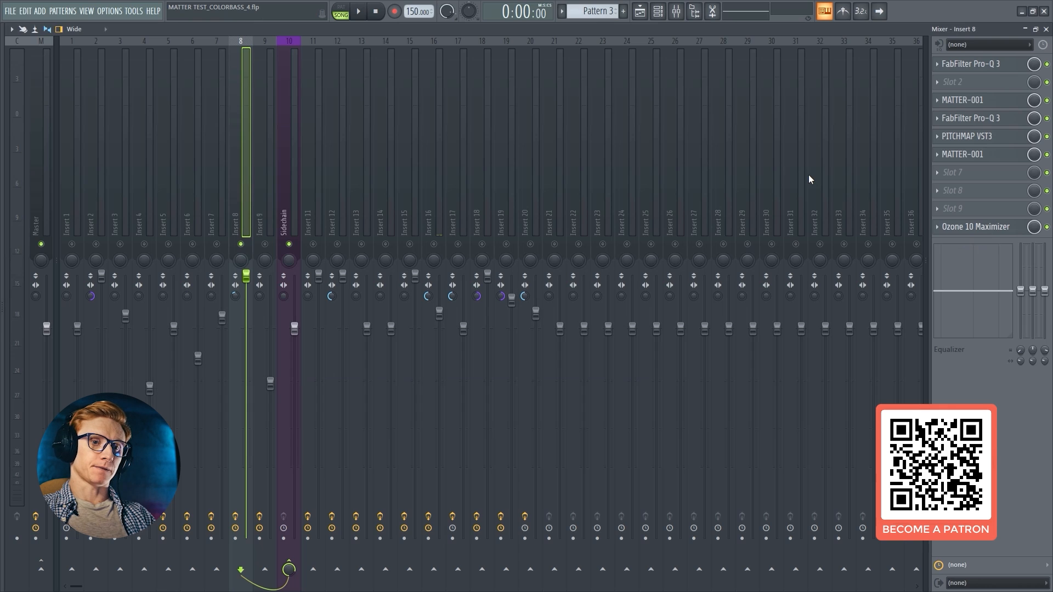
Step: Check the Ozone 10 Maximizer, and enable both MATTER-001 instances, the second FabFilter Pro-Q 3 and PITCHMAP VST3 one by one during playback
left_click(977, 228)
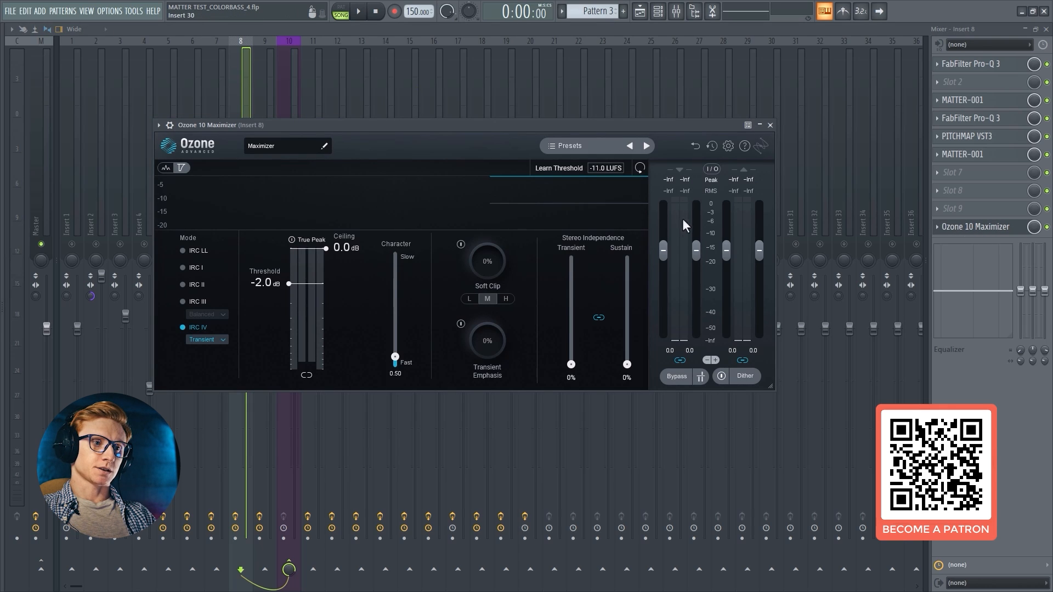
left_click(990, 236)
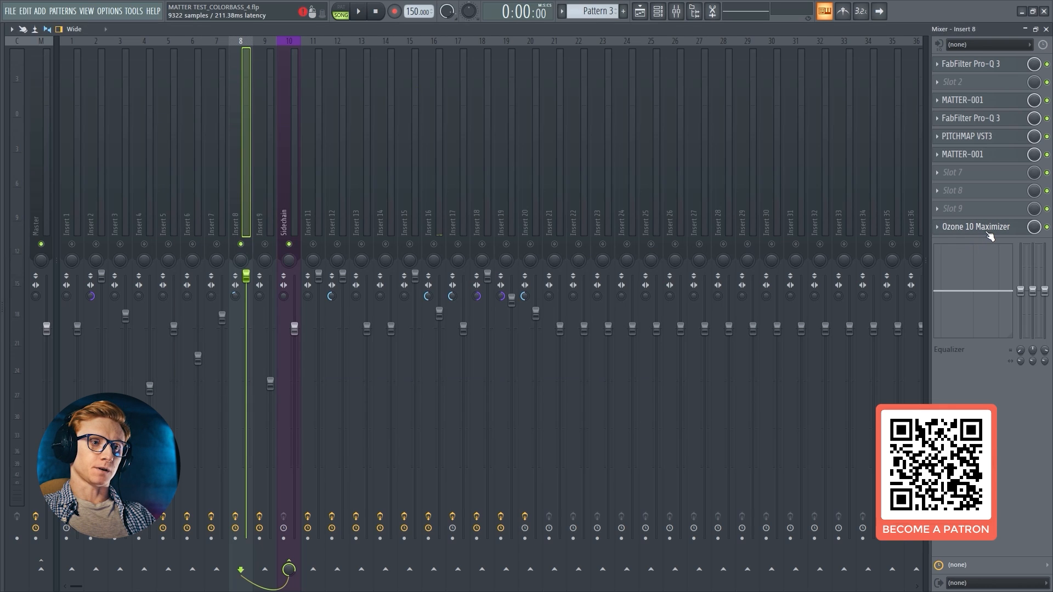
key("space")
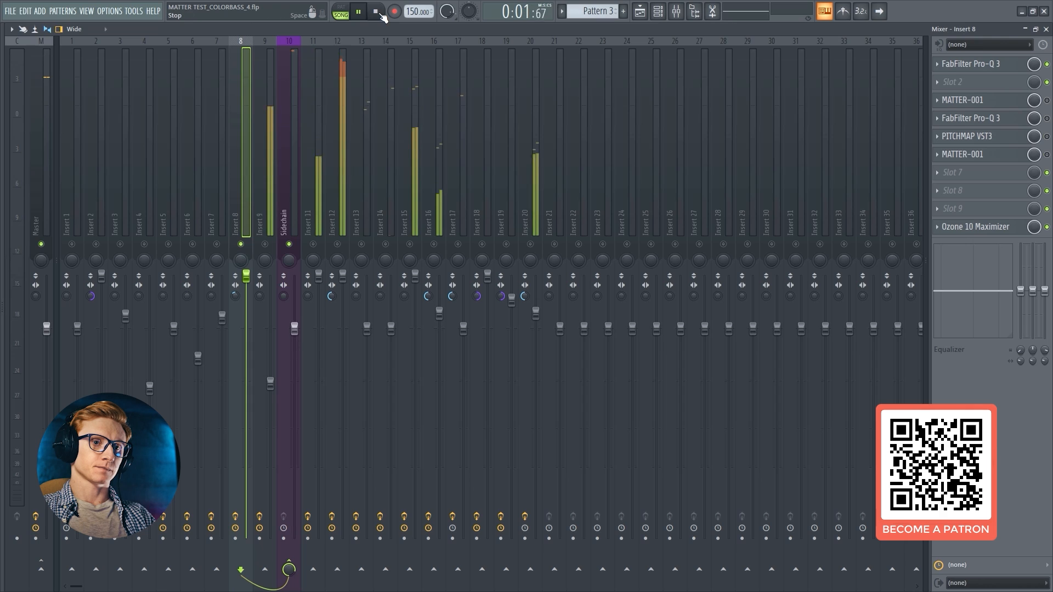
left_click(1047, 101)
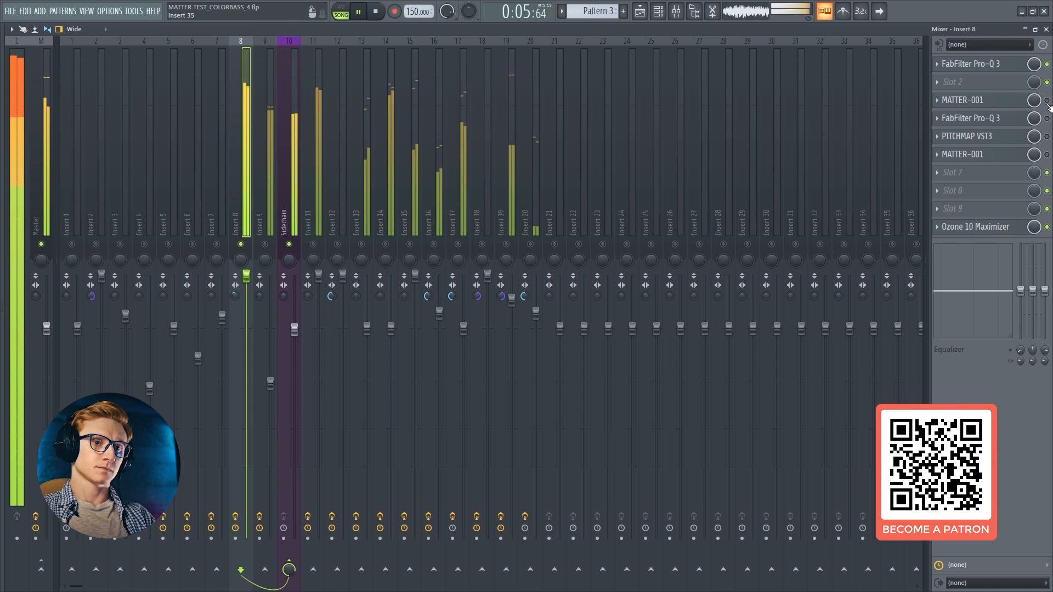
left_click(1047, 119)
left_click(1047, 136)
left_click(1047, 155)
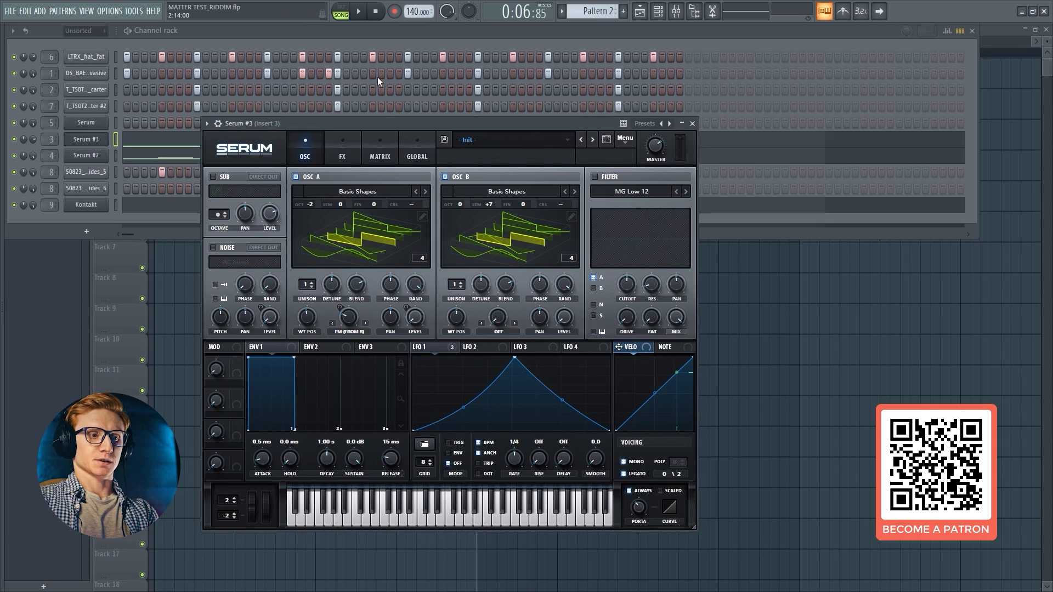
Step: Audition the riddim track and an F4 note on Serum #3, and check Serum #3's FX and oscillator pages
key("space")
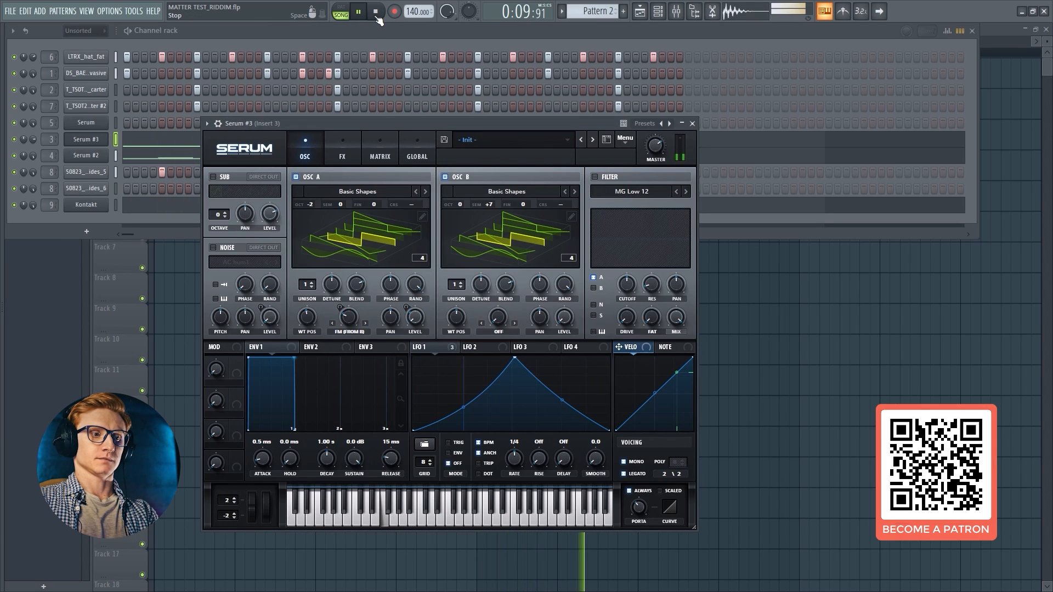
left_click(377, 13)
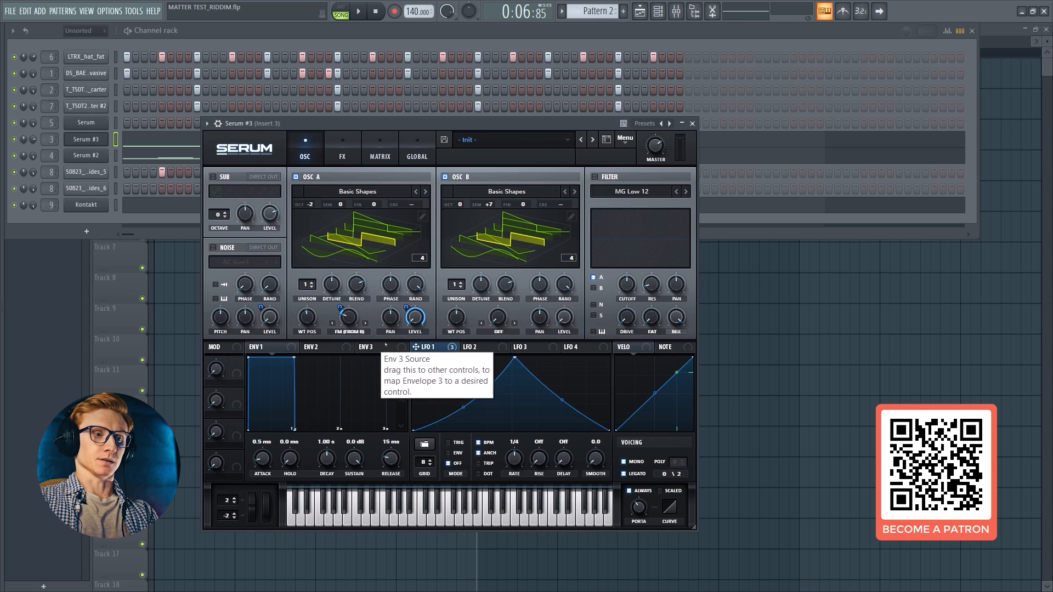
key("v")
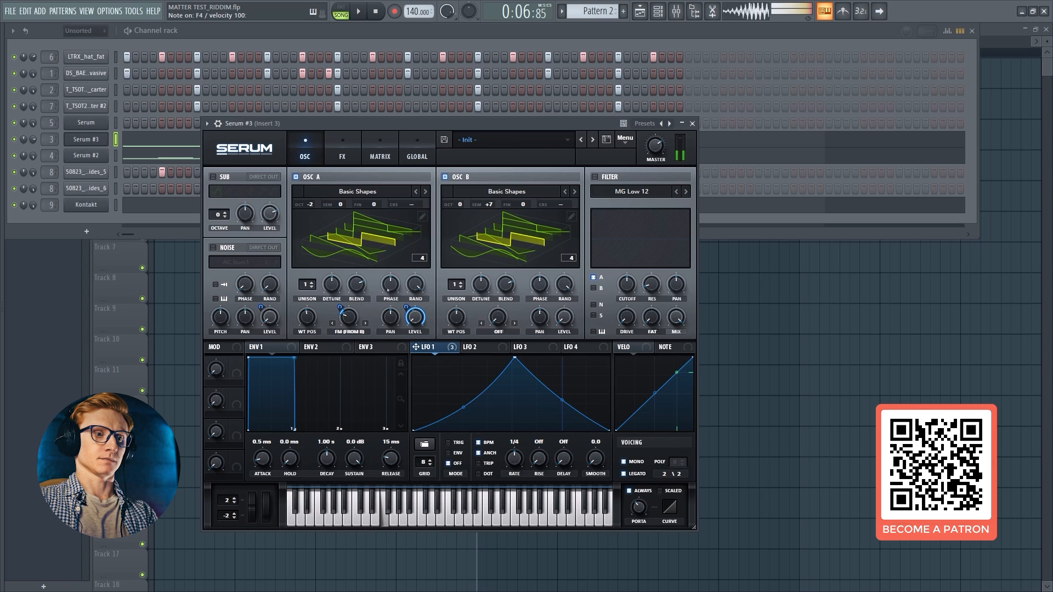
left_click(345, 158)
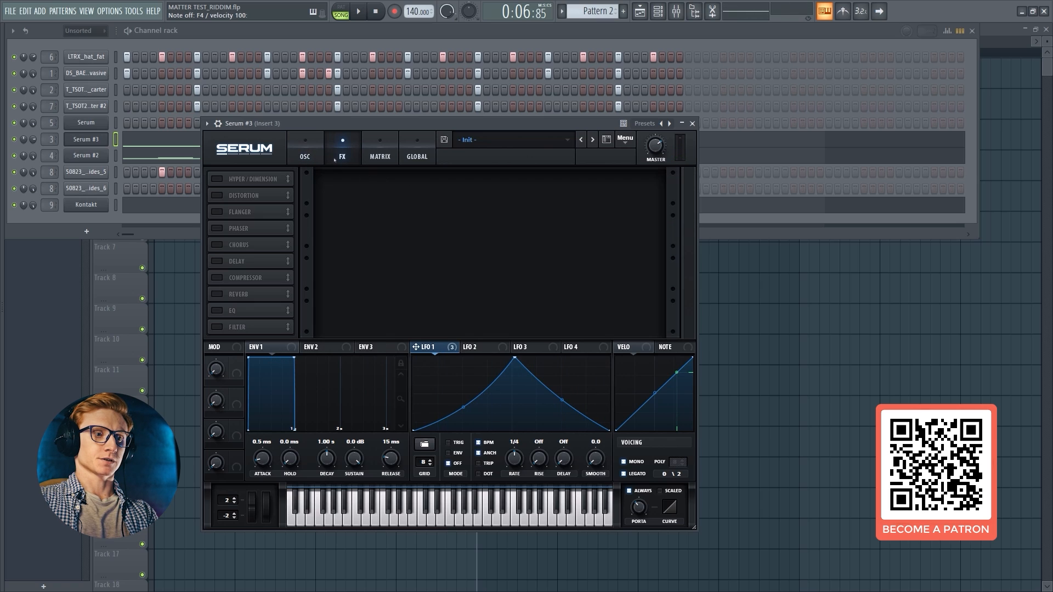
left_click(320, 154)
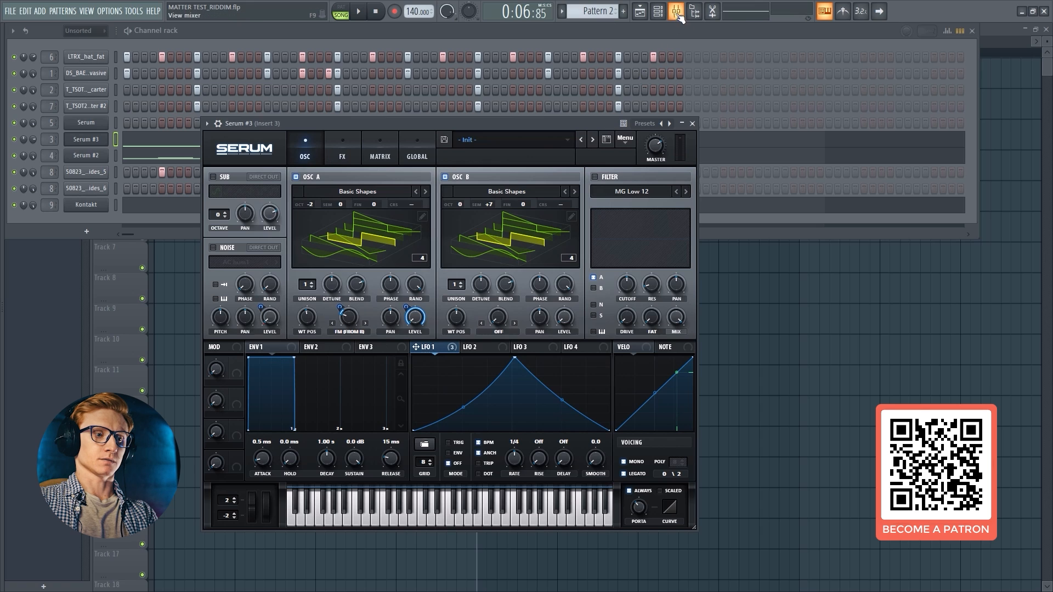
Step: In the mixer, bypass FabFilter Pro-Q 3, MATTER-001, MSaturator and OTT on Insert 3 during playback, and re-enable all four
key("F9")
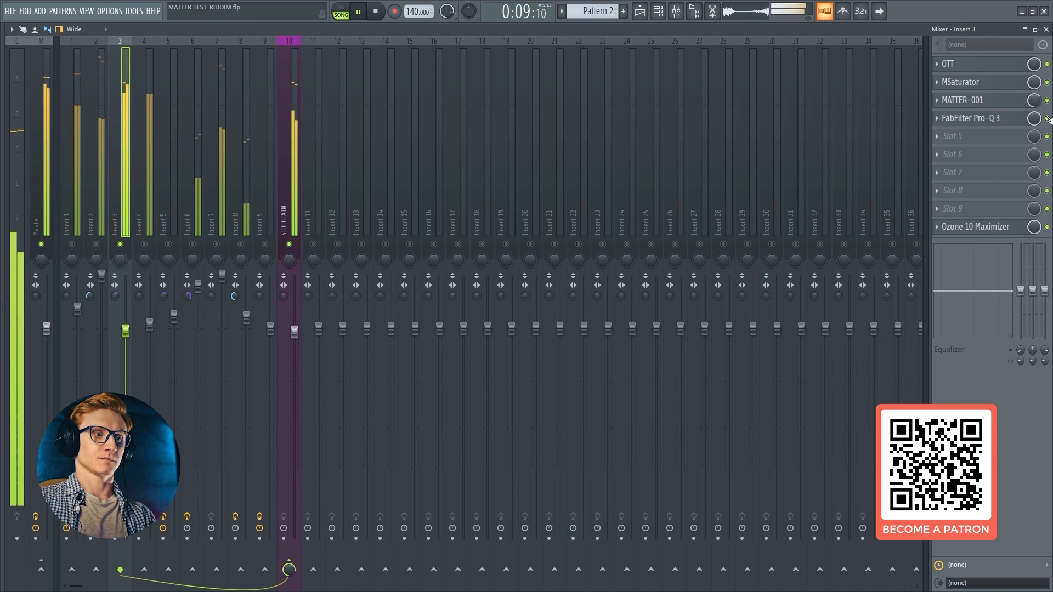
left_click(1047, 118)
left_click(1047, 101)
left_click(1047, 83)
left_click(1047, 64)
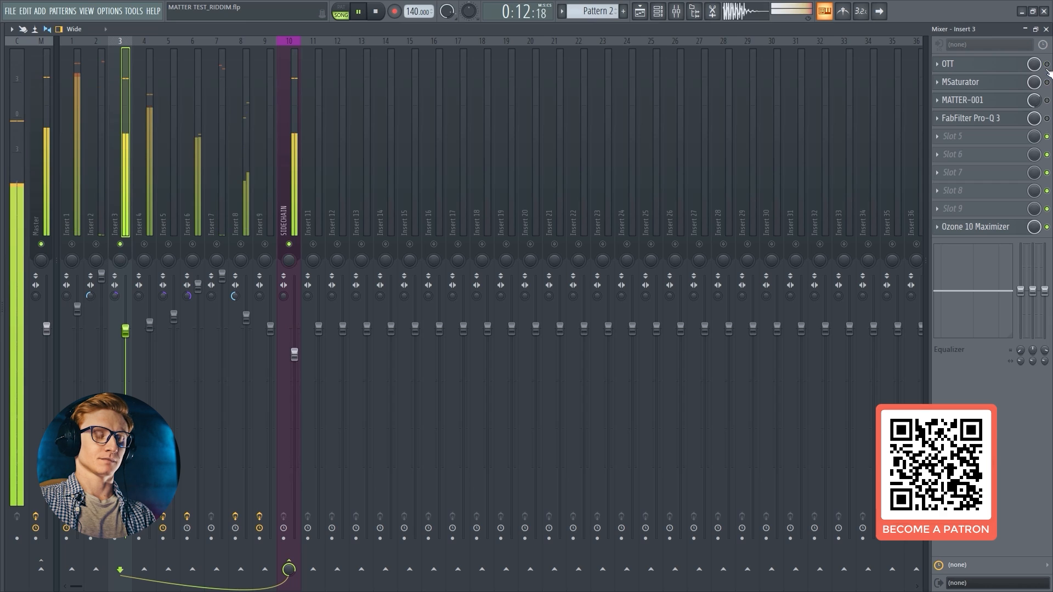
left_click(1047, 64)
left_click(1047, 82)
left_click(1048, 100)
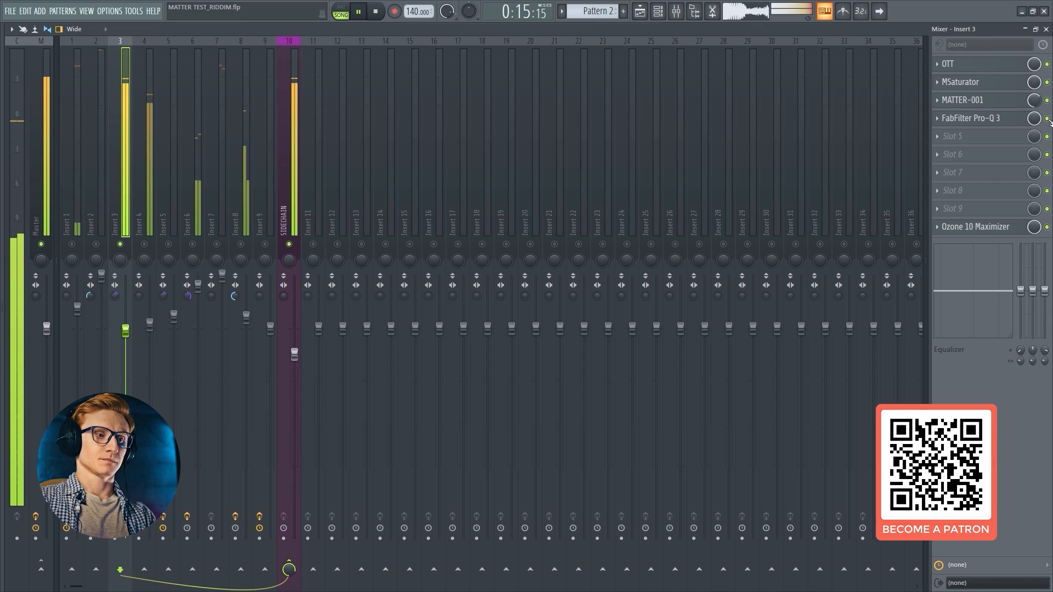
left_click(1047, 118)
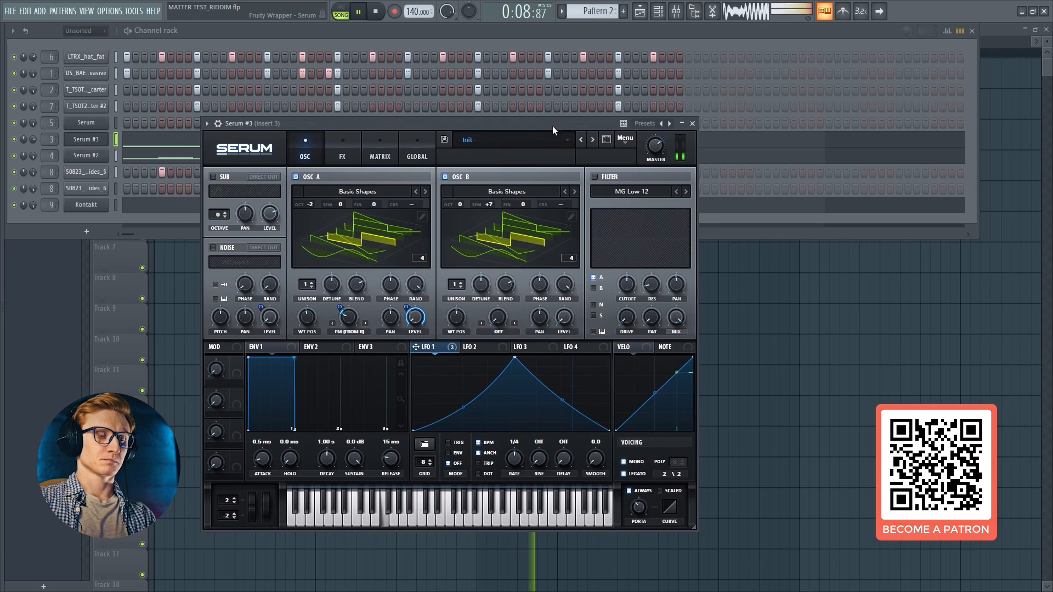
Step: Close Serum #3 and the channel rack, and check OTT, MSaturator and FabFilter Pro-Q 3 on Insert 3 in the mixer
left_click(692, 124)
key("F6")
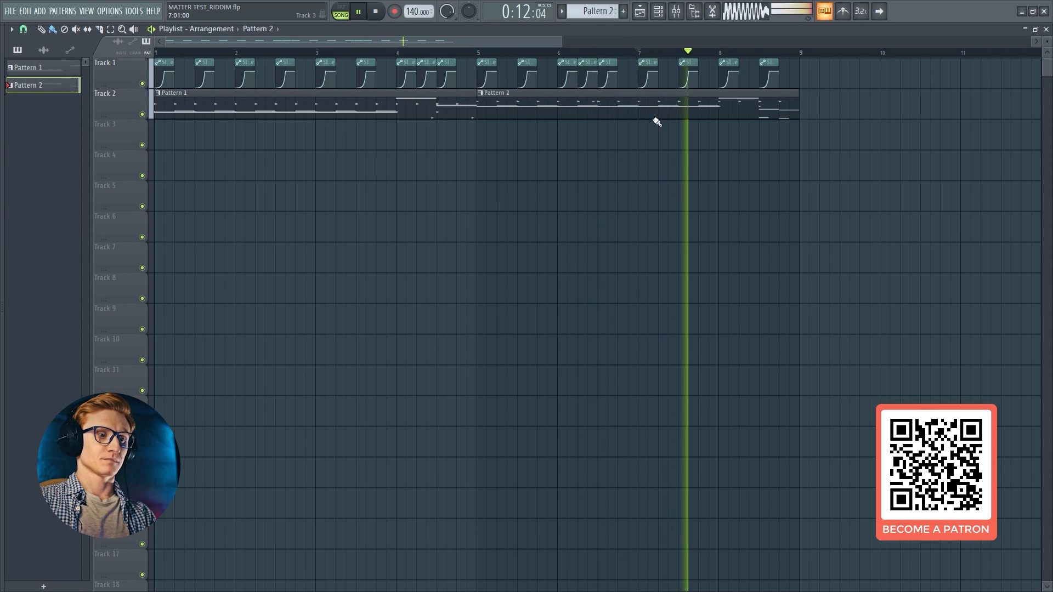
left_click(677, 14)
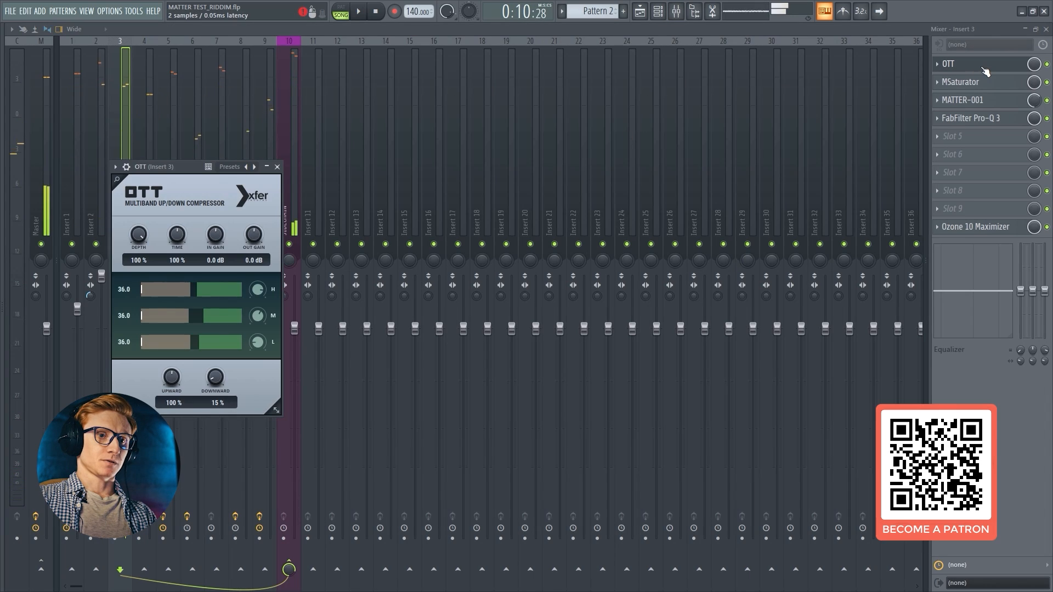
left_click(982, 68)
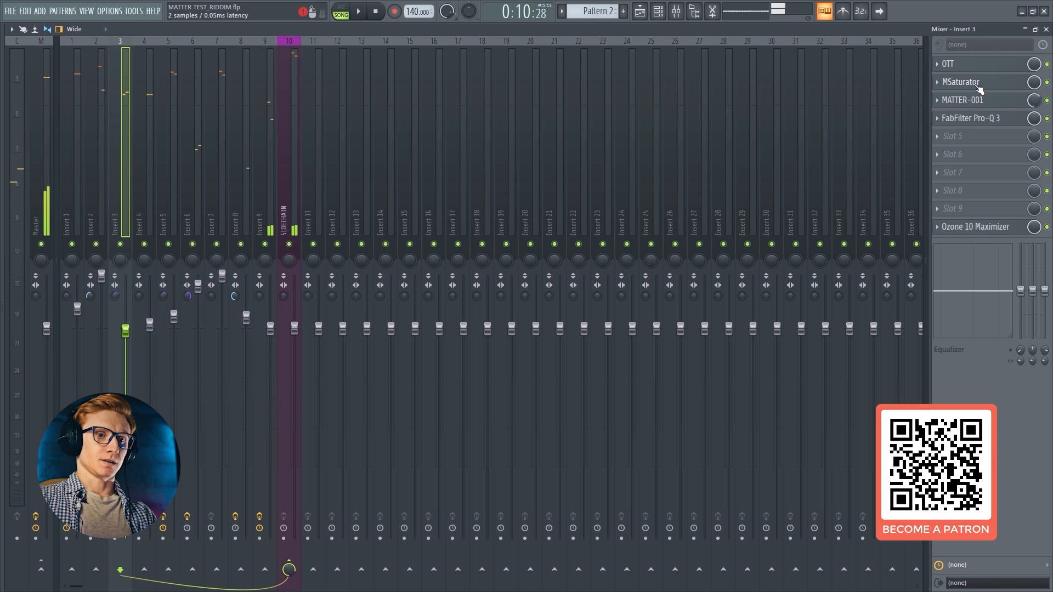
left_click(979, 87)
left_click(979, 86)
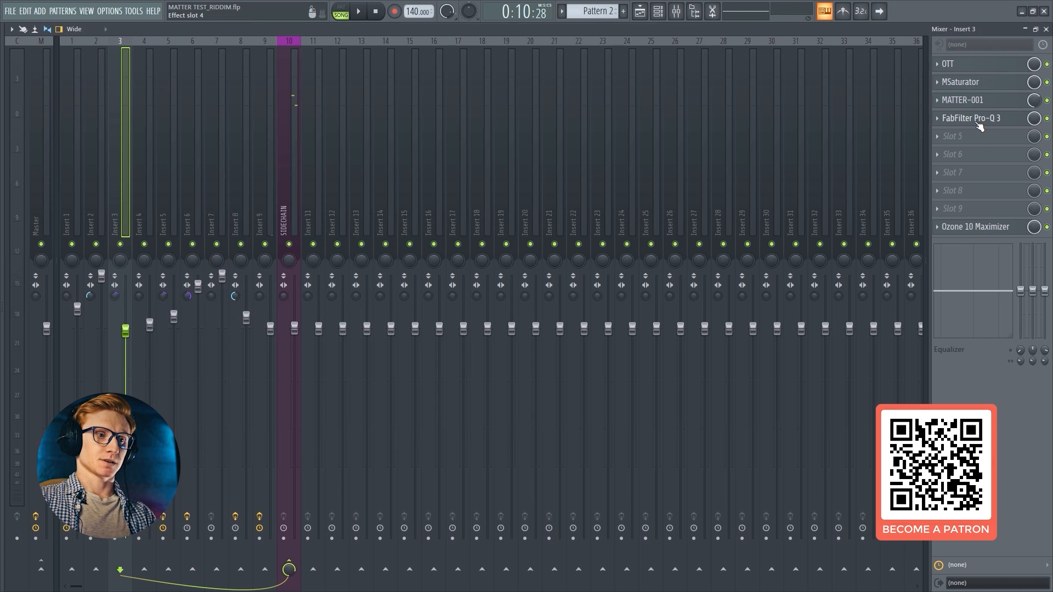
left_click(978, 120)
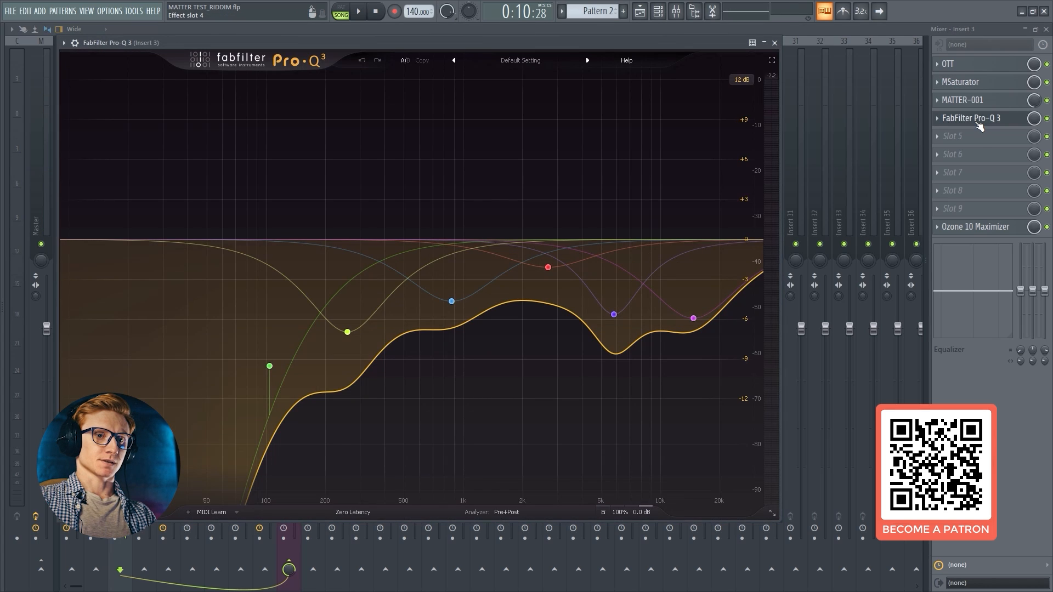
left_click(982, 119)
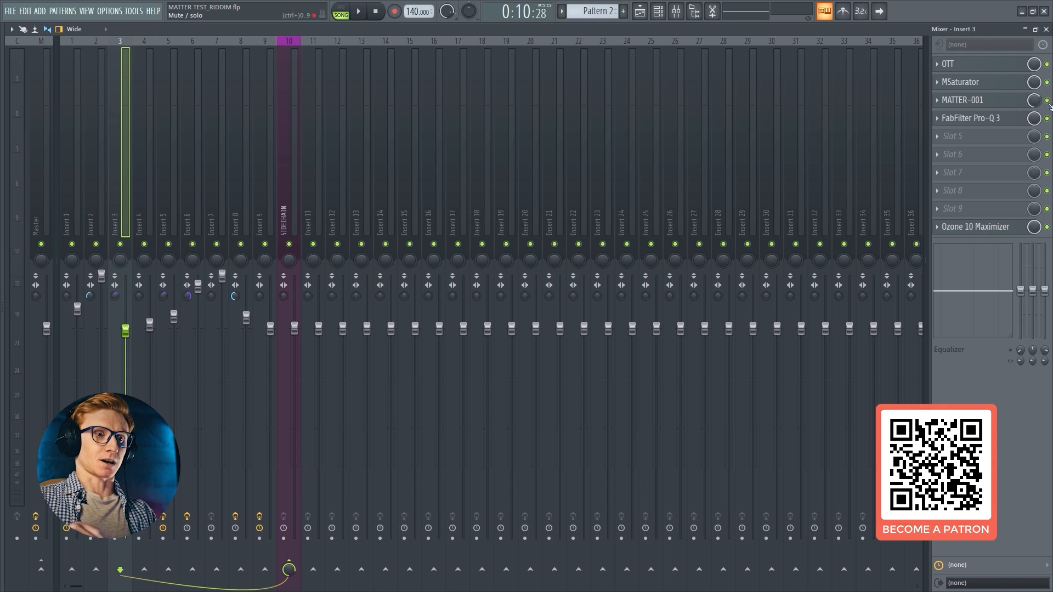
Step: Open MATTER-001 on Insert 3, play Pattern 2 in pattern mode, and set Granular Engine to 49% and Delay Mix to 0%
left_click(1023, 102)
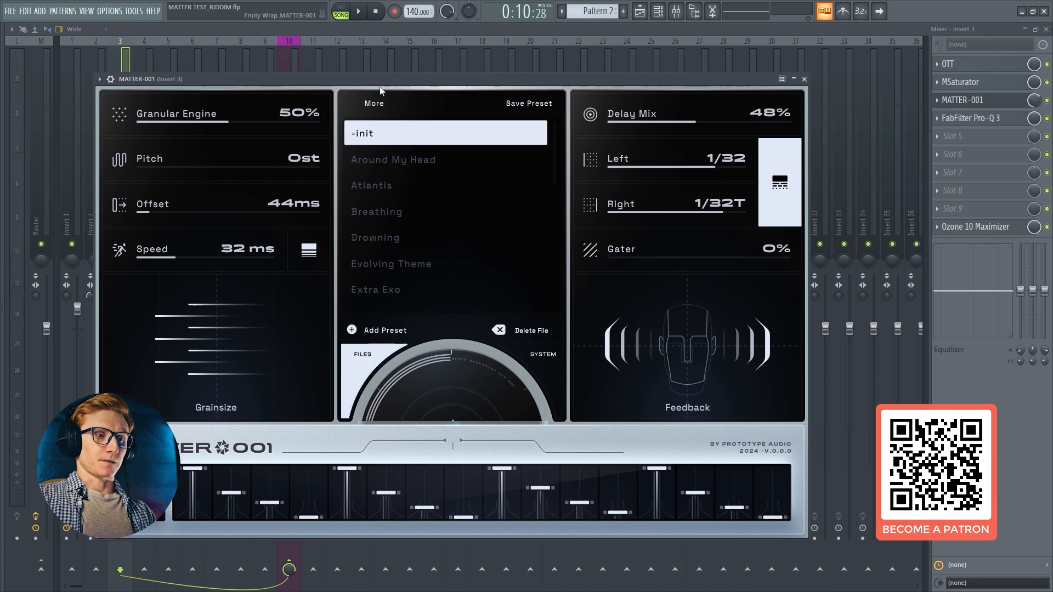
left_click(804, 79)
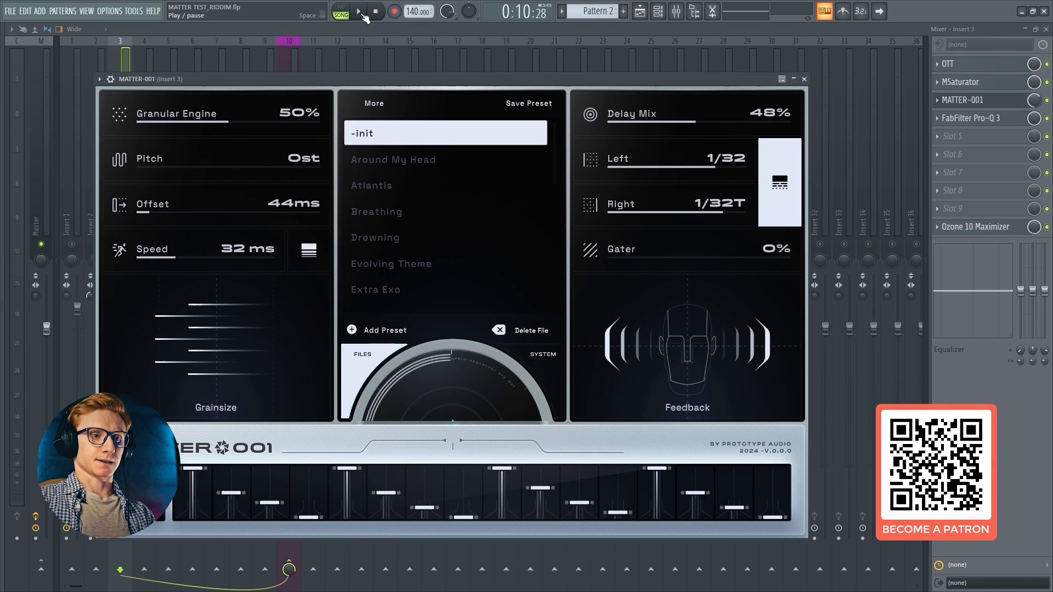
left_click(360, 12)
left_click(341, 9)
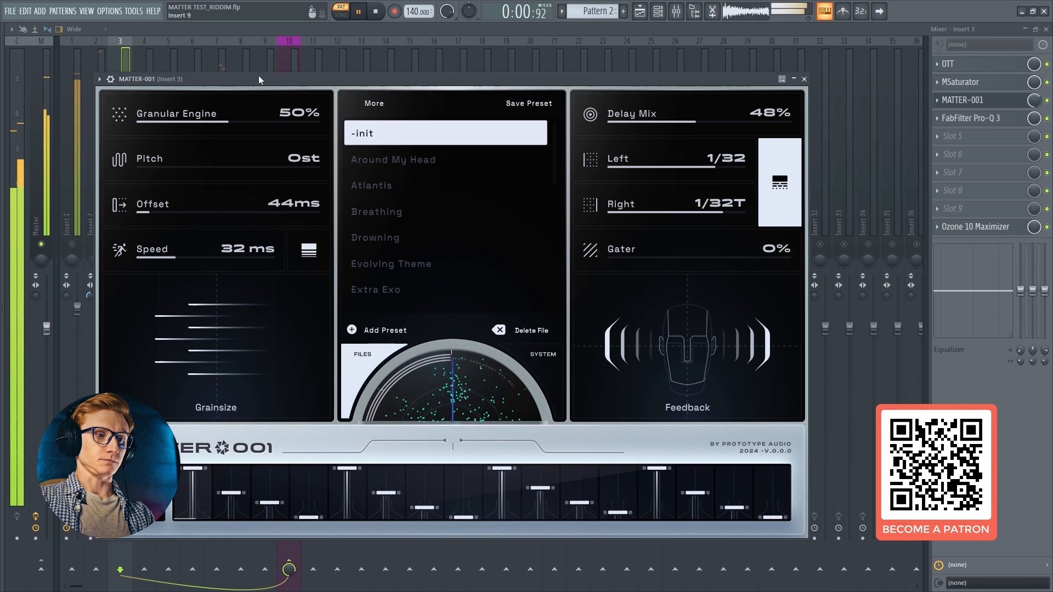
left_click_drag(235, 116, 235, 247)
left_click_drag(630, 116, 630, 254)
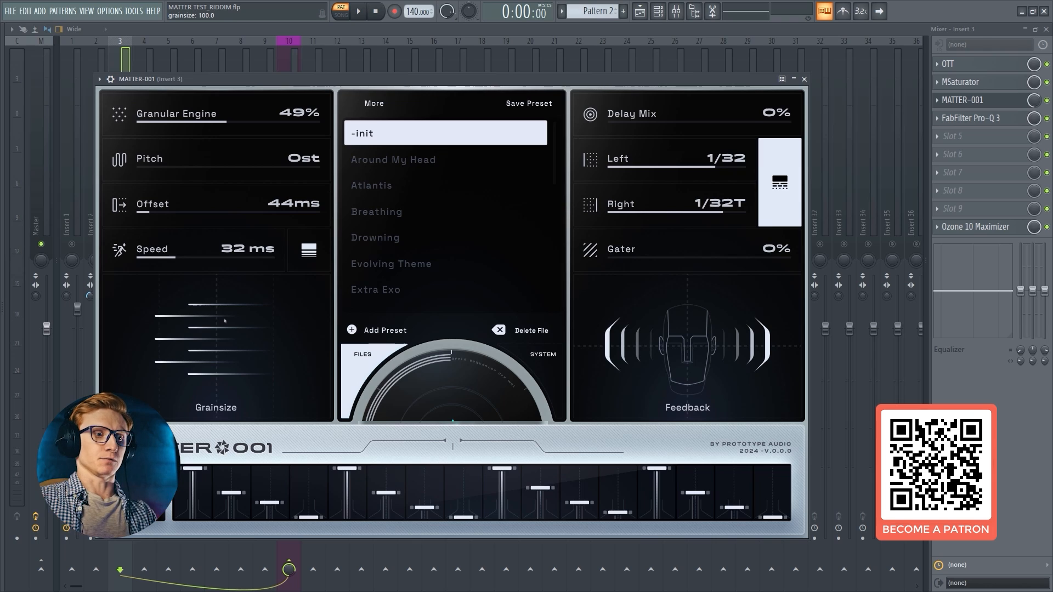
Step: Sweep MATTER-001's Grainsize down and back up to 99 during playback, and stop playback
left_click_drag(224, 321, 198, 581)
key("space")
left_click_drag(236, 299, 266, 110)
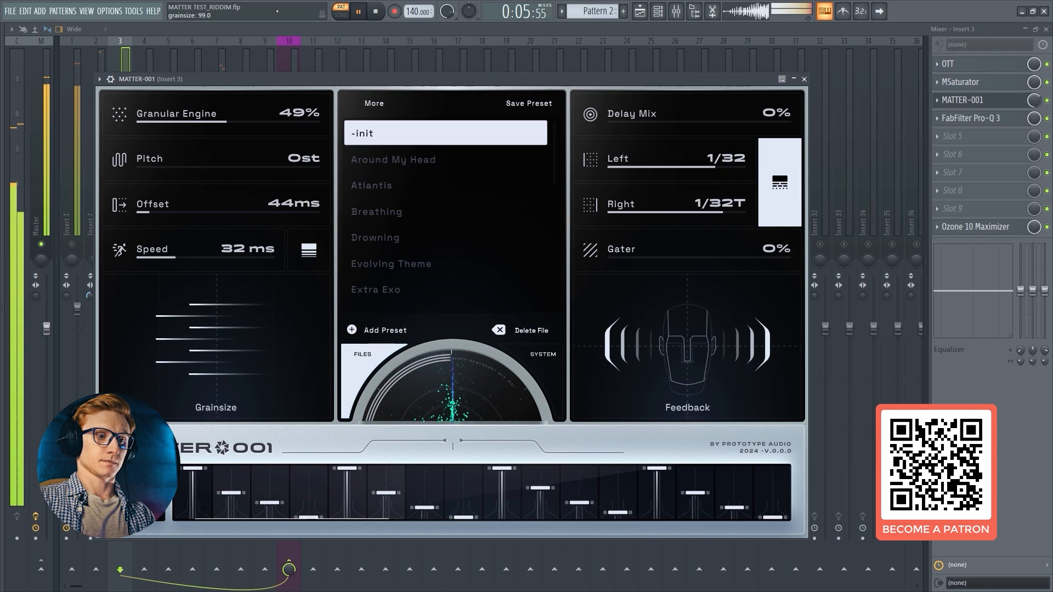
left_click(377, 14)
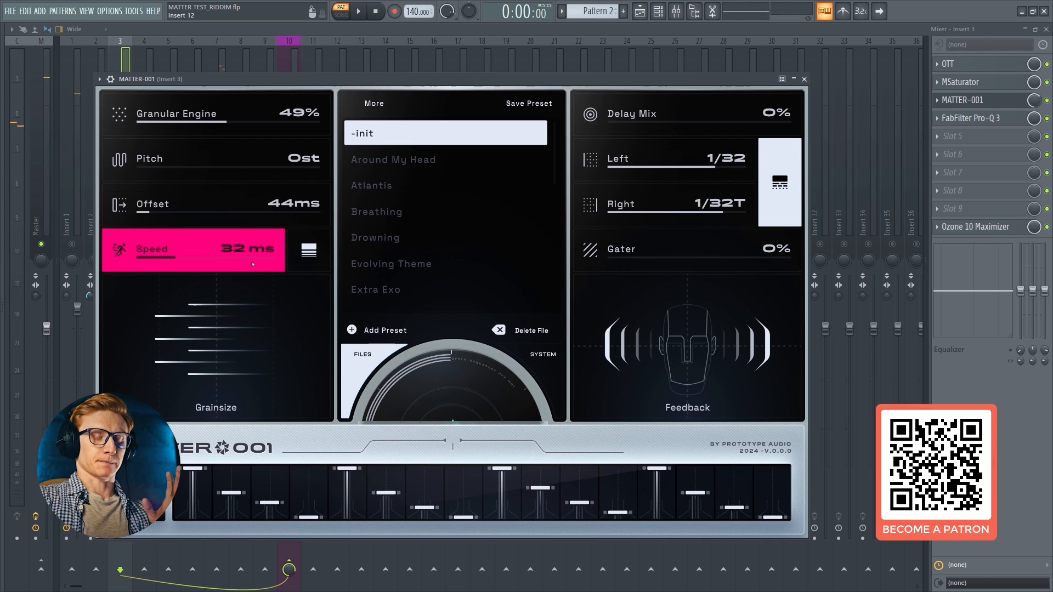
Step: Set MATTER-001's Granular Engine to 48% and audition the pattern with the delay off
key("space")
left_click_drag(216, 127, 246, 147)
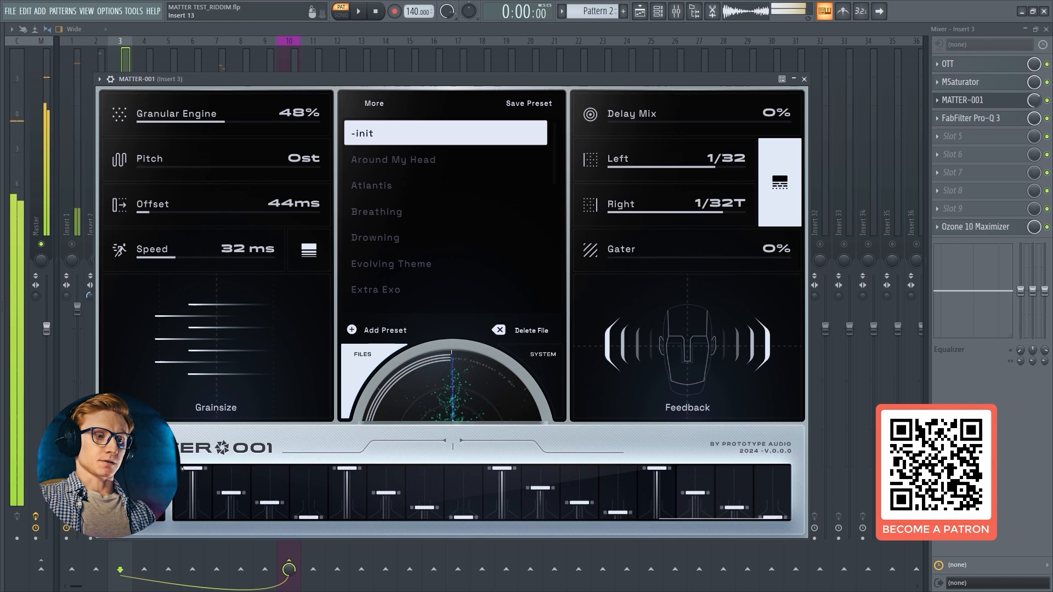
key("space")
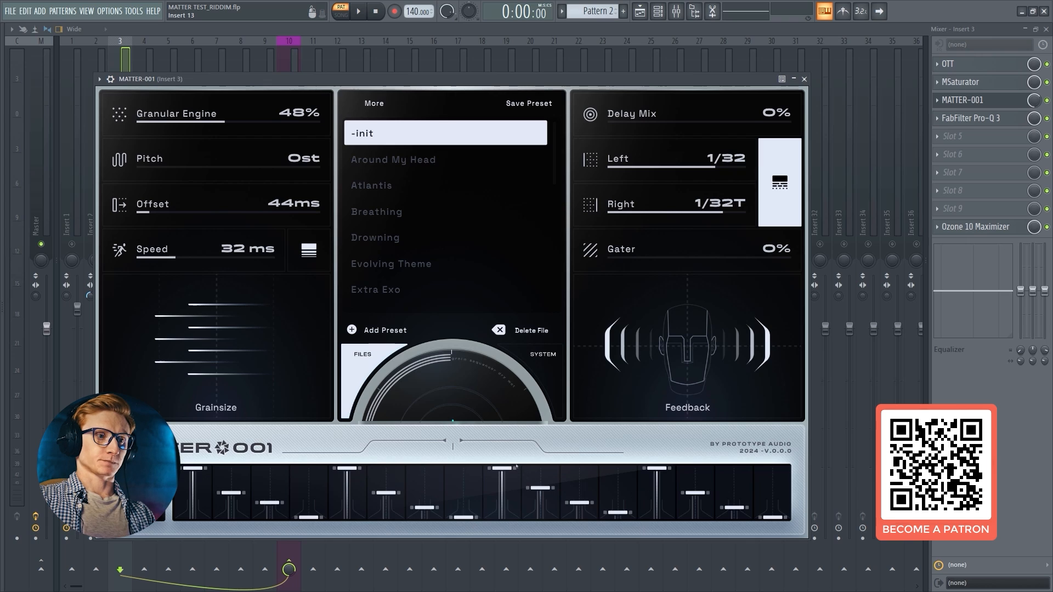
key("space")
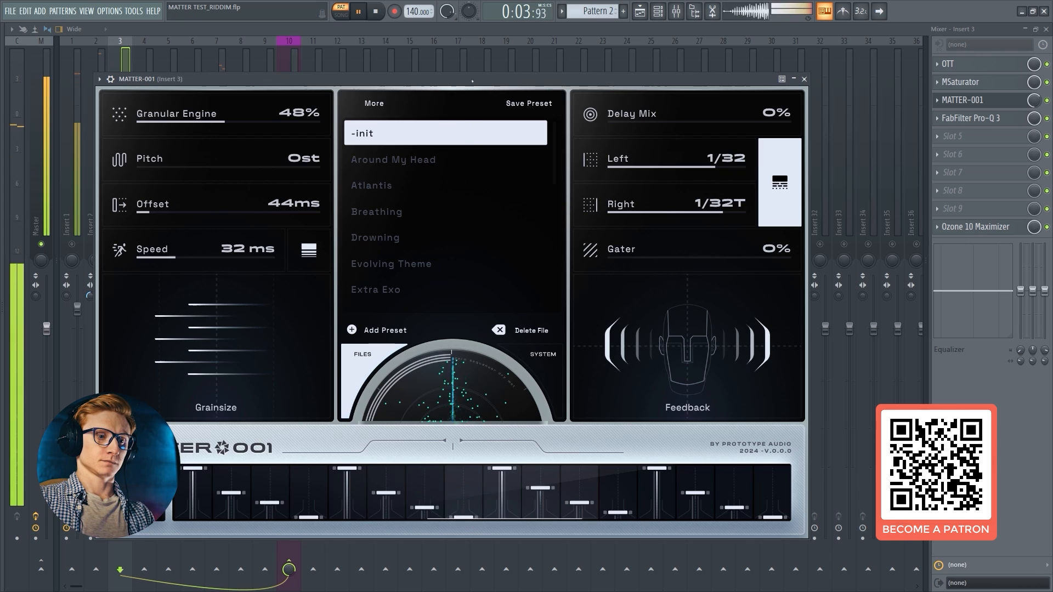
left_click(384, 14)
Step: Raise MATTER-001's Delay Mix to 51% and adjust its Feedback to 0.5 during playback
left_click_drag(713, 114, 729, 130)
left_click(725, 169)
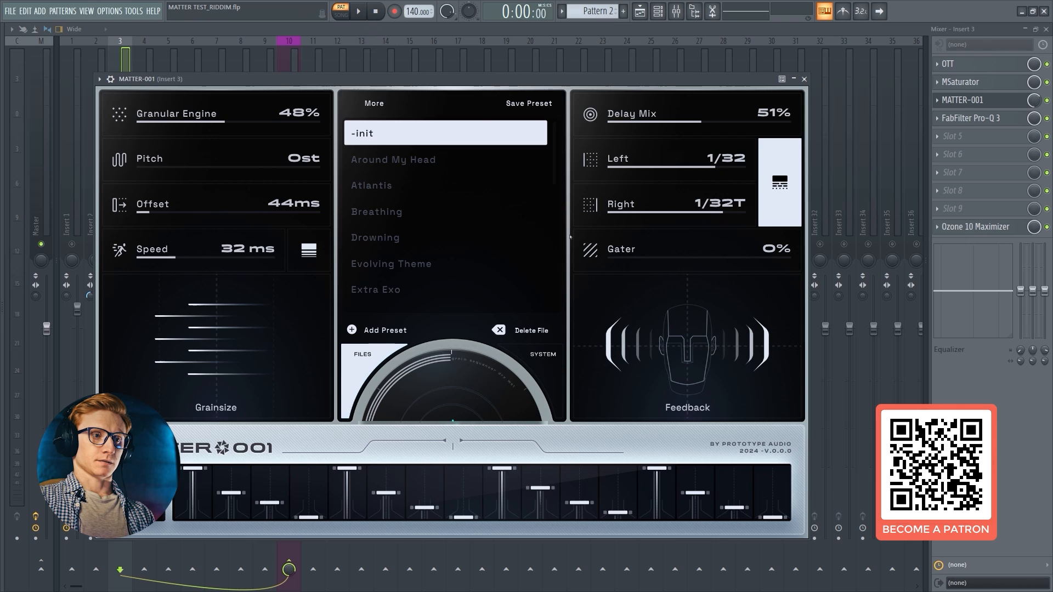
left_click(363, 12)
left_click_drag(687, 351, 720, 308)
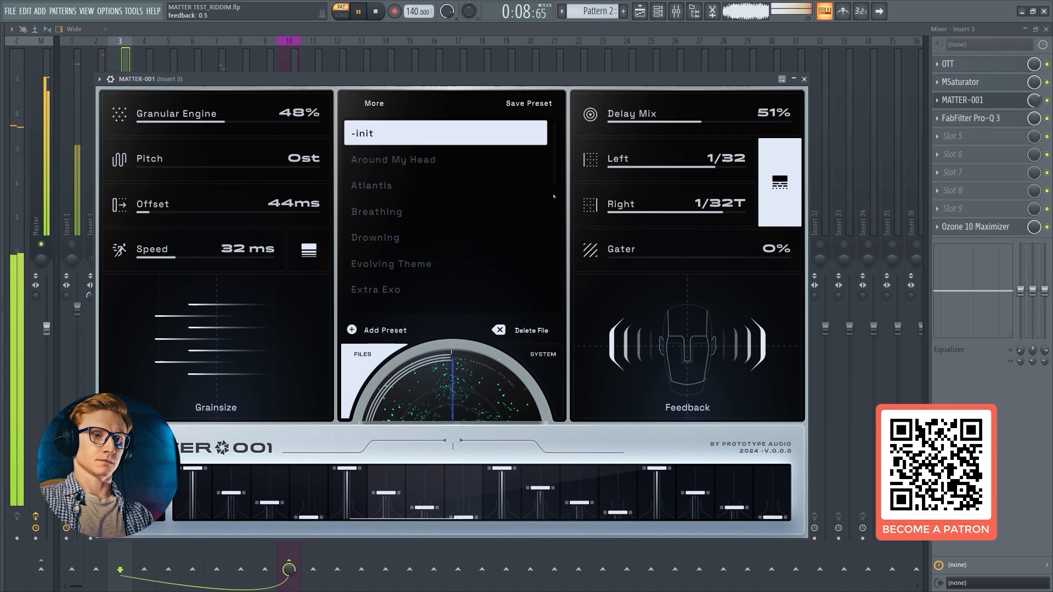
key("space")
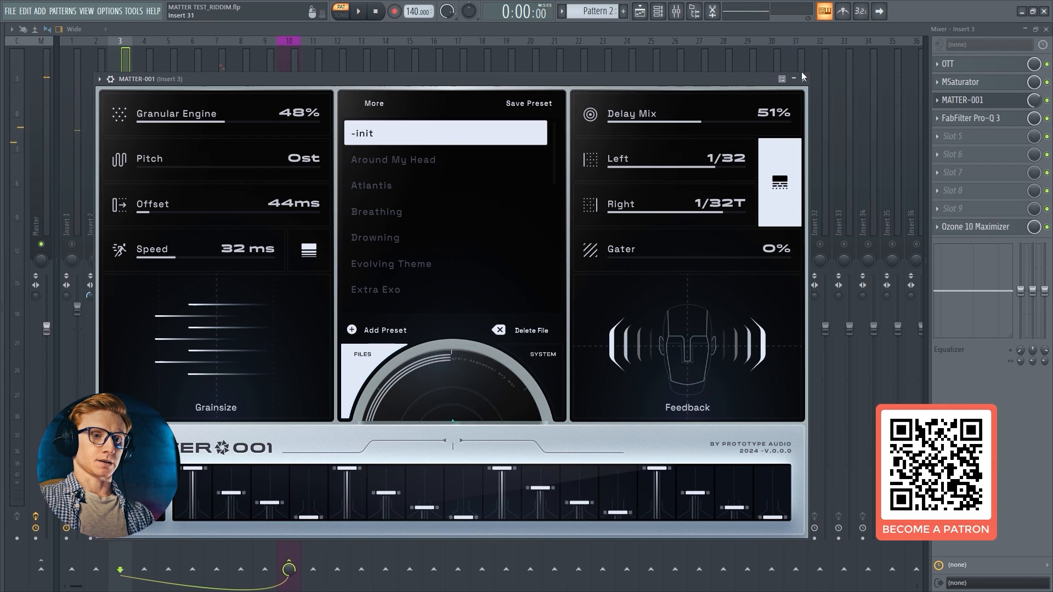
Step: Close MATTER-001 and audition stereo separation changes on Insert 3 during playback, leaving it at 39% merged
left_click(805, 79)
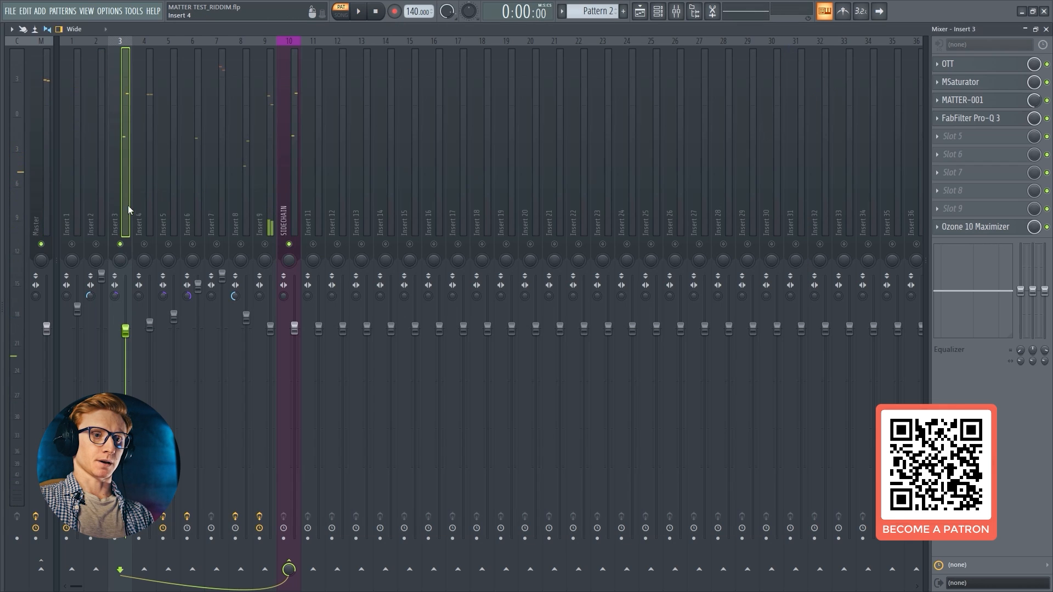
left_click_drag(116, 300, 115, 306)
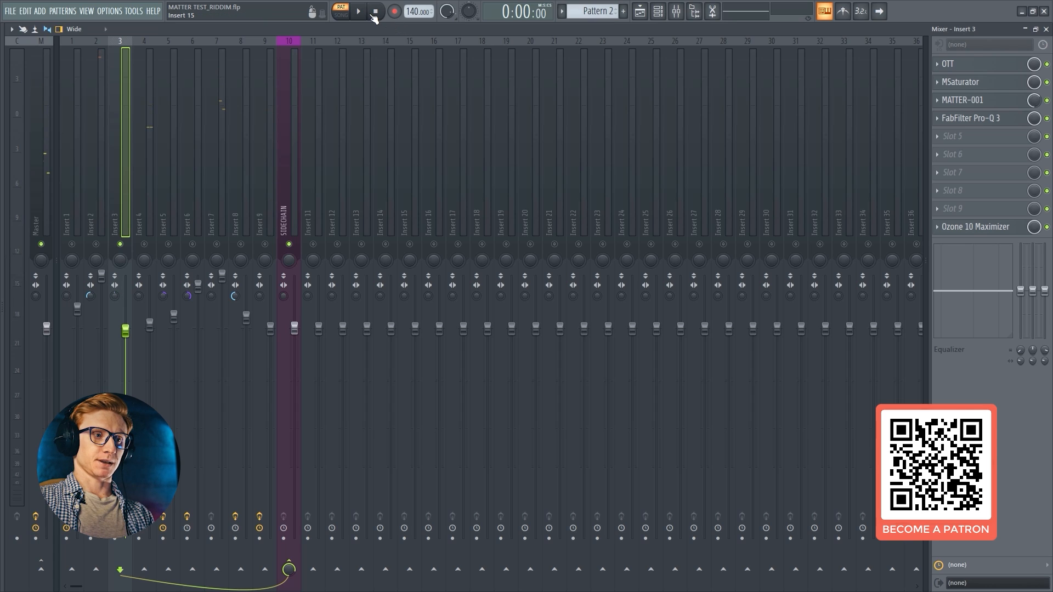
key("space")
left_click_drag(117, 298, 116, 282)
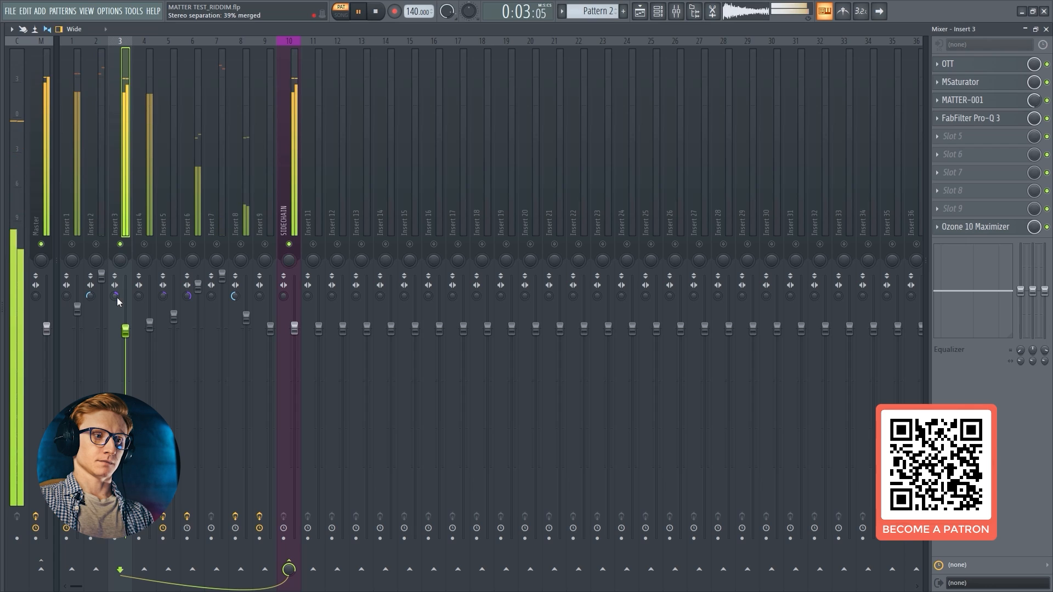
key("space")
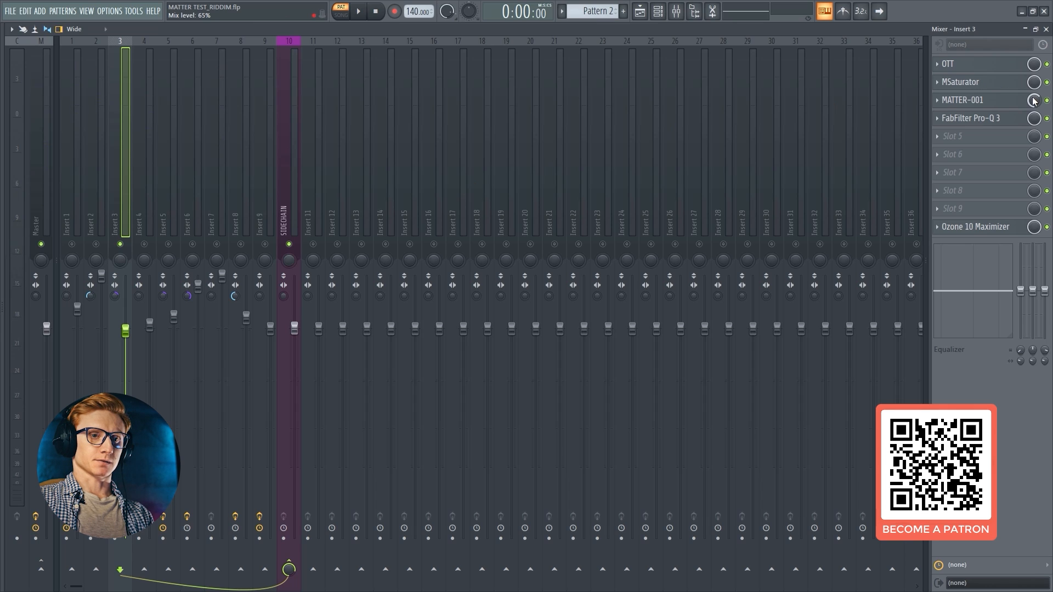
Step: Adjust the MATTER-001 slot's mix level on Insert 3 during playback, and unsolo Insert 3
key("space")
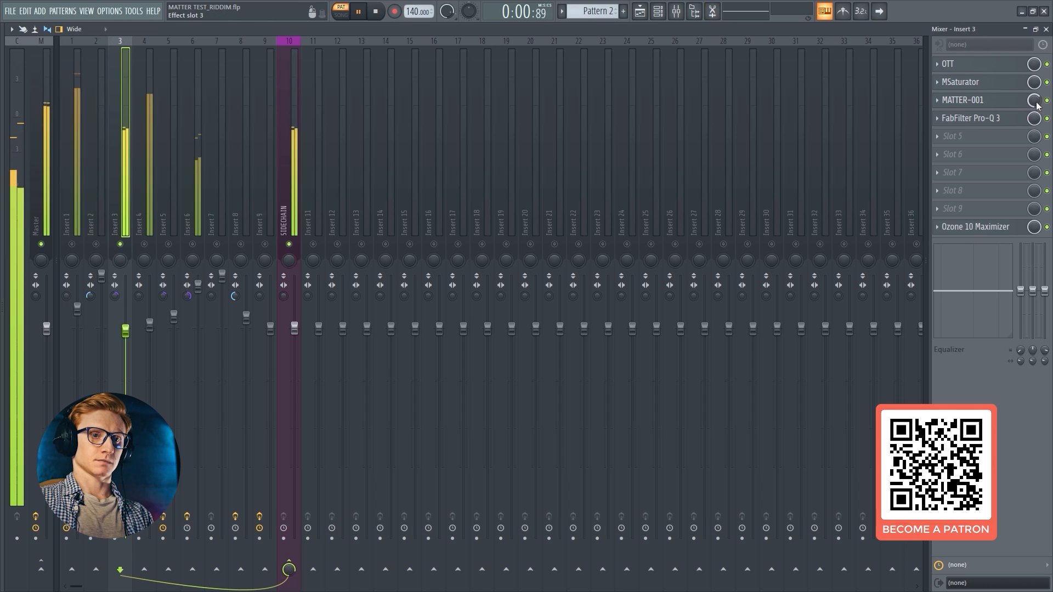
left_click_drag(1036, 102, 1036, 91)
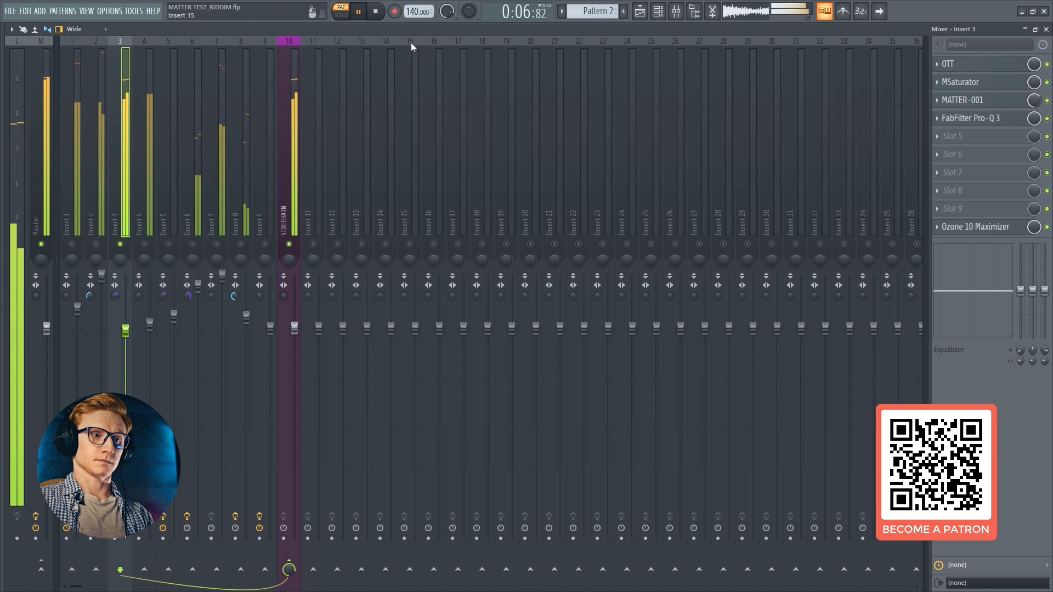
key("space")
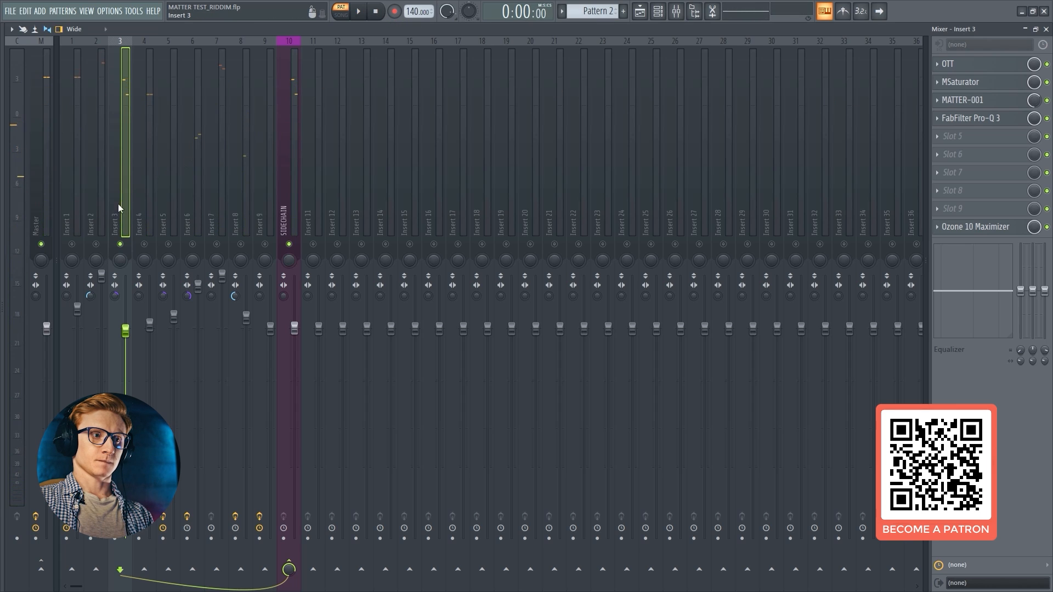
right_click(121, 244)
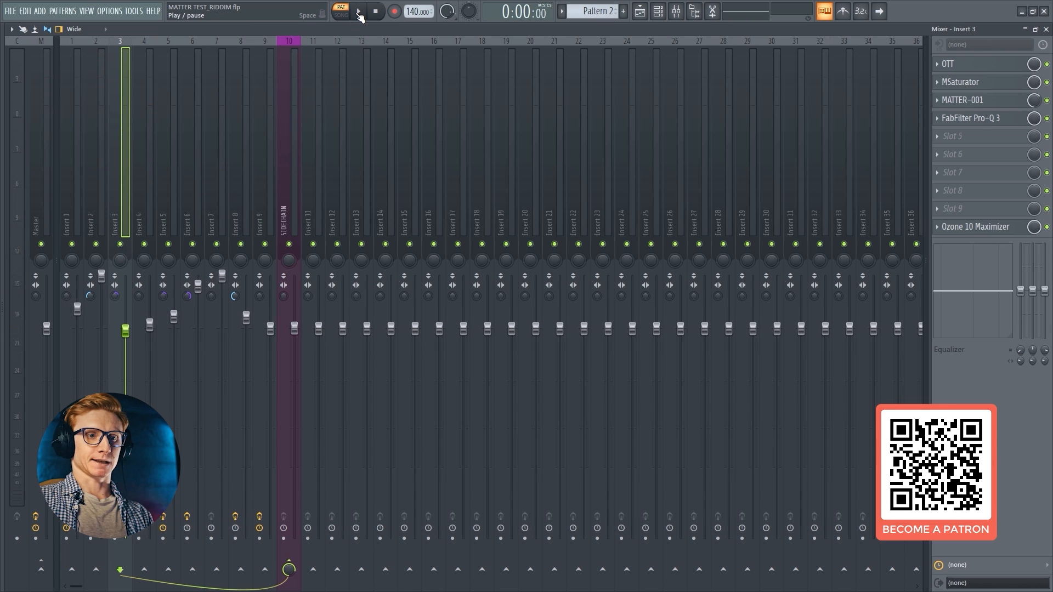
Step: Switch to song mode, play the arrangement from Pattern 2 at bar 5, and watch the mixer levels
left_click(341, 11)
left_click(659, 11)
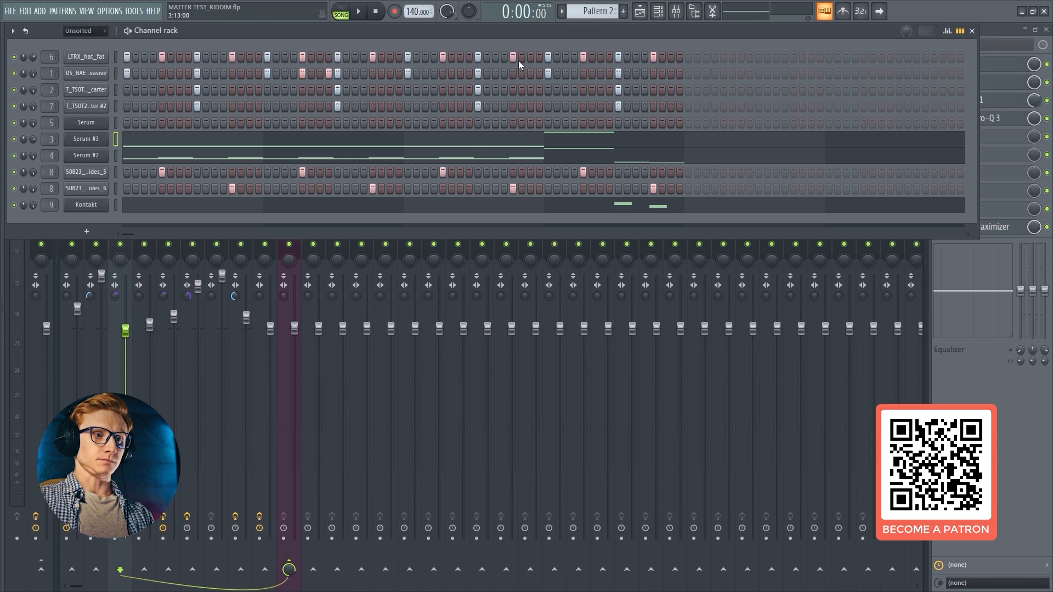
left_click(1046, 30)
right_click(1014, 153)
left_click(477, 51)
key("space")
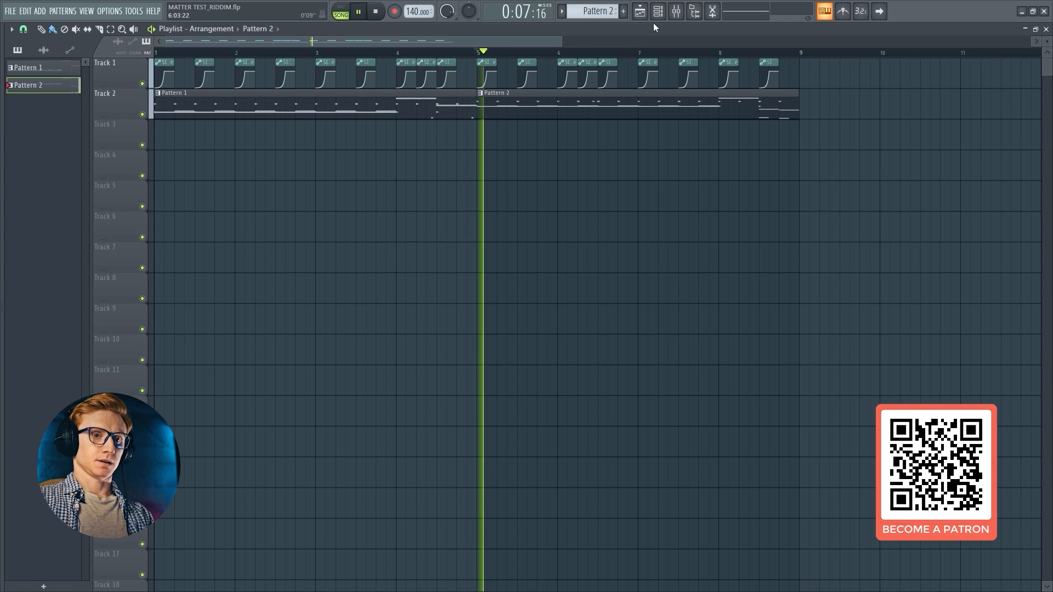
left_click(676, 12)
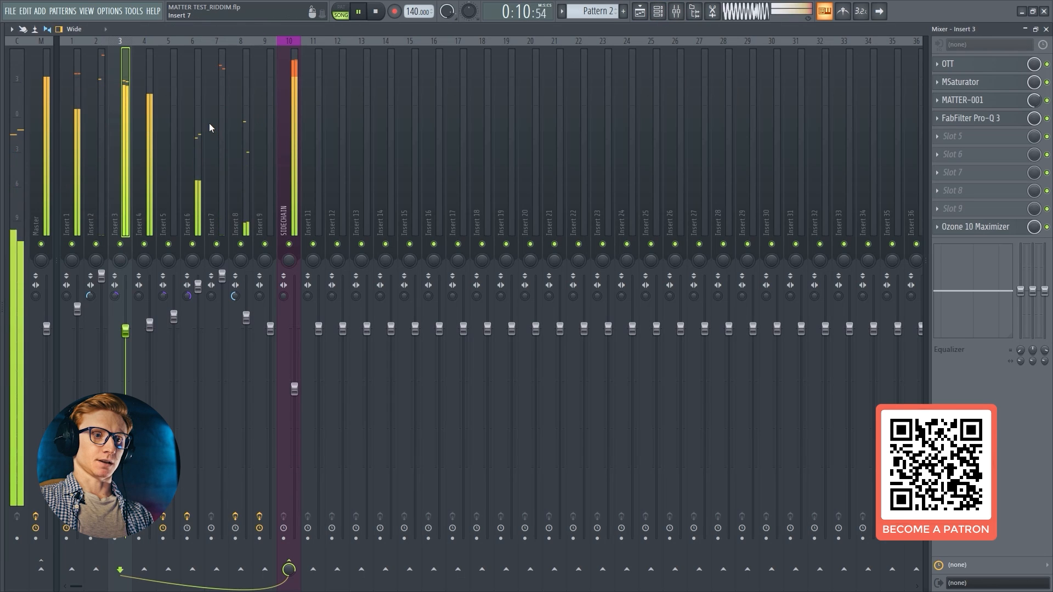
Step: Play the arrangement's Pattern 1, check the first Serum's FX and oscillator pages, and return to the mixer
left_click(640, 11)
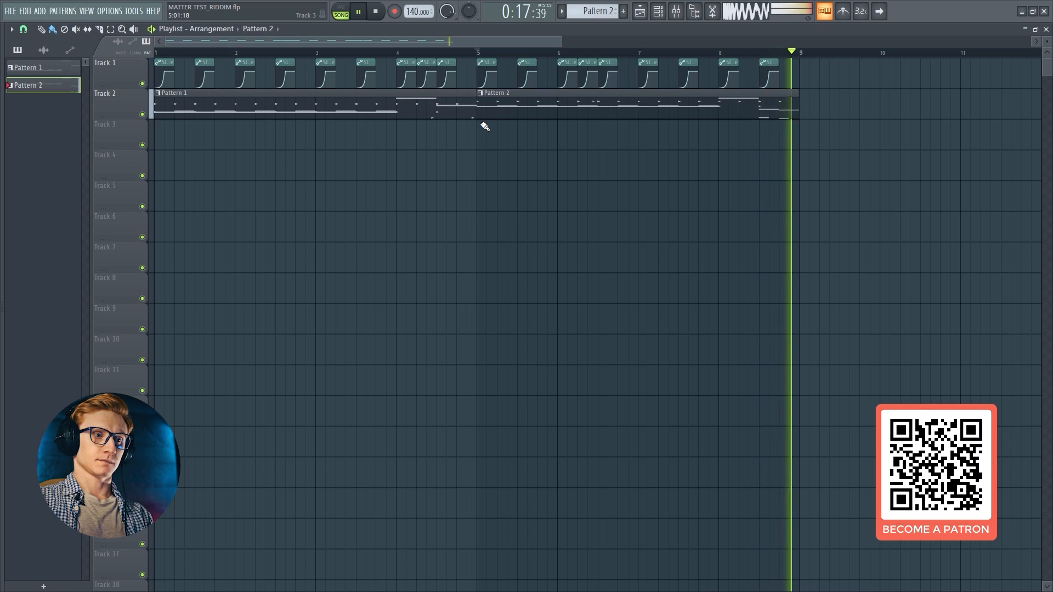
left_click(424, 105)
double_click(265, 106)
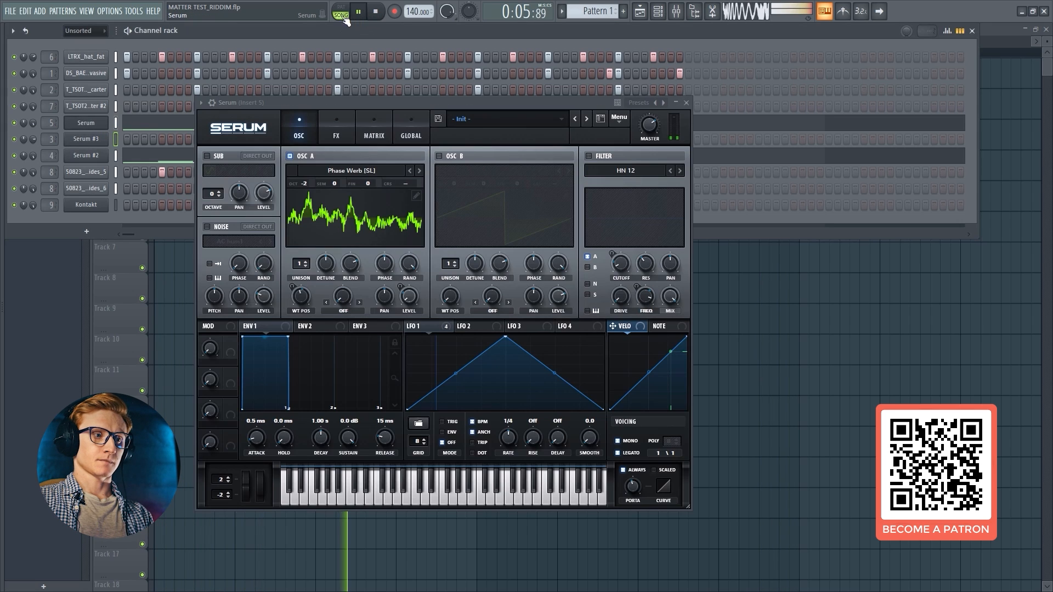
left_click(376, 13)
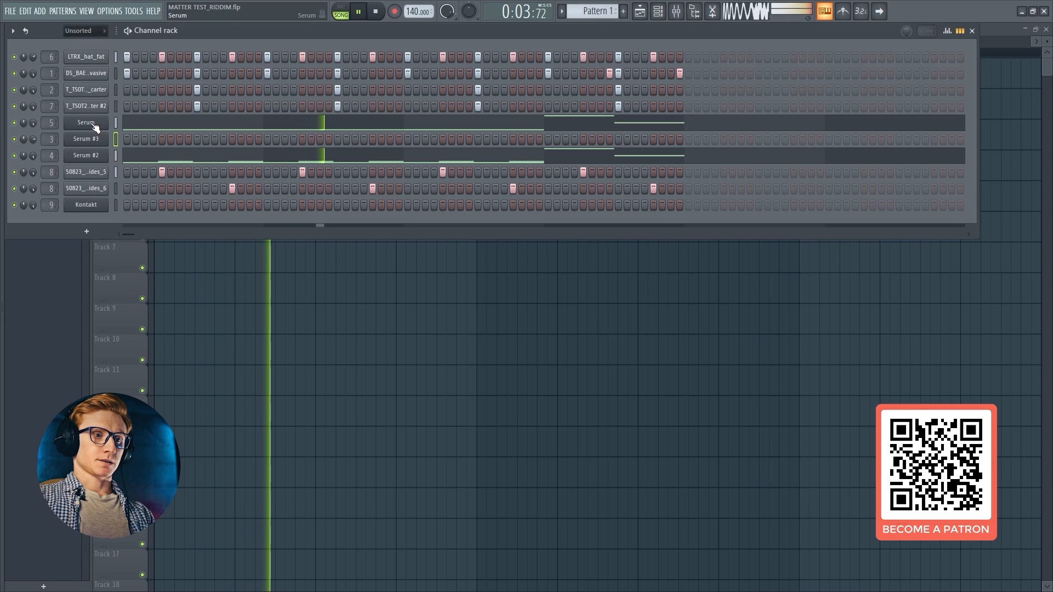
left_click(376, 12)
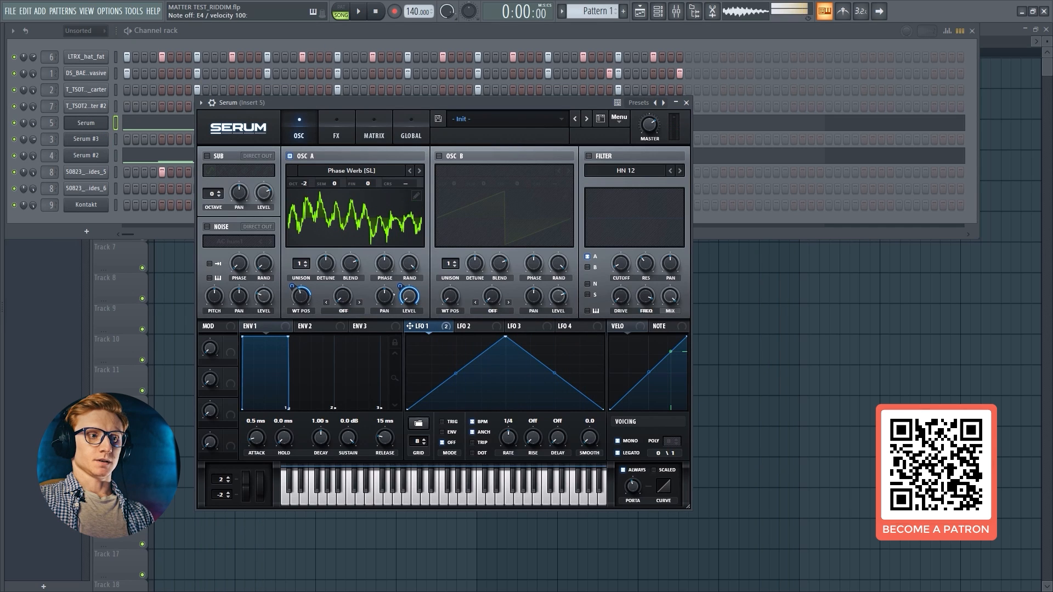
left_click(337, 128)
left_click(286, 126)
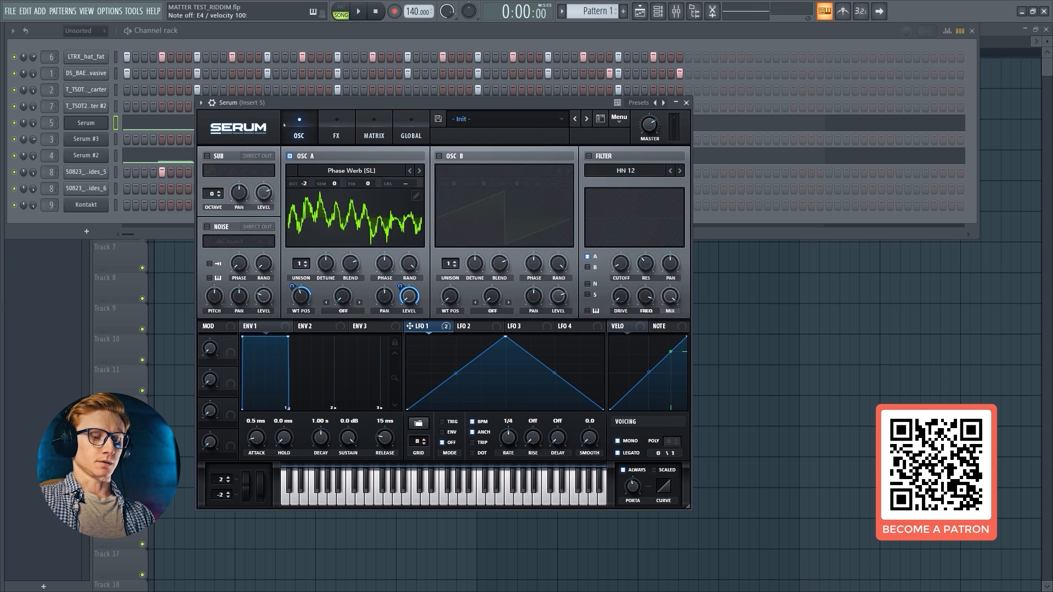
left_click(678, 13)
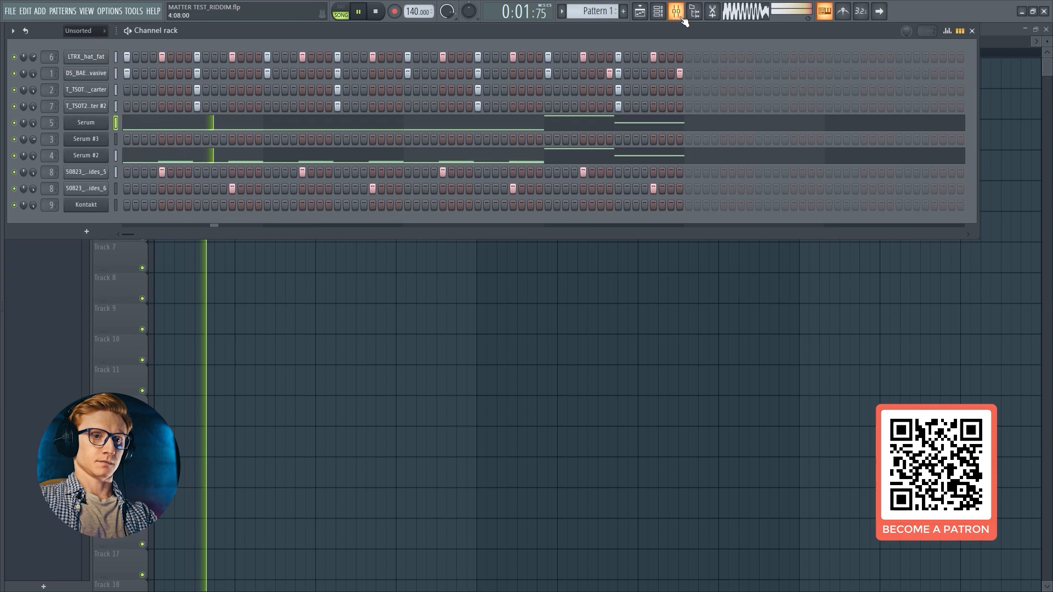
Step: Compare Insert 5 with its effects bypassed and enabled during playback, and review its MATTER-001 settings
left_click(680, 17)
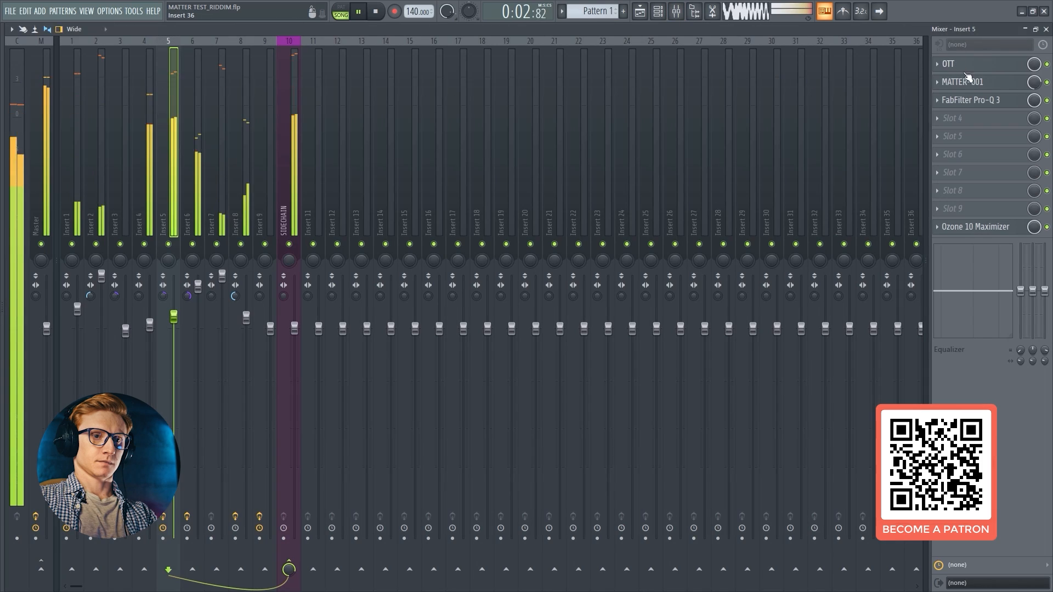
left_click(966, 83)
left_click(967, 84)
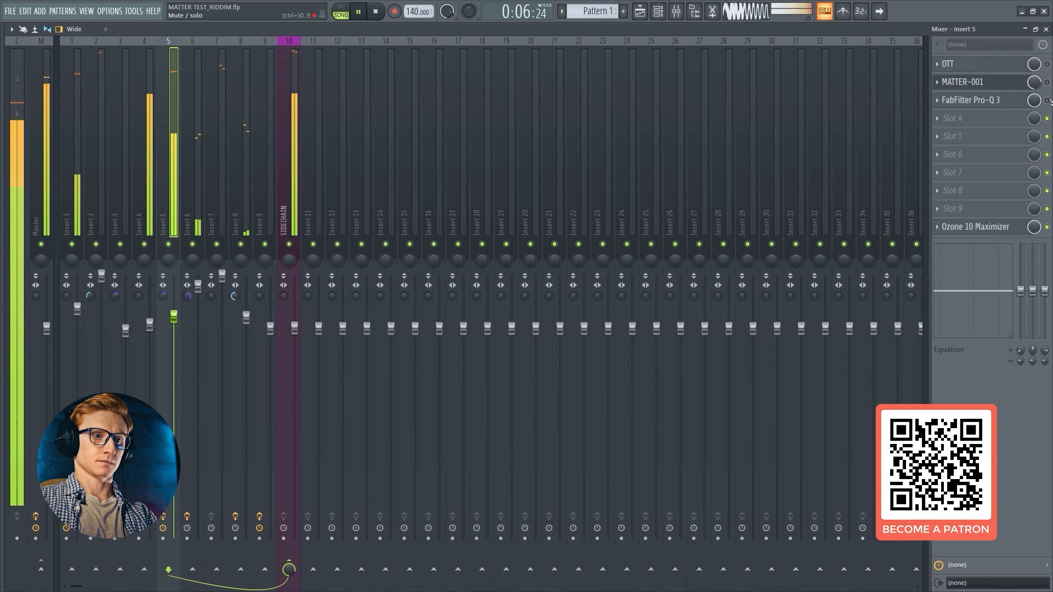
left_click(1021, 86)
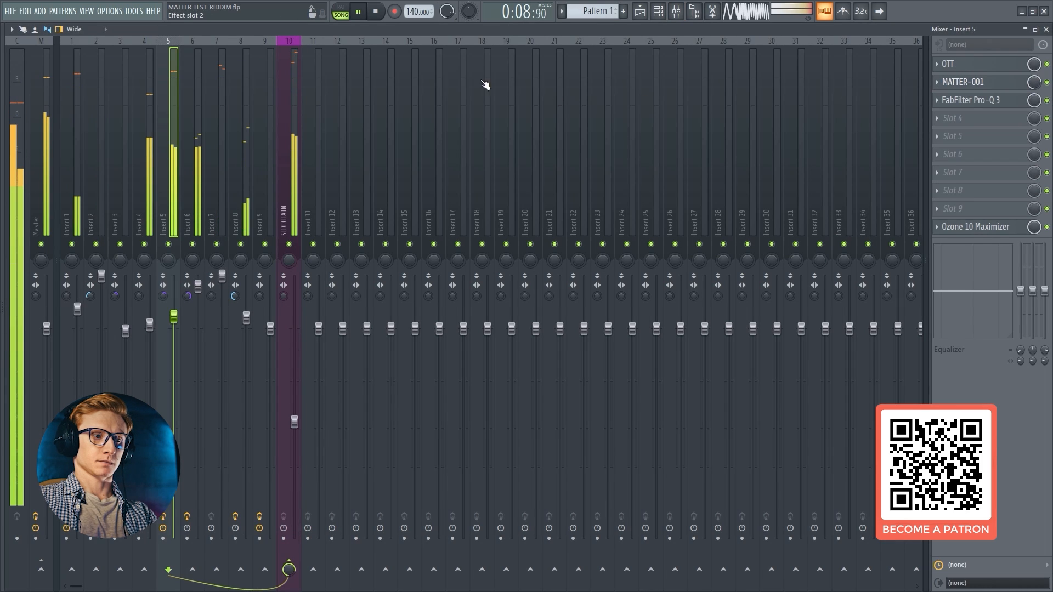
key("space")
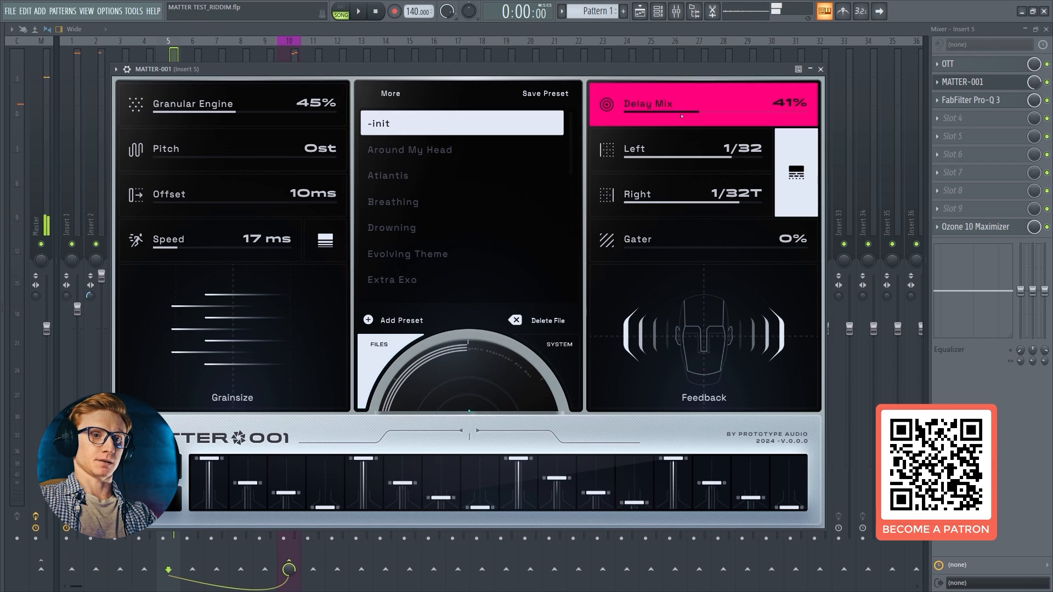
left_click(999, 86)
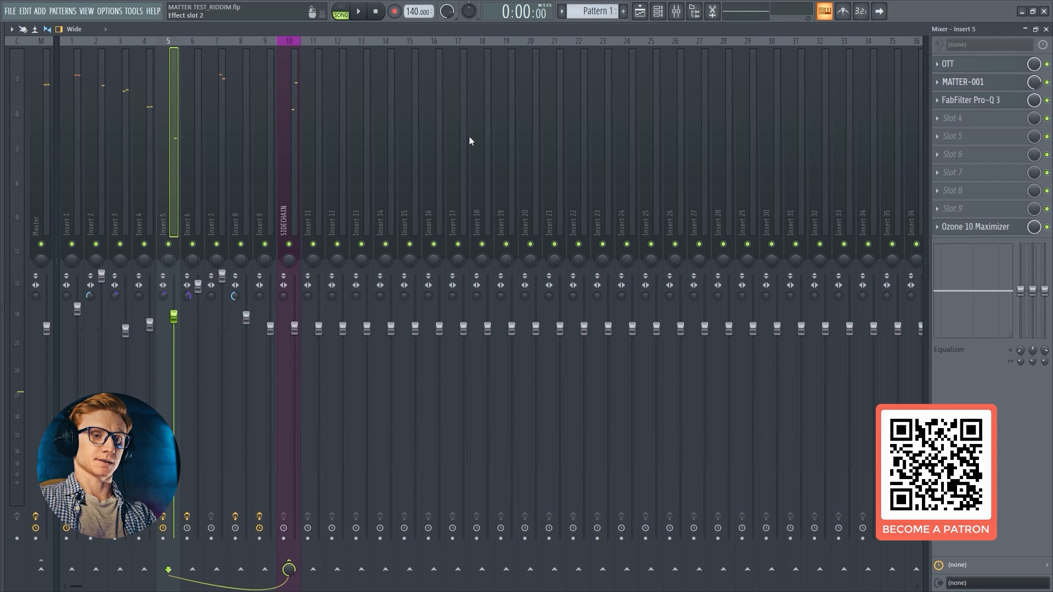
Step: Solo Insert 2 and play the arrangement, briefly bringing in Insert 1 before isolating Insert 2 again
left_click(96, 164)
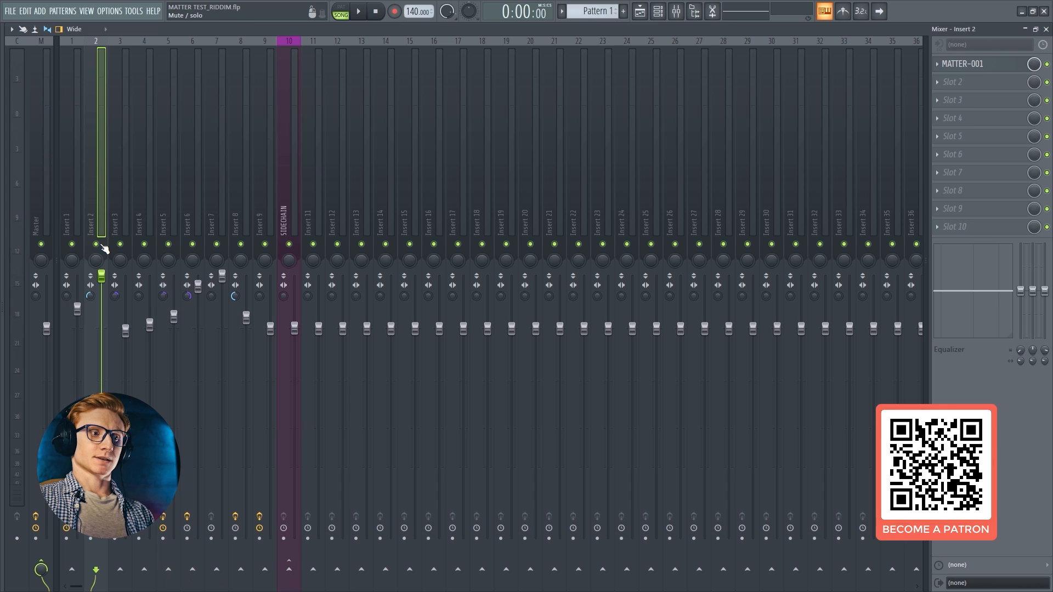
right_click(101, 245)
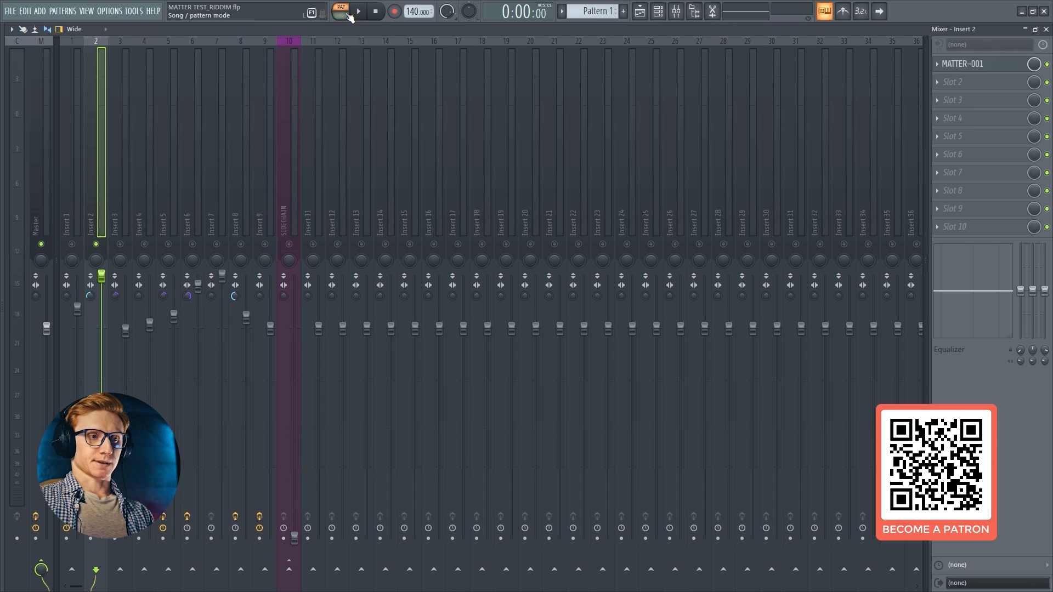
key("space")
left_click(71, 244)
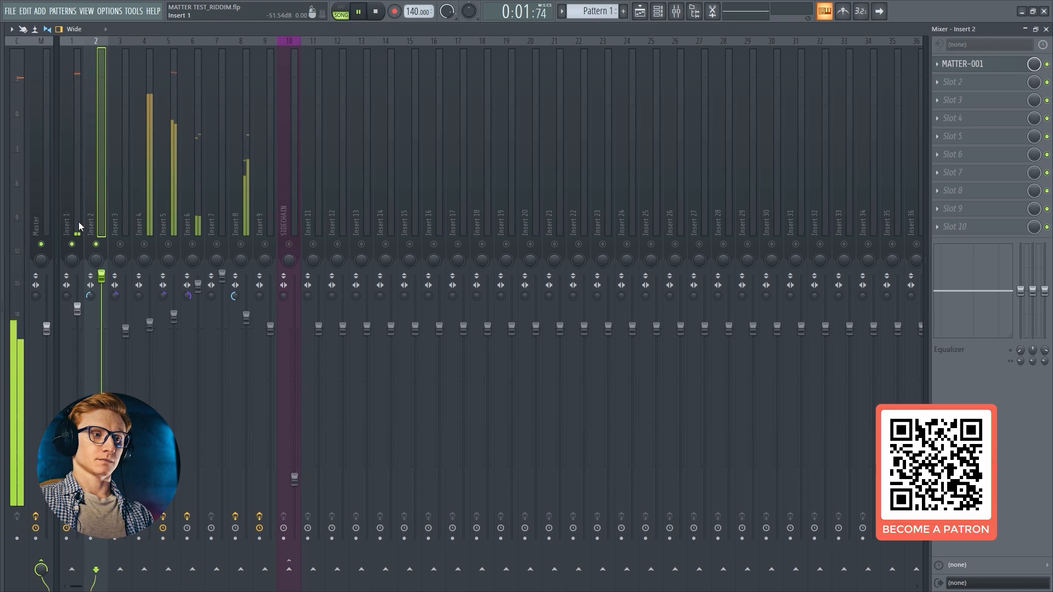
left_click(79, 221)
right_click(97, 244)
left_click(102, 220)
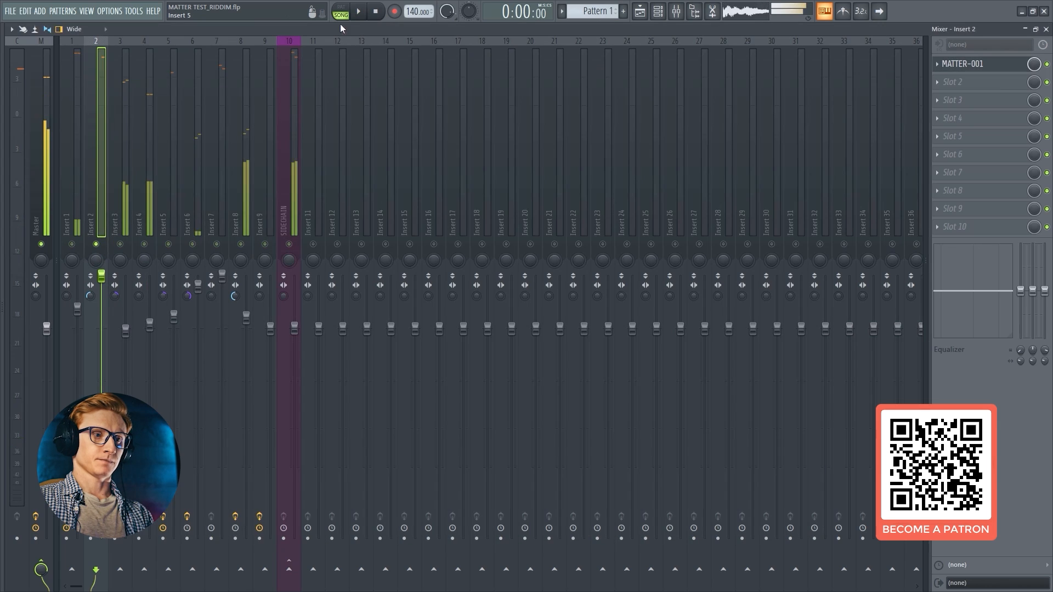
Step: Loop the pattern in pattern mode and compare MATTER-001's pitch at 0 st and -5 st on Insert 2
left_click(340, 15)
key("space")
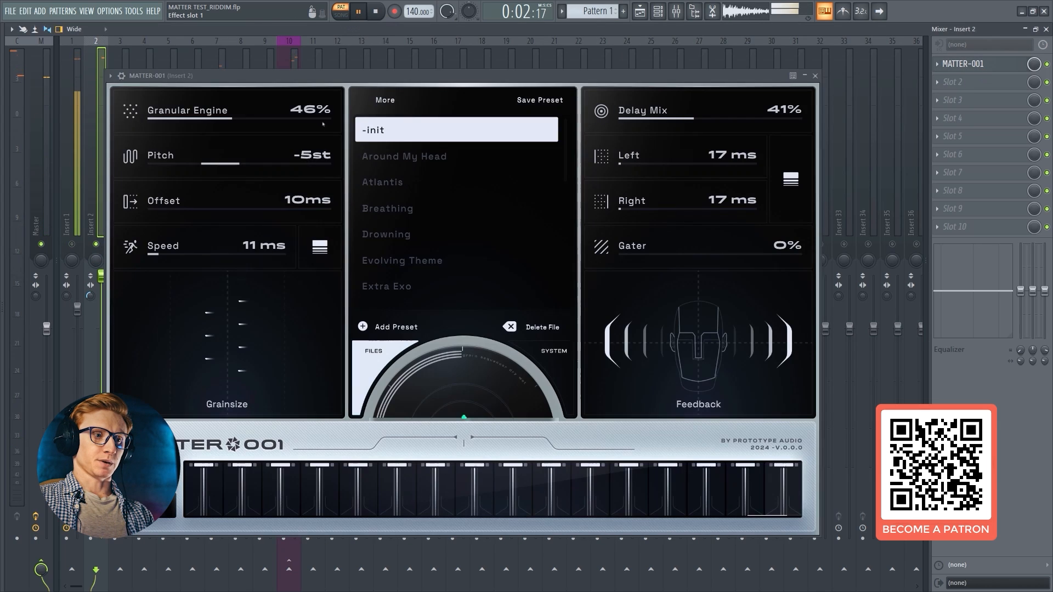
left_click_drag(258, 155, 258, 144)
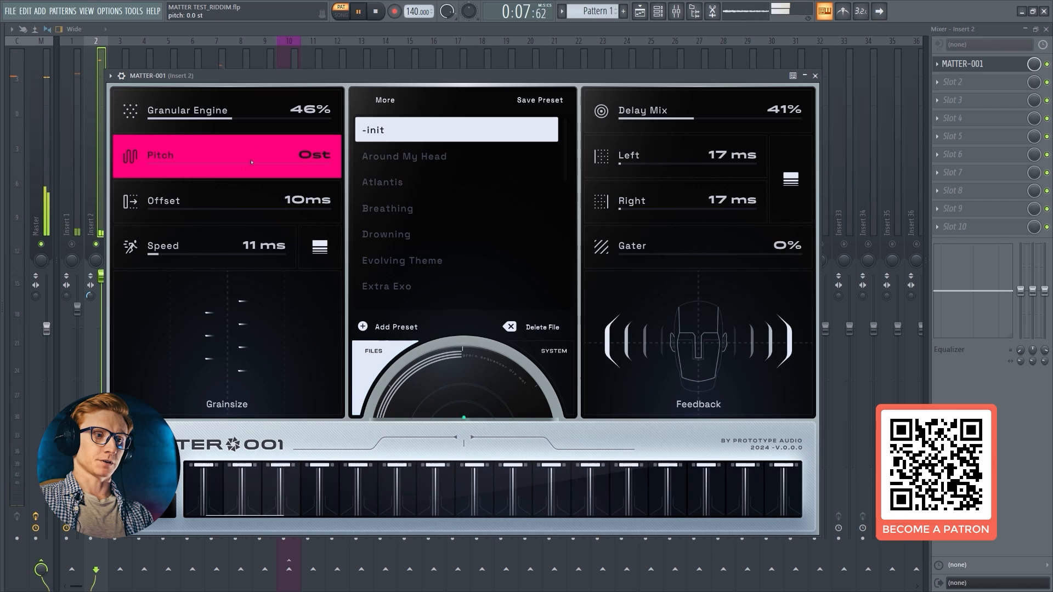
left_click_drag(252, 162, 251, 198)
key("space")
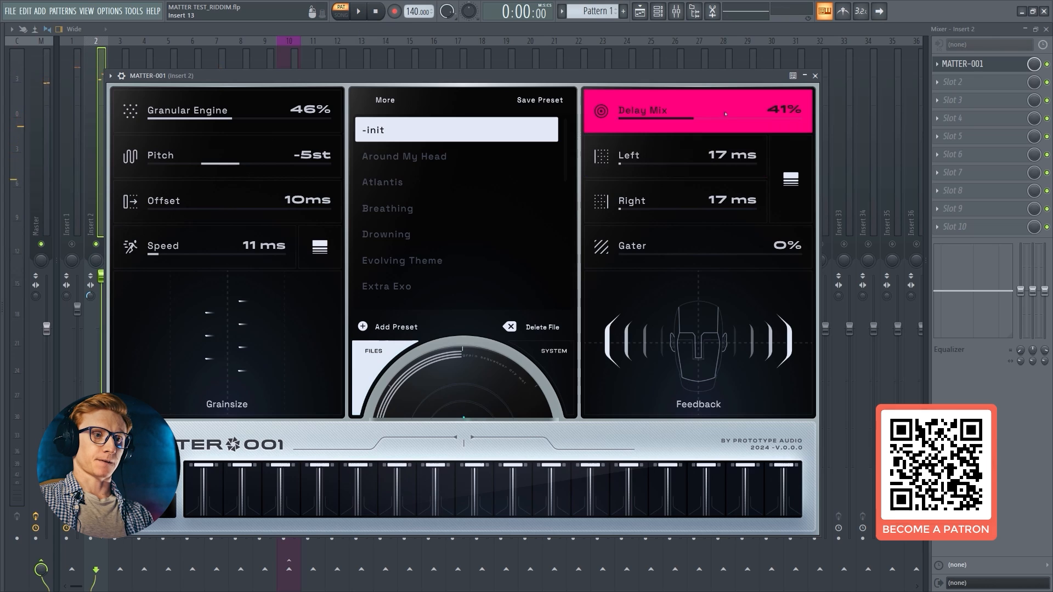
Step: Audition MATTER-001 on Insert 2 with the delay mix at 0%, and set it to 39% during playback
left_click_drag(738, 116, 620, 114)
left_click(361, 11)
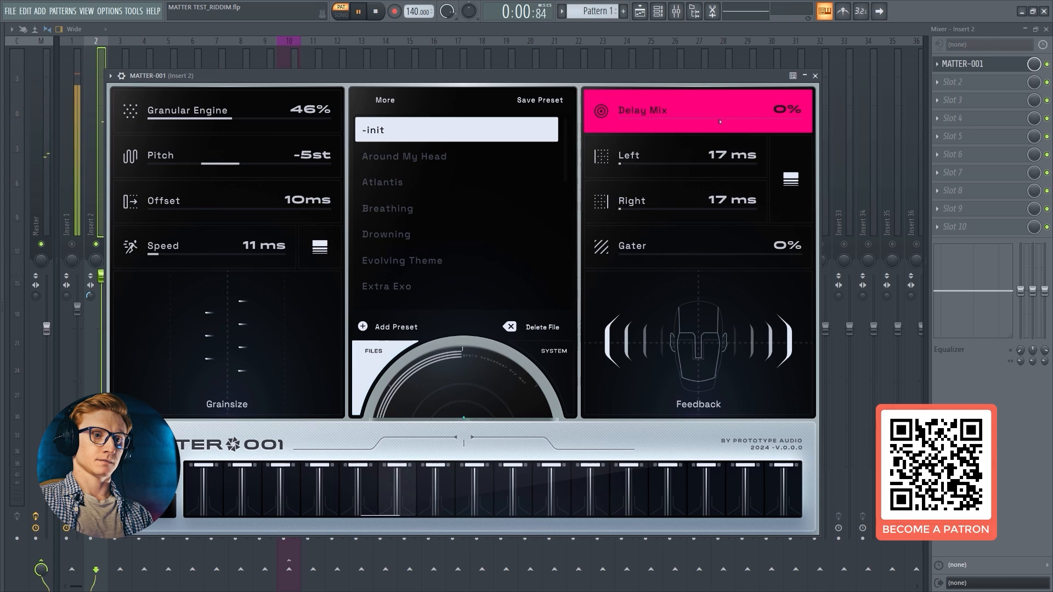
left_click_drag(716, 125, 732, 82)
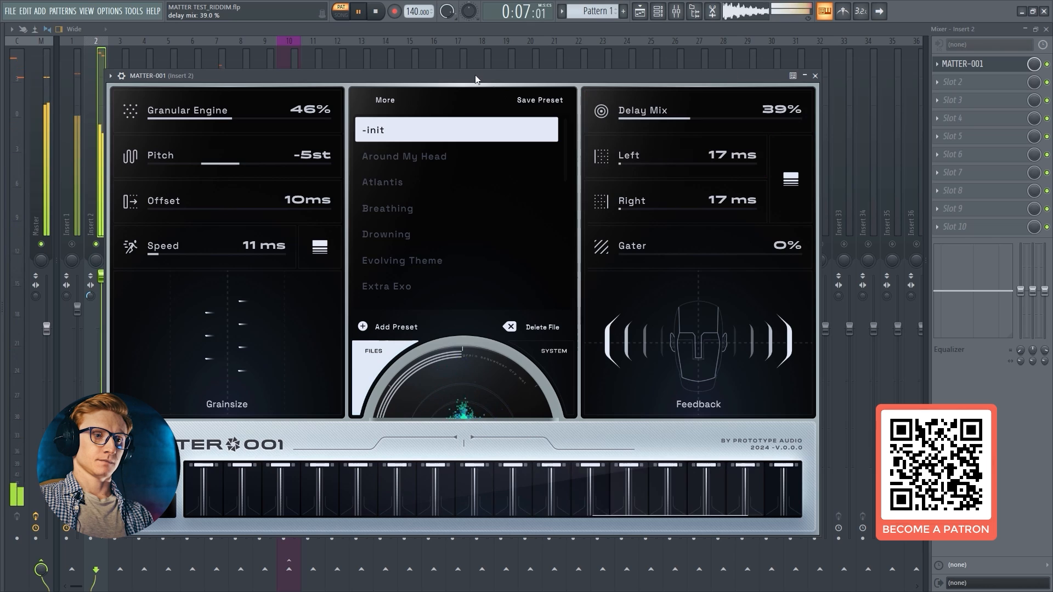
key("space")
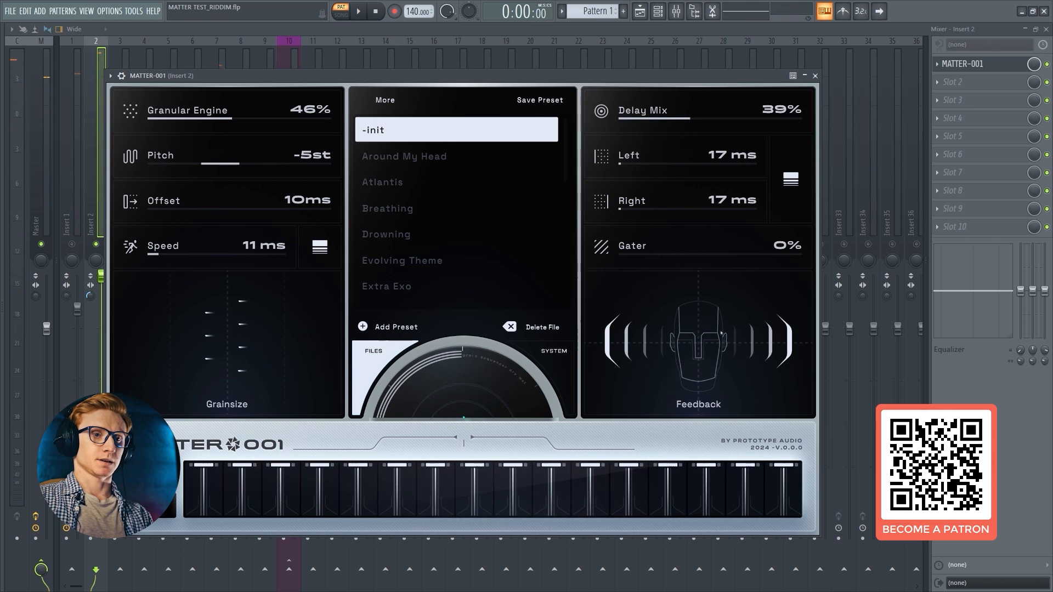
Step: Close MATTER-001, audition stereo separation changes on Insert 2 during playback, and switch to song mode
left_click(954, 63)
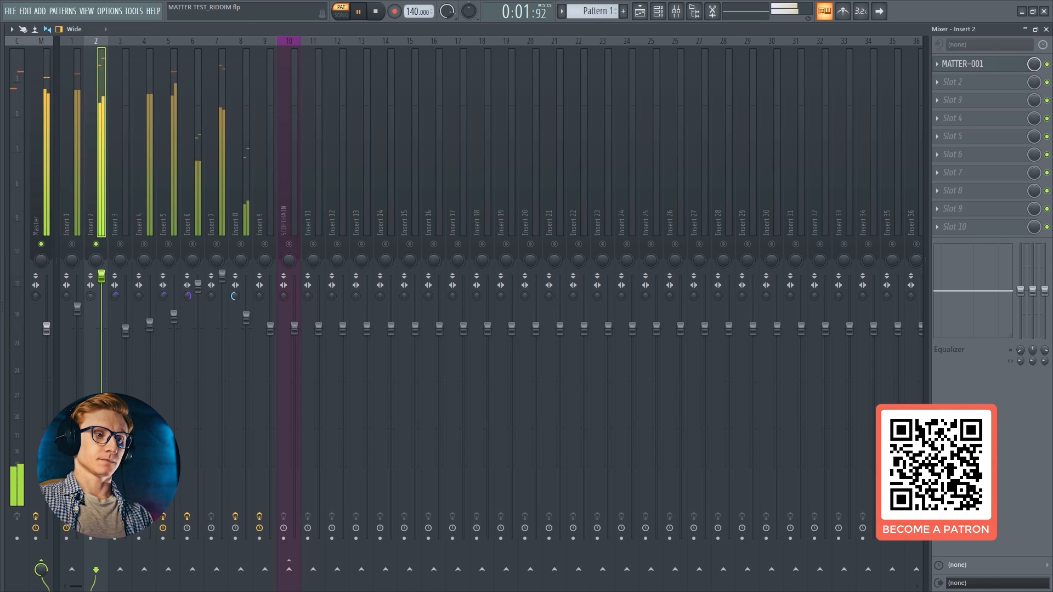
left_click_drag(91, 296, 91, 329)
left_click(341, 14)
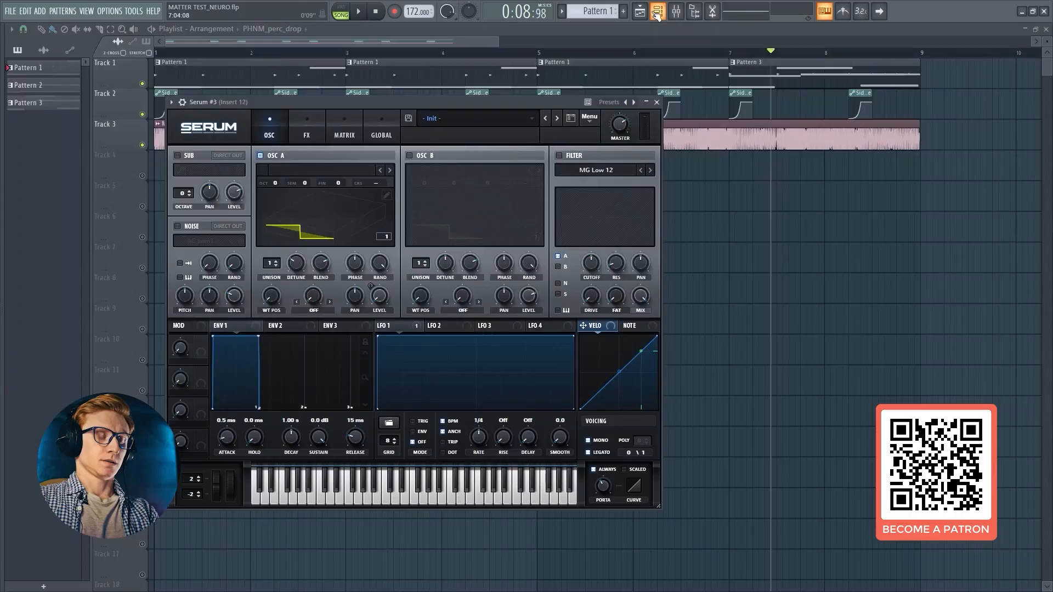
Step: Review the Serum #3 source patch and its place in the channel rack, and return to the playlist
left_click(657, 12)
left_click(96, 121)
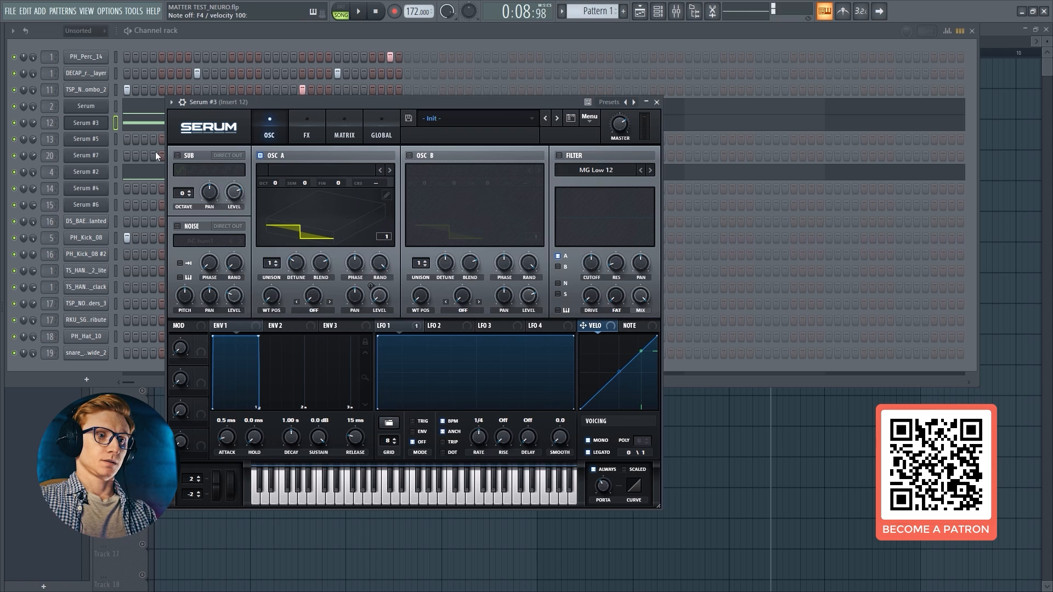
left_click(100, 118)
left_click(657, 11)
Step: Play the arrangement from bar 5 and enable MATTER-001 on Insert 12 while keeping FabFilter Pro-Q 3 bypassed
left_click_drag(555, 53, 539, 53)
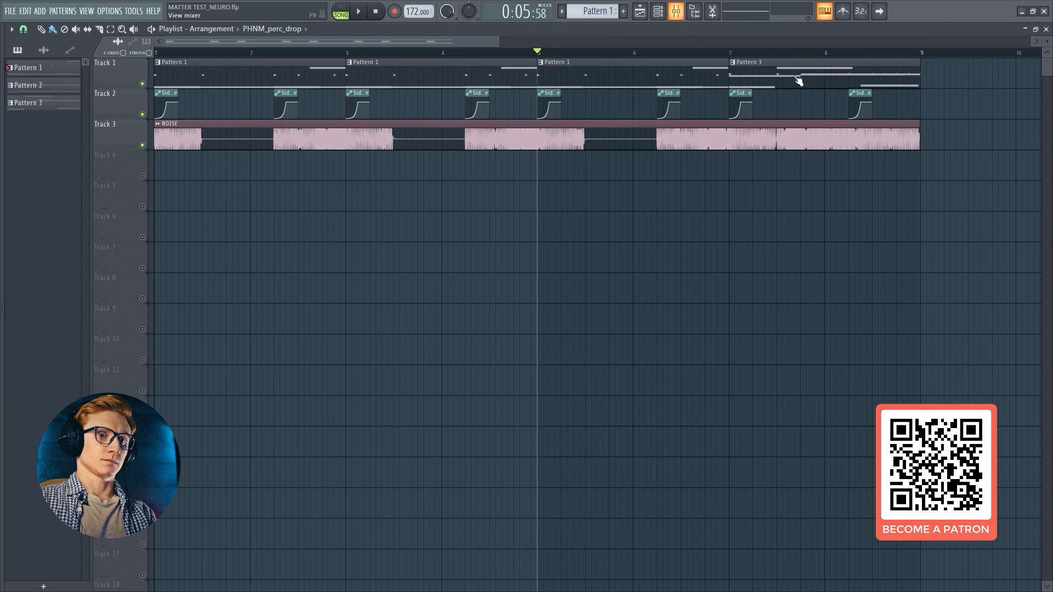
key("space")
key("F9")
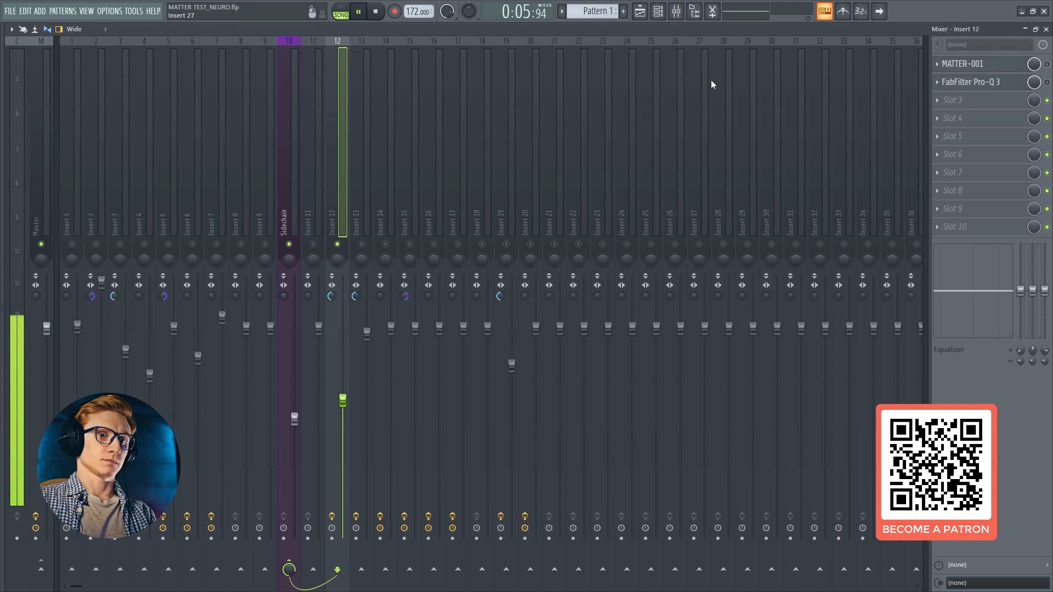
left_click(1047, 83)
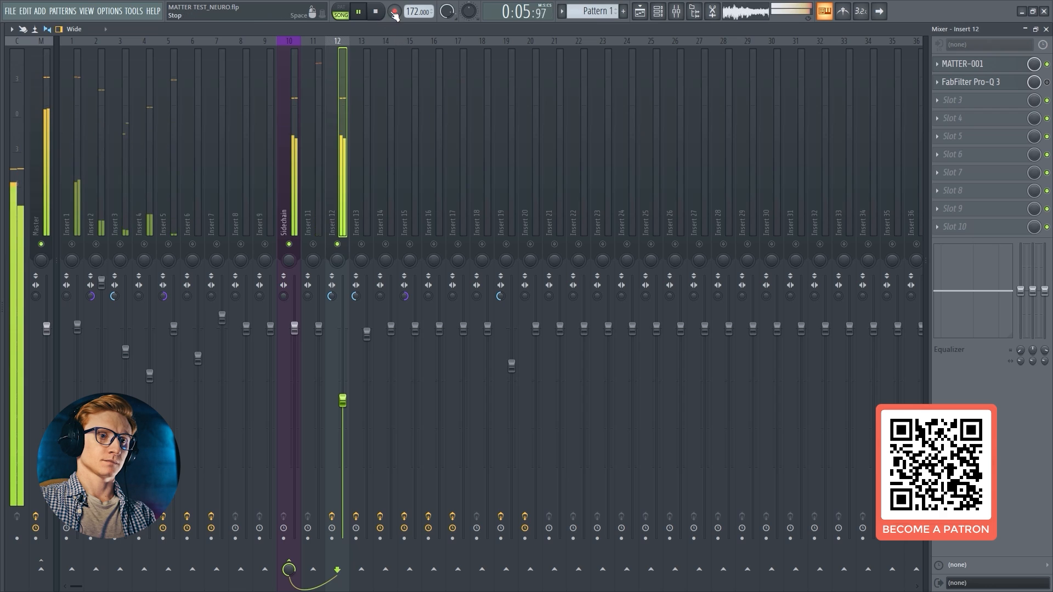
left_click(376, 12)
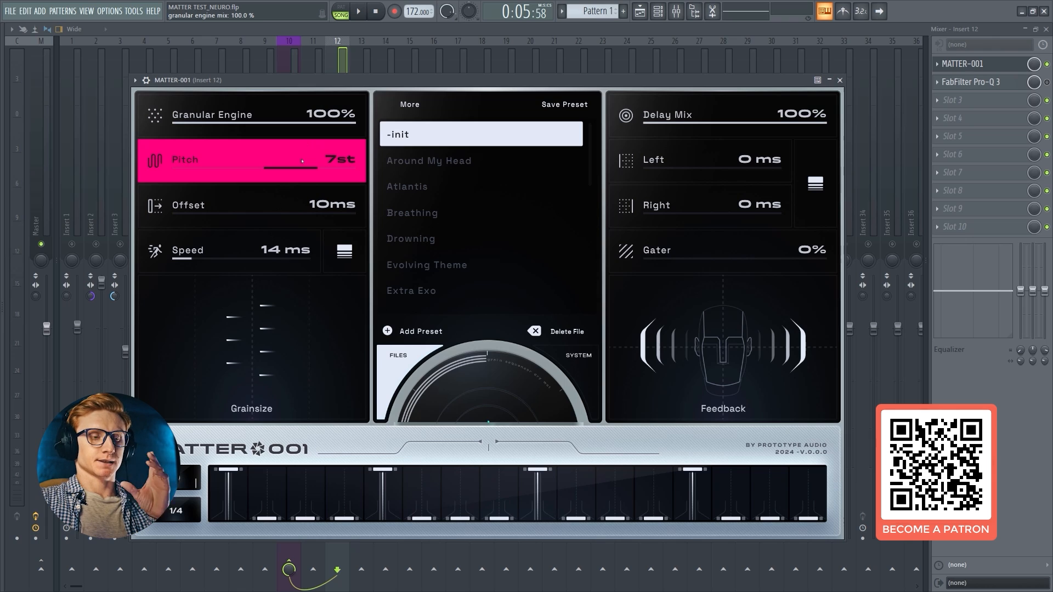
Step: Compare MATTER-001's pitch at 0 st and 7 st on Insert 12 during playback
left_click_drag(295, 204, 294, 206)
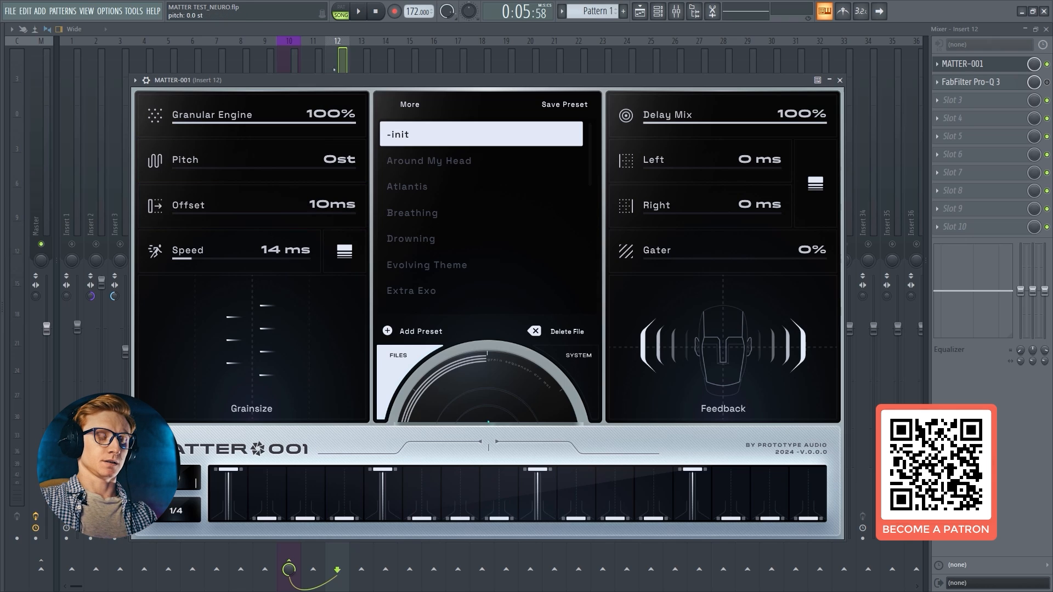
left_click(359, 12)
left_click_drag(295, 164, 300, 136)
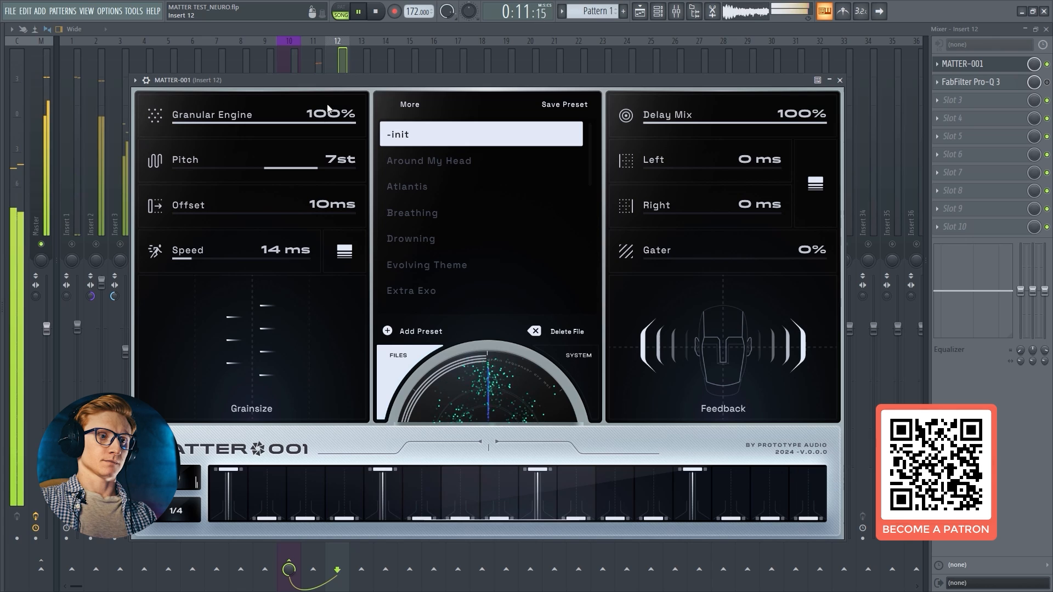
left_click(377, 16)
Step: Set MATTER-001's delay mix to 0% on Insert 12 and audition the pitch at 12 st
left_click_drag(690, 117, 679, 329)
left_click(357, 14)
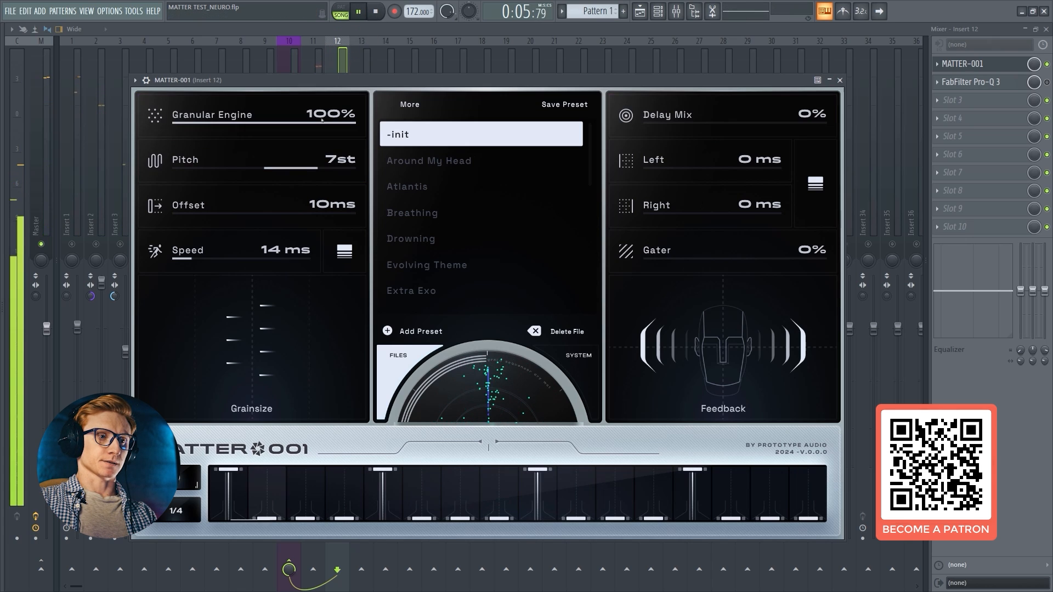
left_click_drag(313, 162, 312, 137)
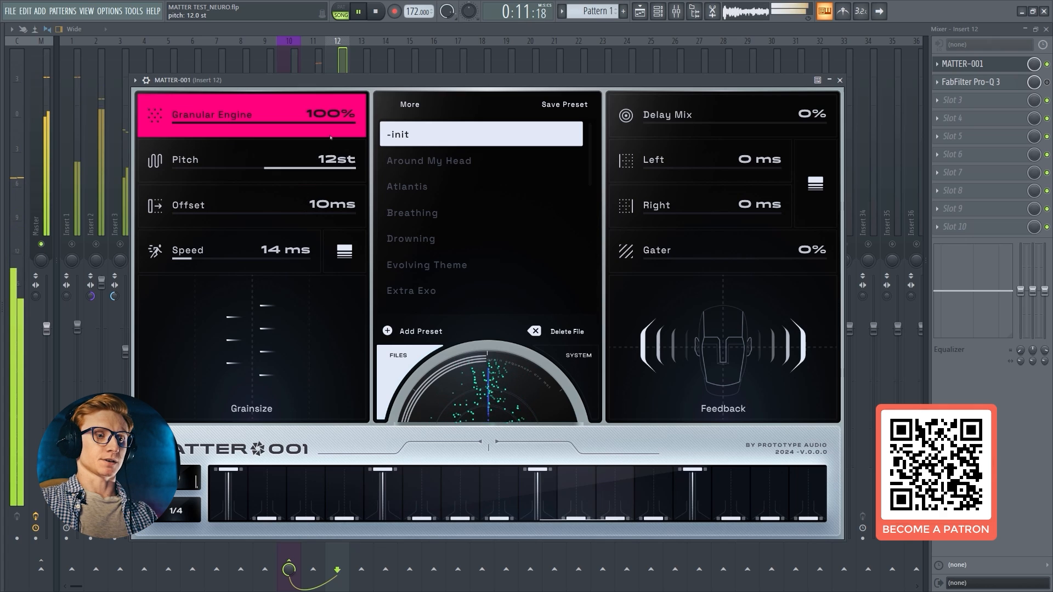
left_click(377, 15)
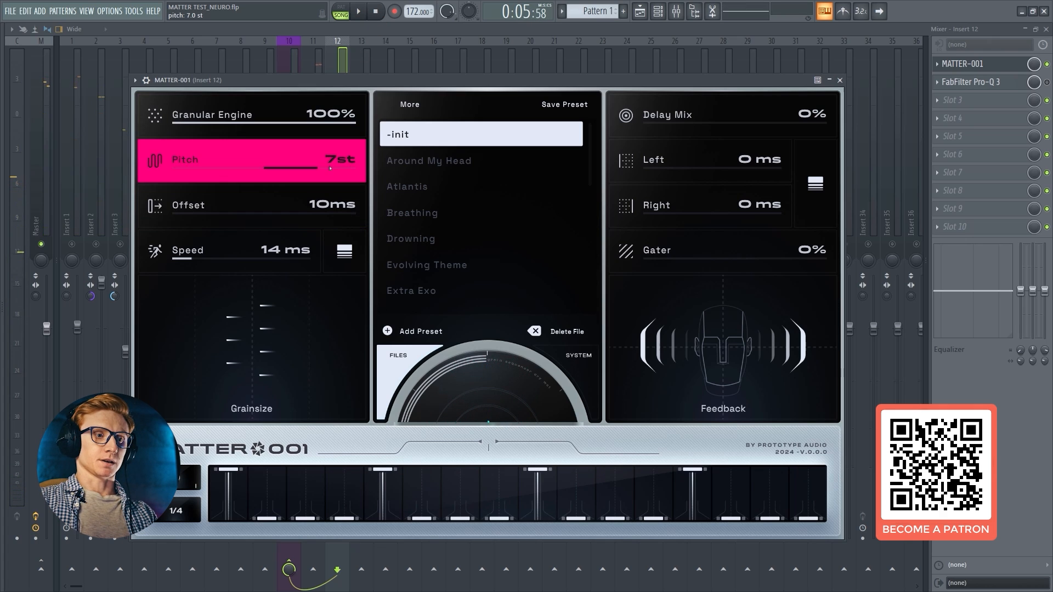
Step: Audition MATTER-001 on Insert 12 with every sequencer step raised to full and the Granular Engine at 50%
left_click(359, 12)
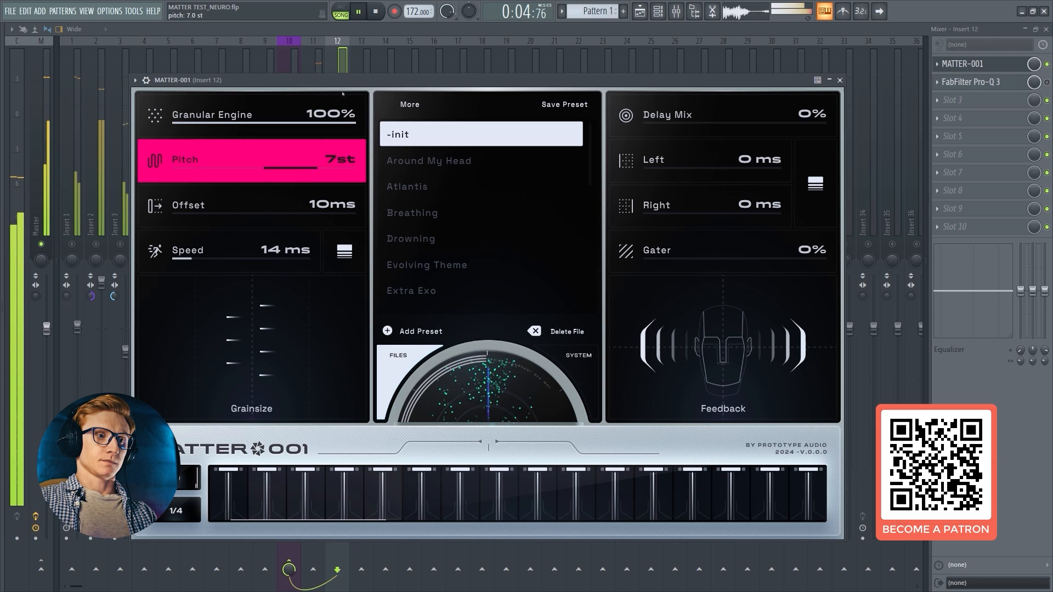
left_click(358, 11)
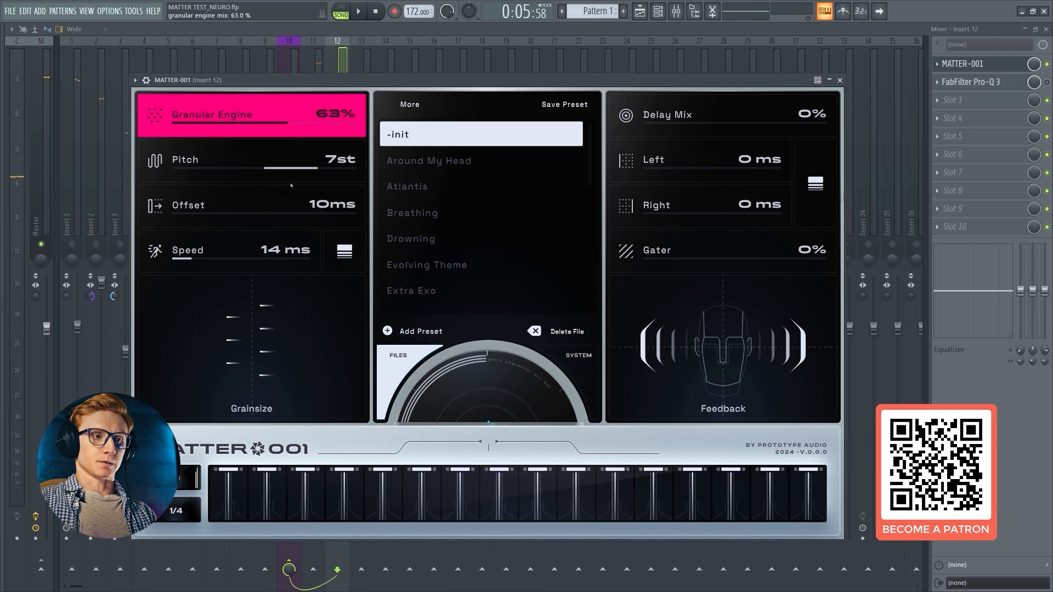
left_click_drag(289, 192, 289, 198)
left_click(358, 11)
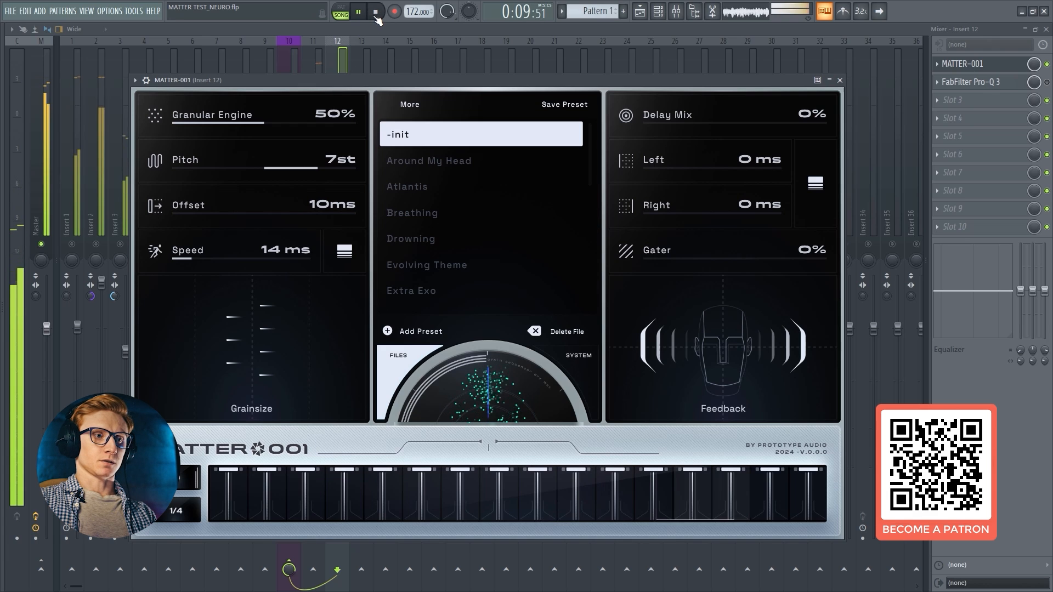
left_click(376, 12)
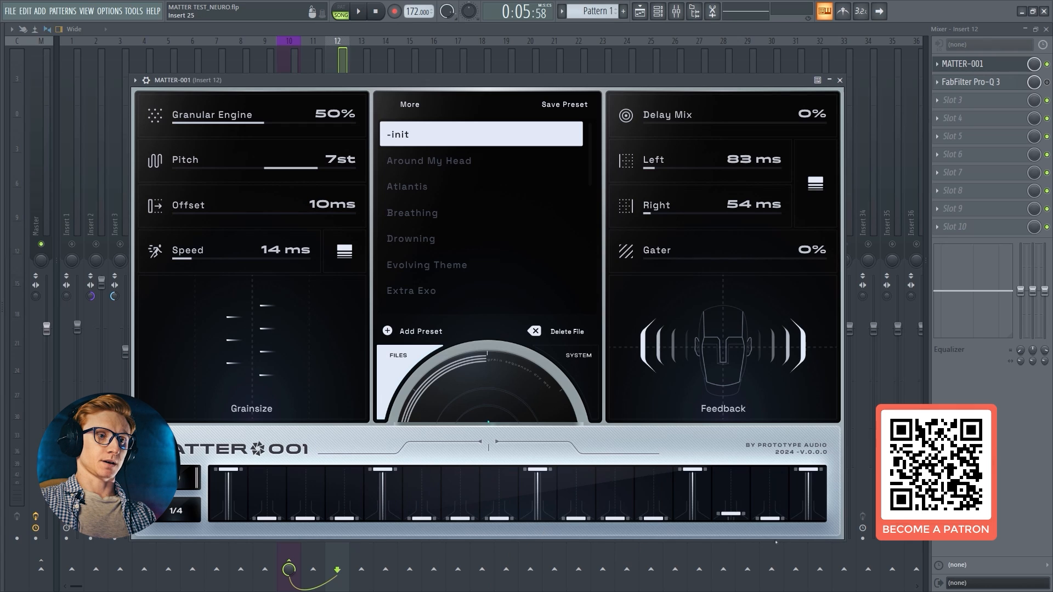
Step: Keep only sequencer steps 1, 5, 9 and 13 raised, set the Granular Engine to 100%, and audition the result
left_click_drag(728, 516, 728, 522)
left_click_drag(256, 122, 356, 113)
left_click(358, 13)
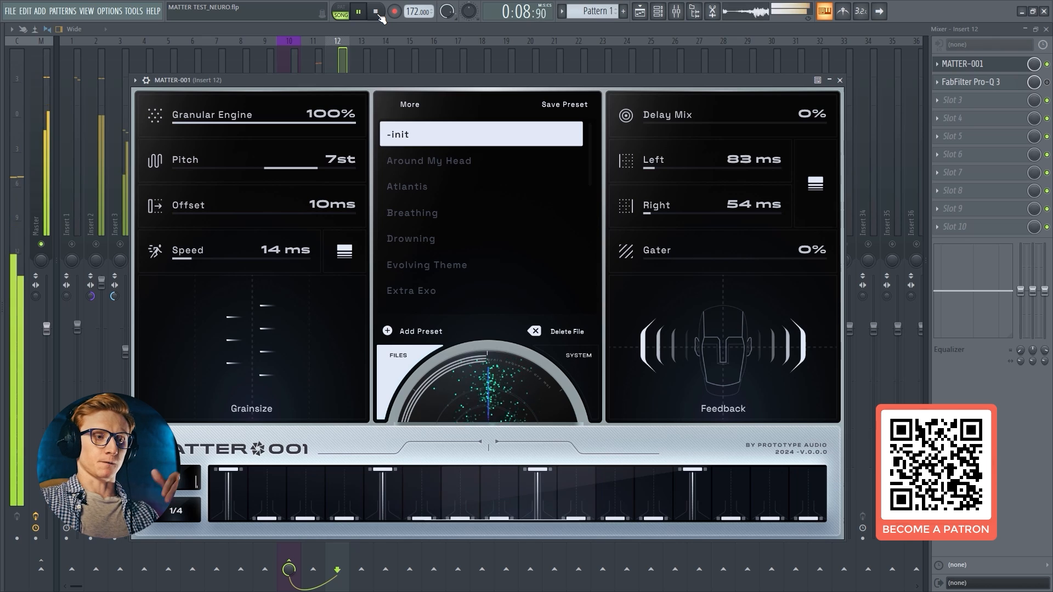
left_click(376, 12)
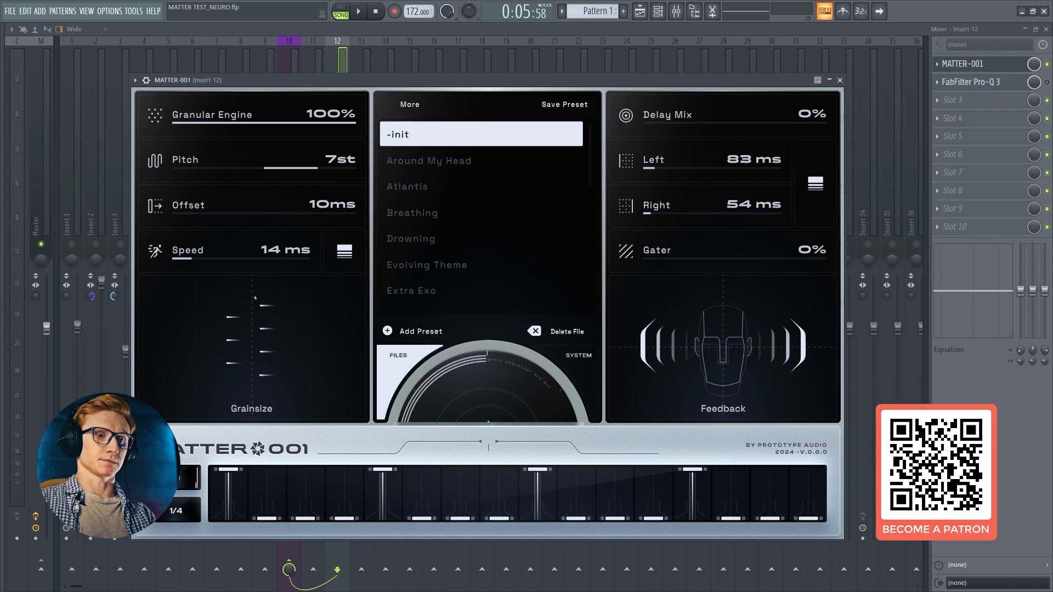
Step: Set MATTER-001's delay mix to 100% on Insert 12 and audition it during playback
left_click_drag(658, 122, 831, 125)
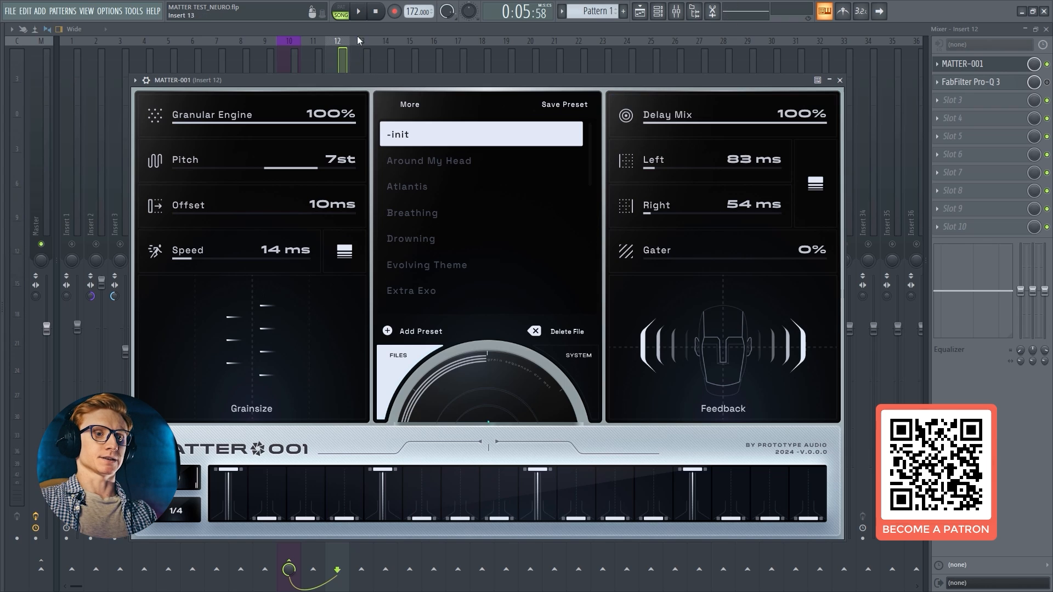
left_click(361, 16)
left_click_drag(658, 115, 702, 116)
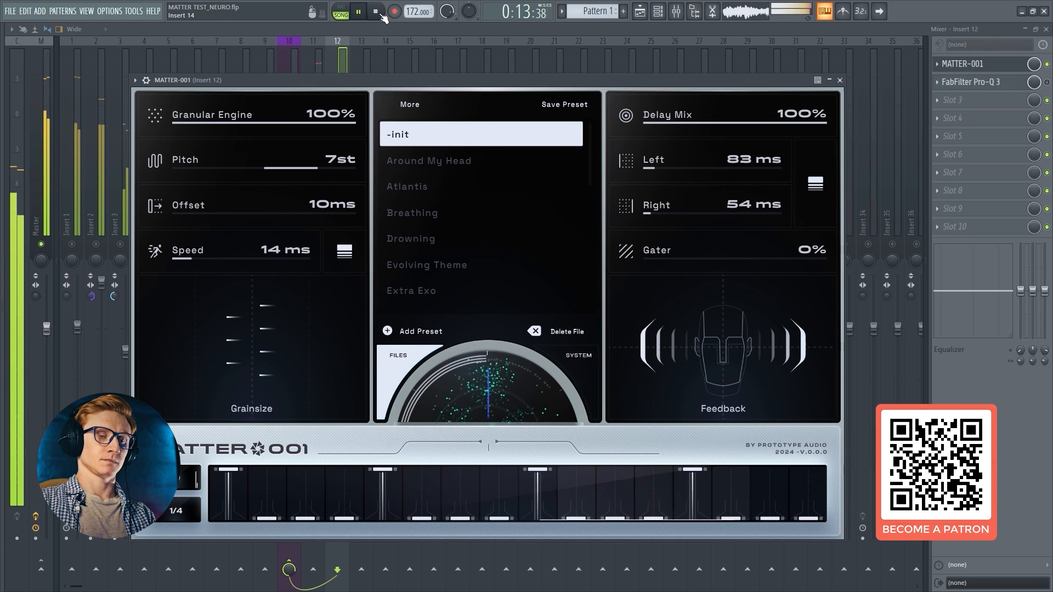
Step: Set MATTER-001's feedback to 0.6 on Insert 12, audition it during playback, and close the plugin window
key("space")
left_click(629, 260)
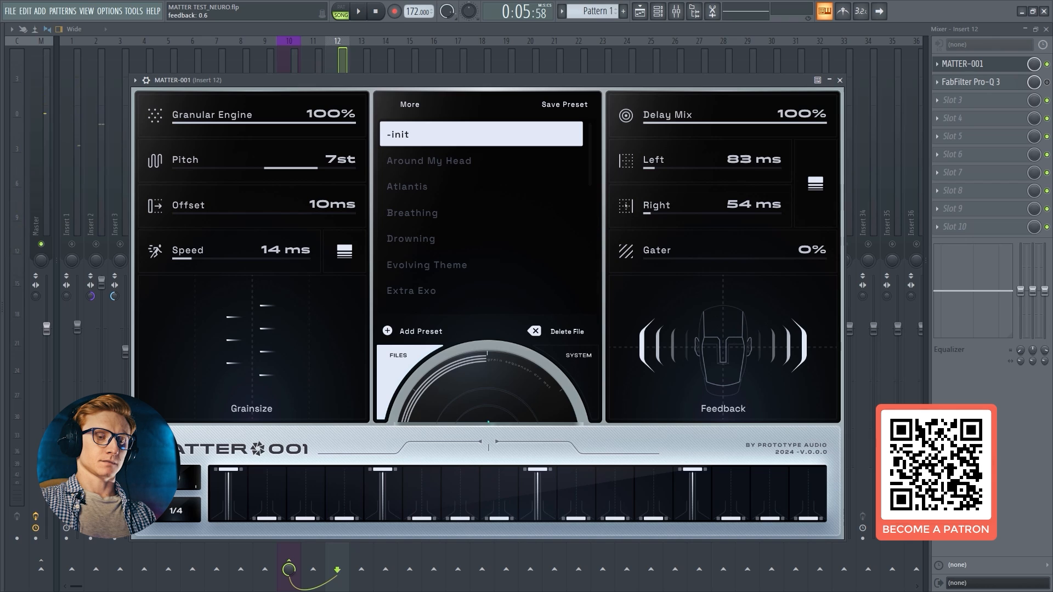
left_click(359, 11)
left_click_drag(723, 351, 723, 379)
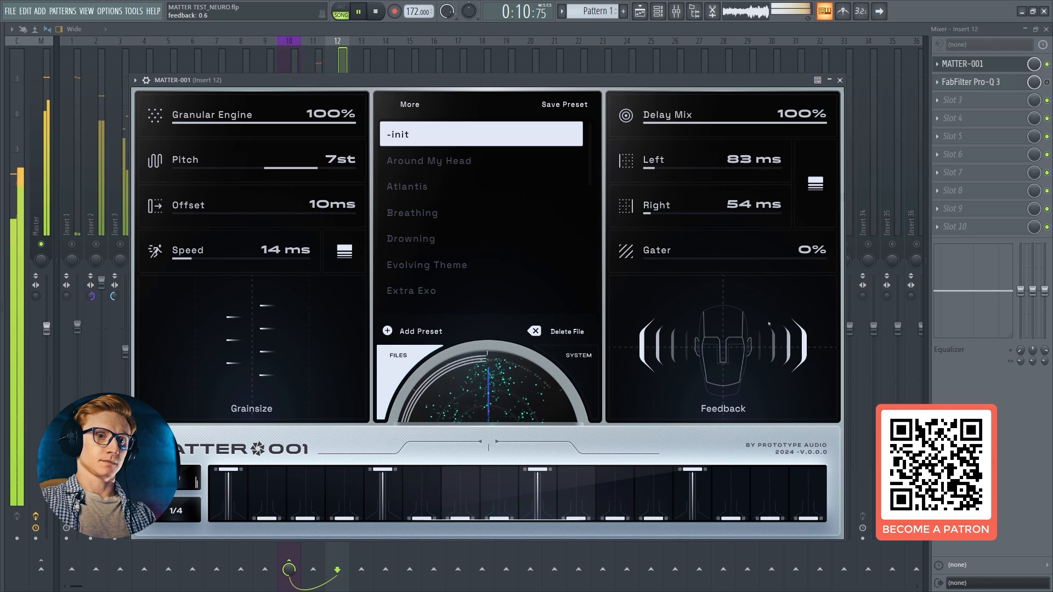
left_click(1010, 68)
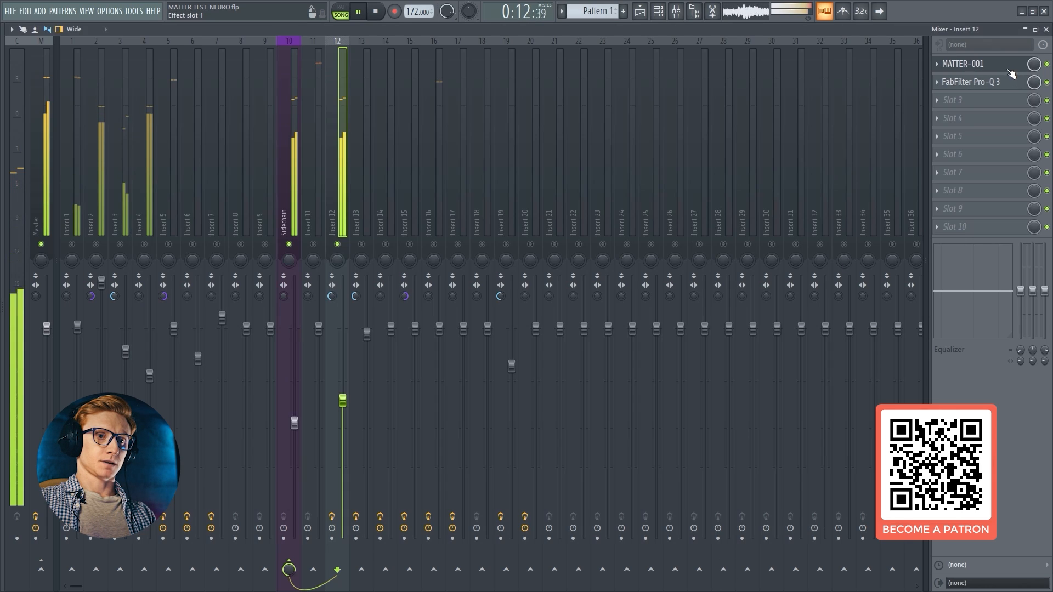
Step: Unmute all mixer tracks and audition the full arrangement in the playlist before stopping playback
right_click(338, 244)
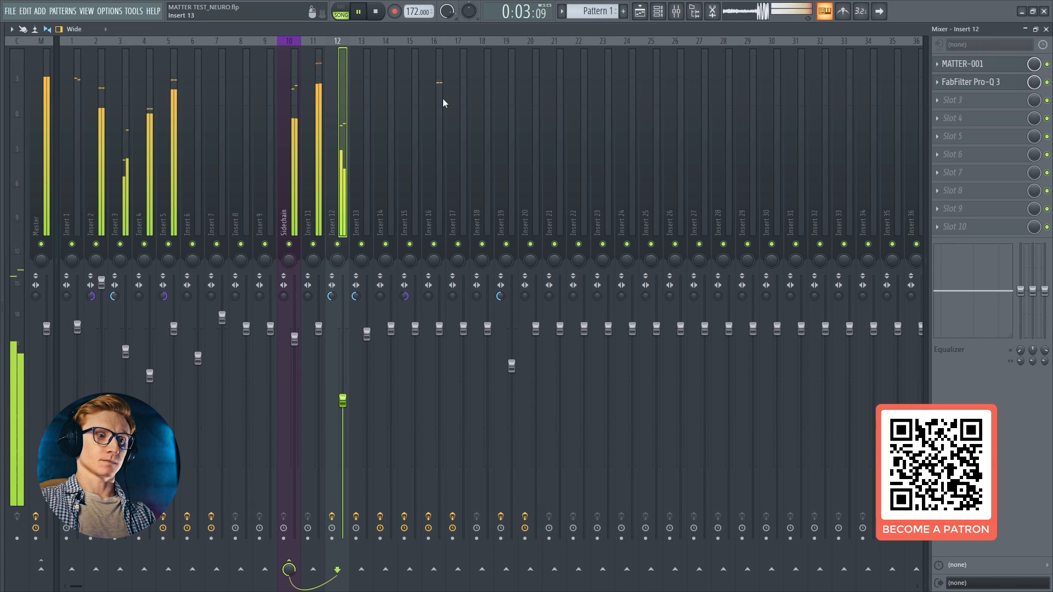
left_click(1045, 30)
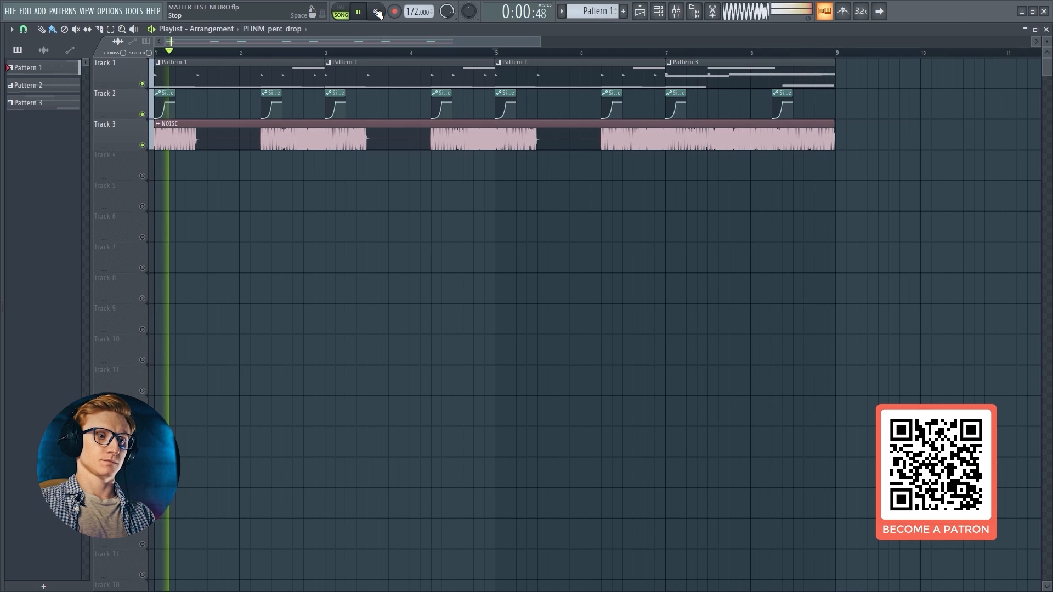
left_click(378, 11)
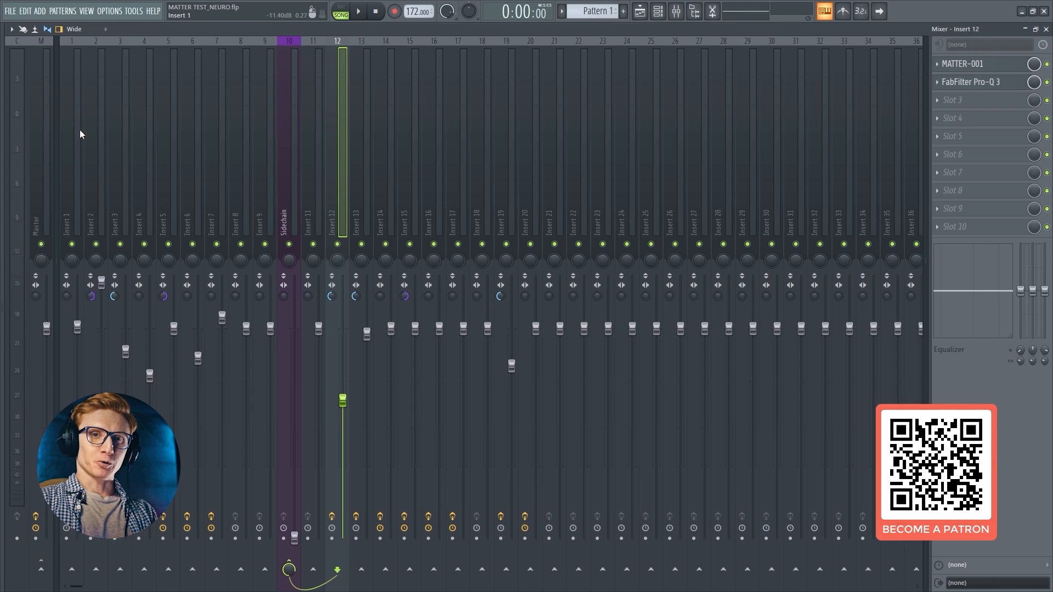
Step: Select Insert 1 and audition it with Inserts 2, 3 and 12 muted
left_click(81, 129)
left_click(93, 129)
left_click(84, 128)
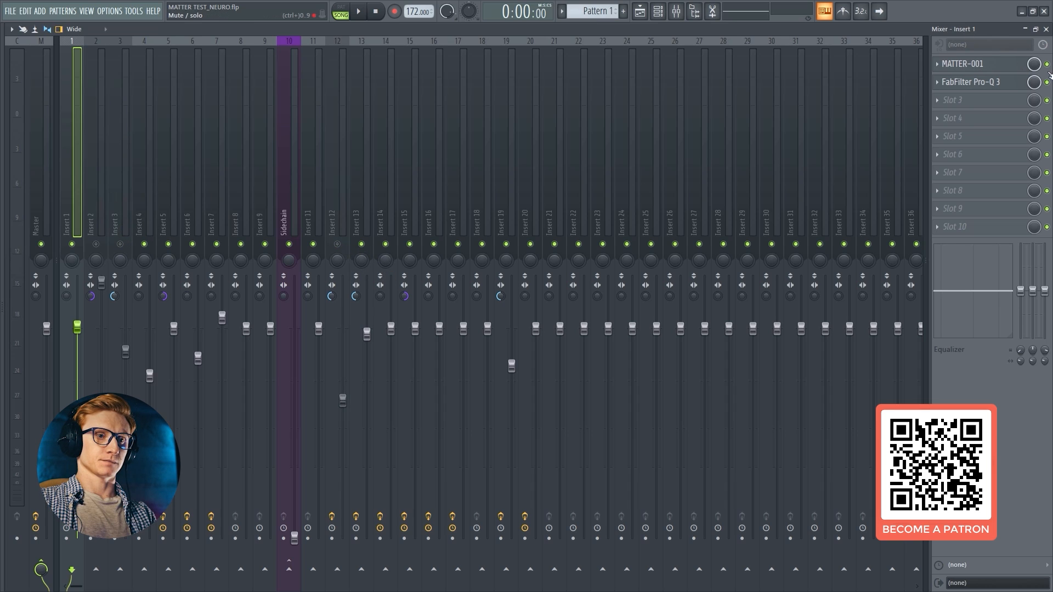
key("space")
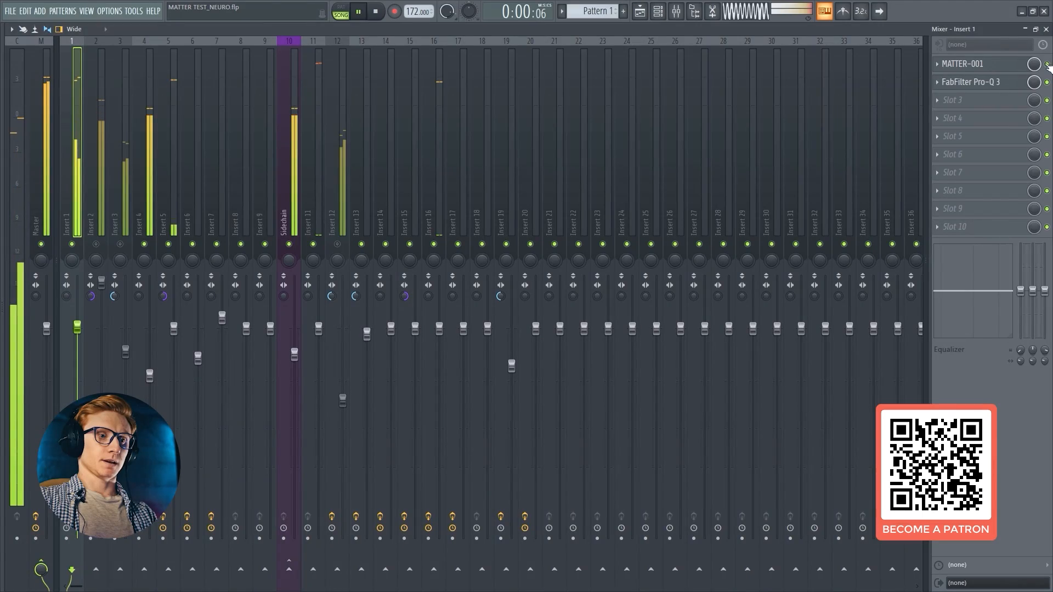
Step: Set MATTER-001's pitch to -5 st and grain size to 91 on Insert 1, auditioning the change
left_click(1014, 67)
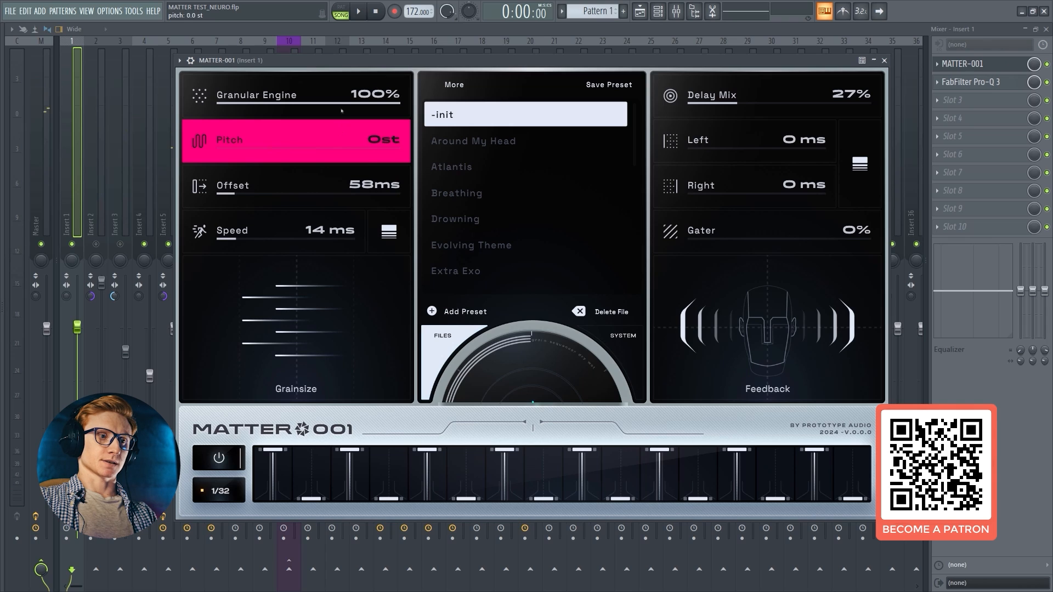
key("space")
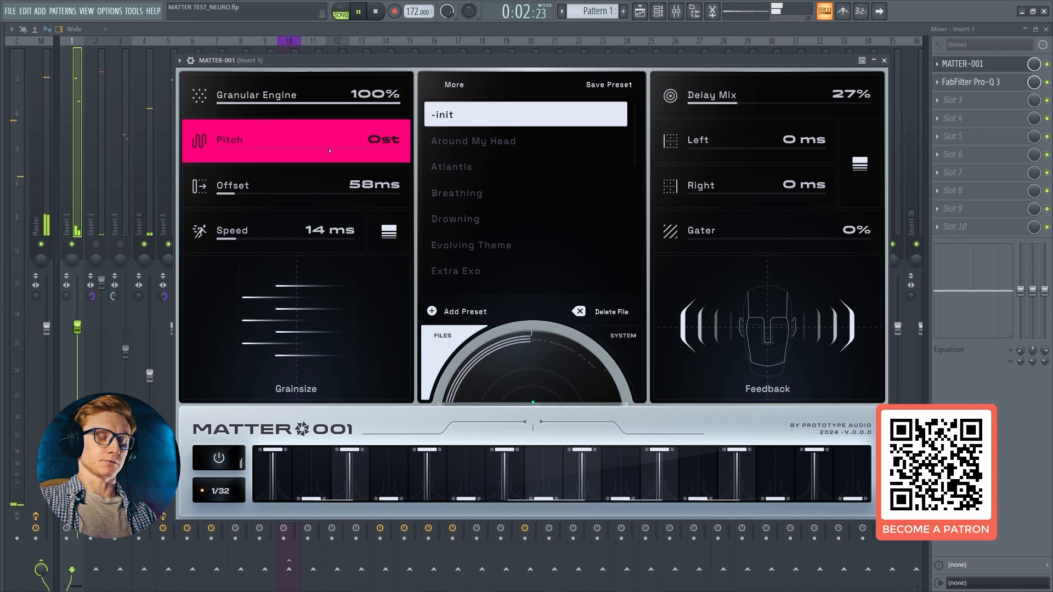
left_click_drag(330, 150, 330, 185)
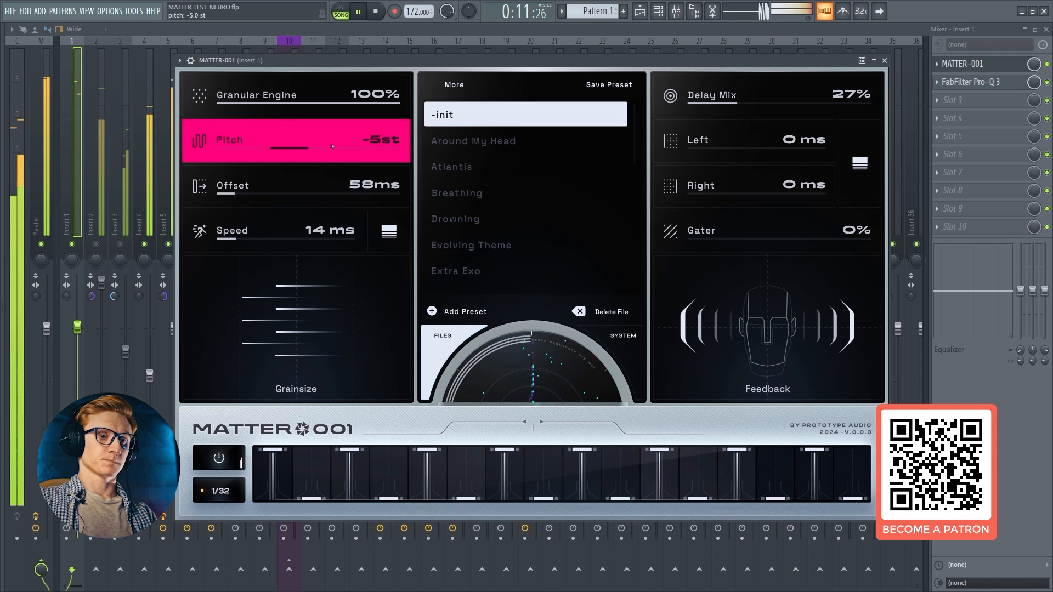
key("space")
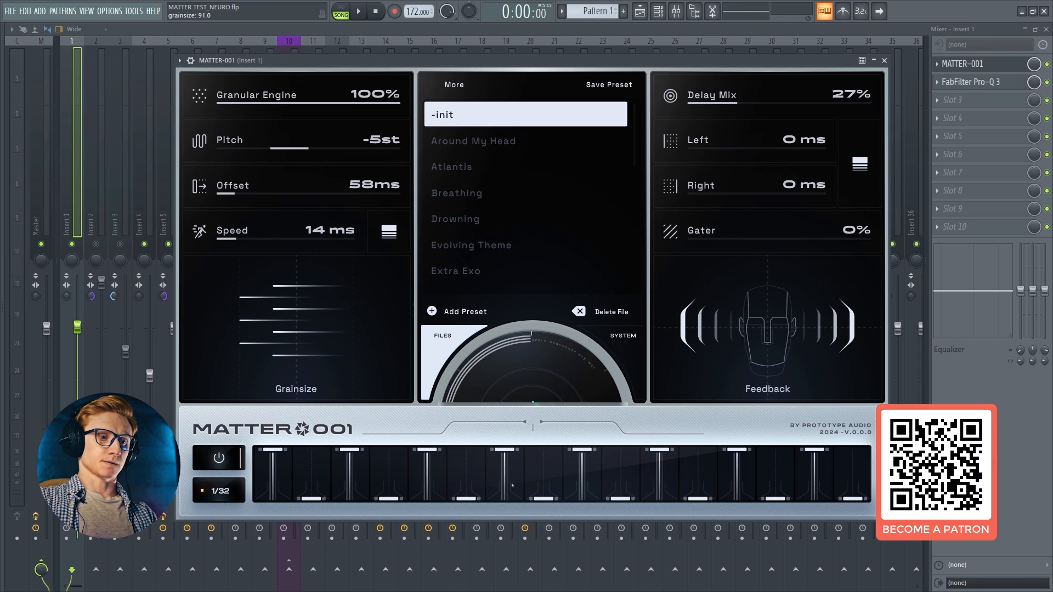
Step: Set MATTER-001's delay mix to 25% on Insert 1 and audition the delay during playback
key("space")
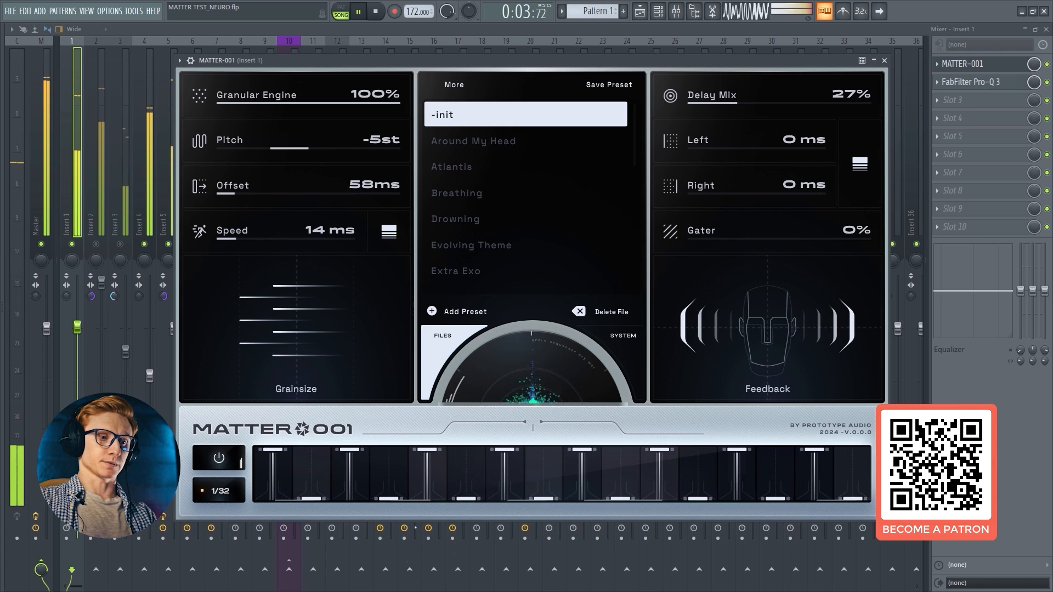
left_click_drag(730, 99, 743, 122)
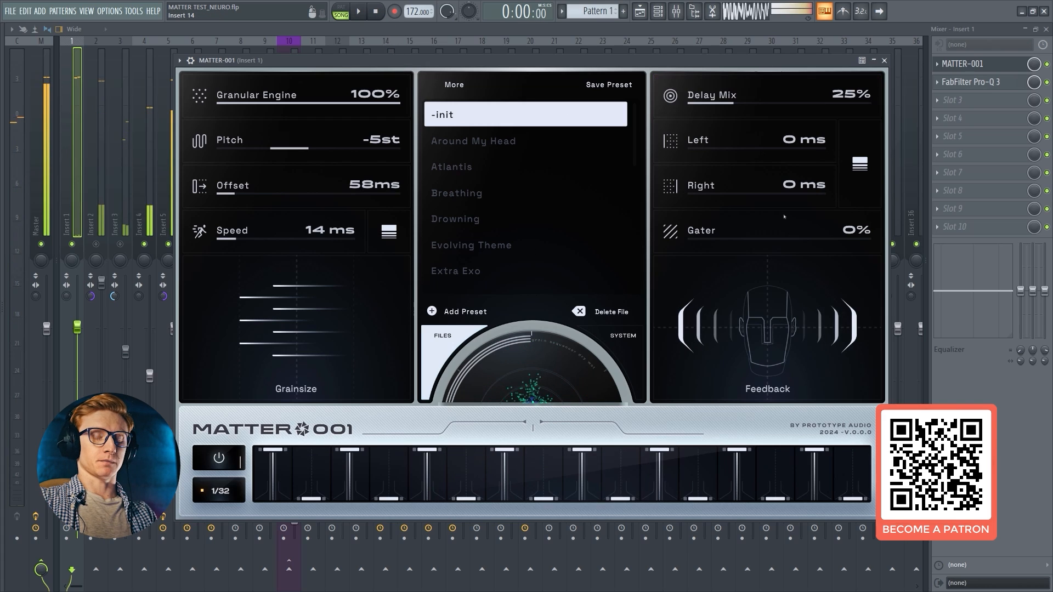
key("space")
left_click(859, 165)
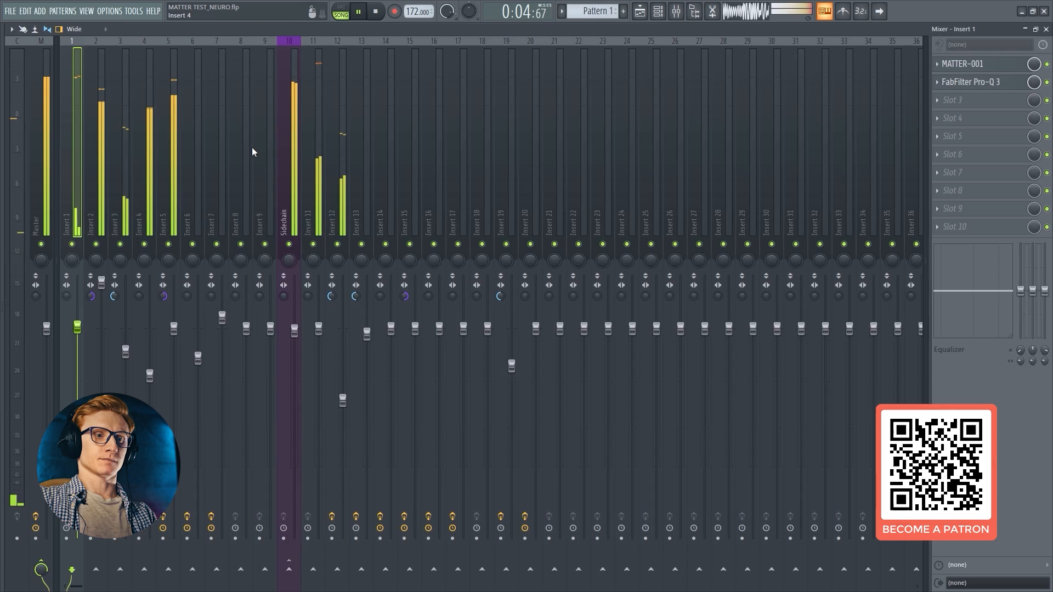
Step: Play the full arrangement with every track active, comparing the mix with MATTER-001 on Insert 1 enabled and bypassed
key("F9")
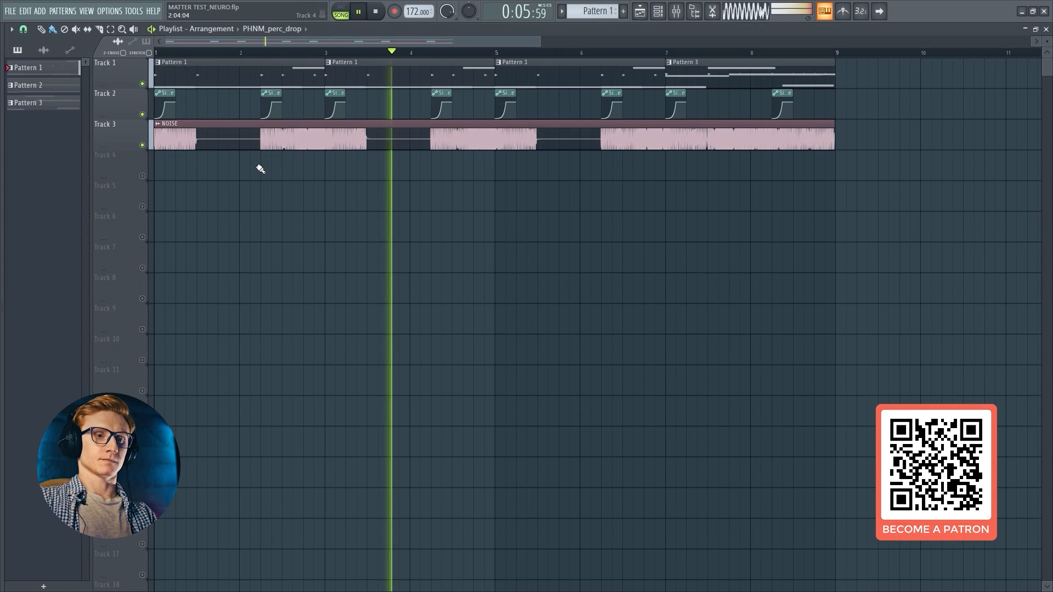
key("F9")
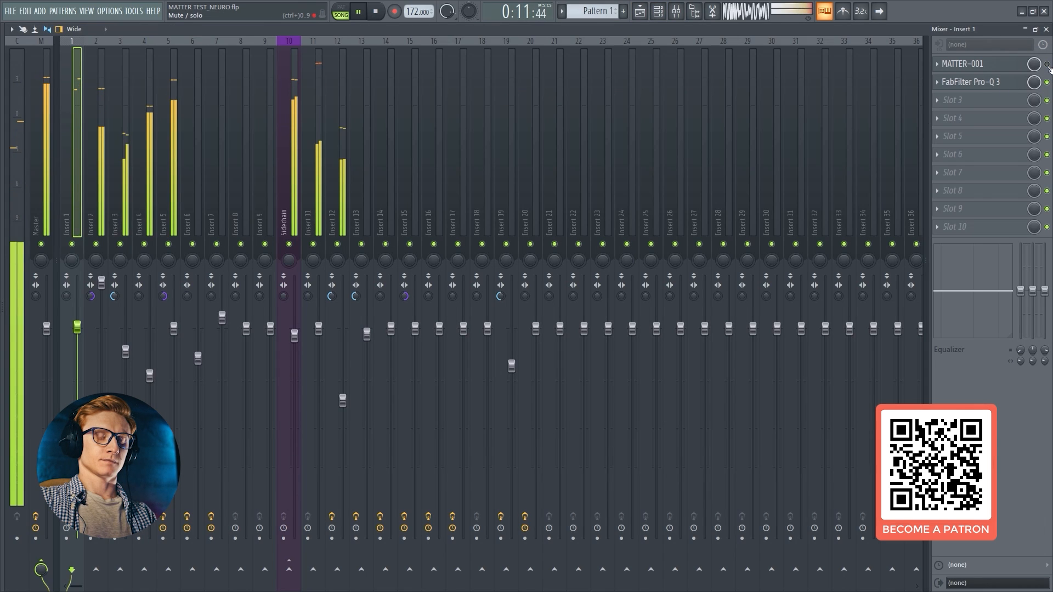
key("F9")
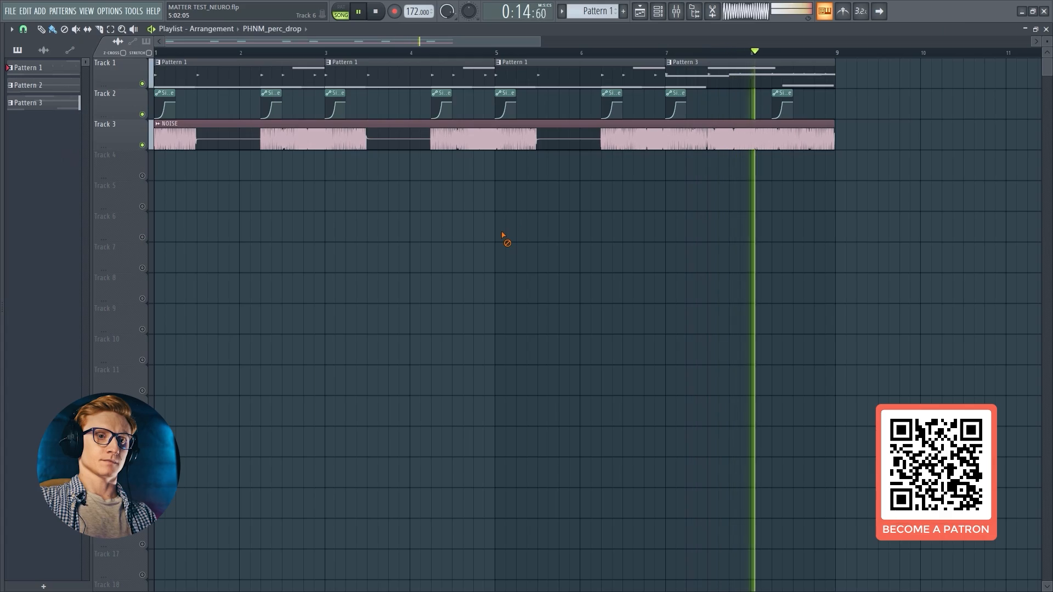
key("space")
key("F9")
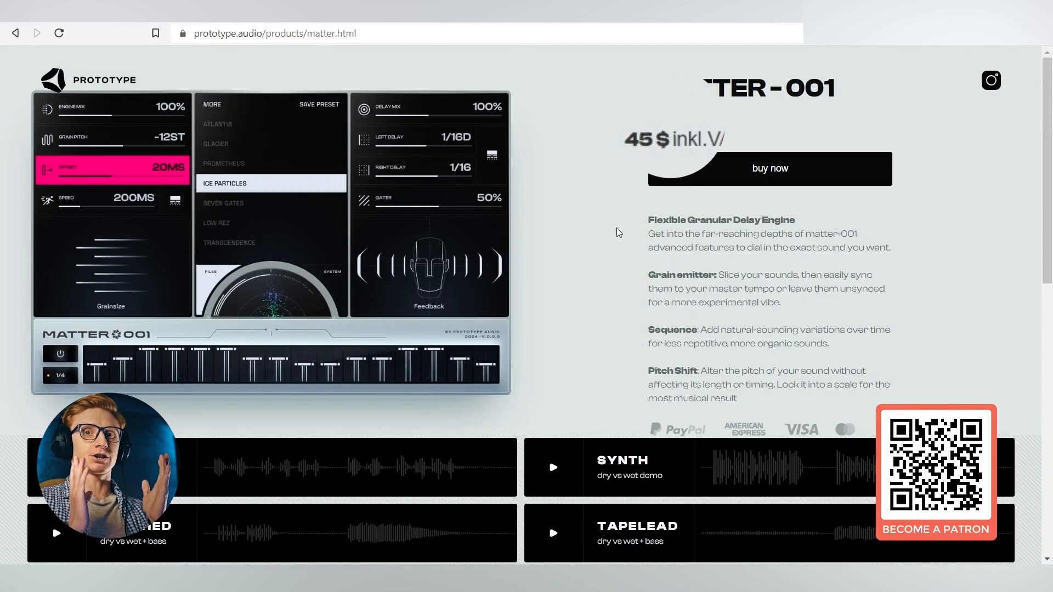
Step: Open the MATTER-001 checkout from the product page in the browser and activate the discount code field
left_click(692, 178)
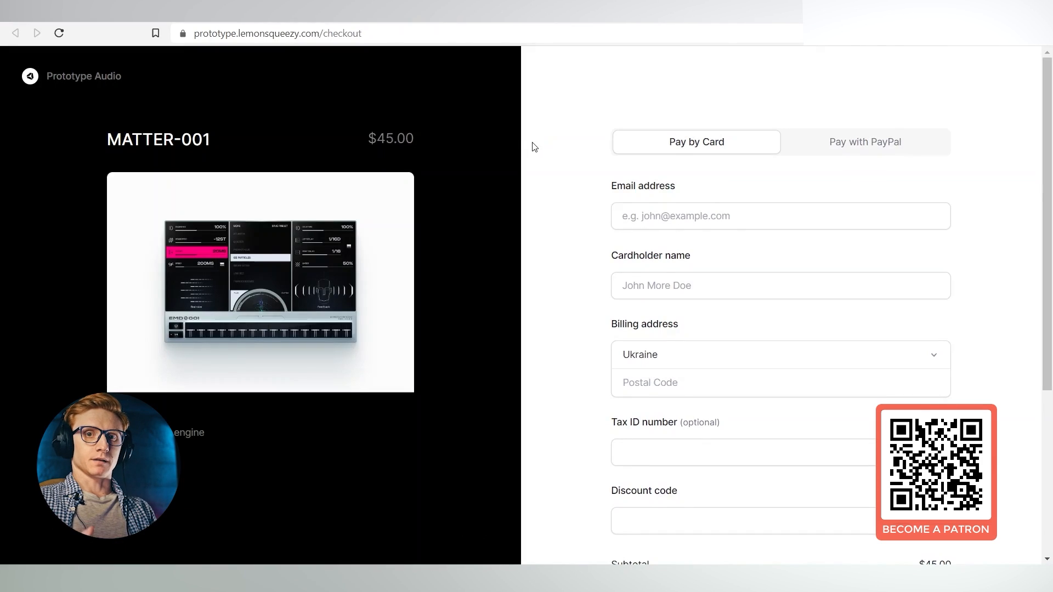
scroll(554, 241, "down", 5)
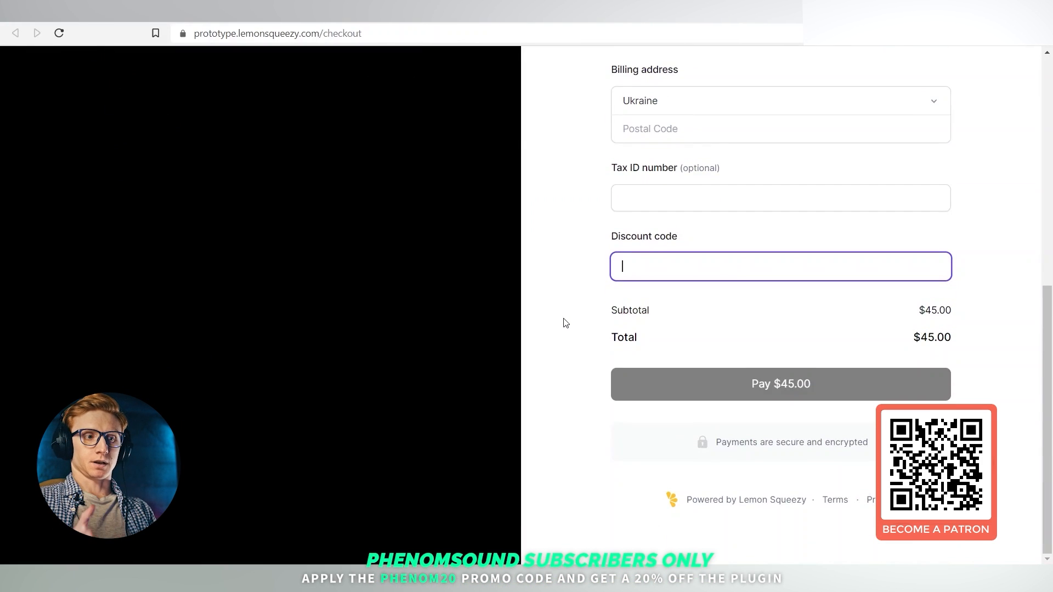